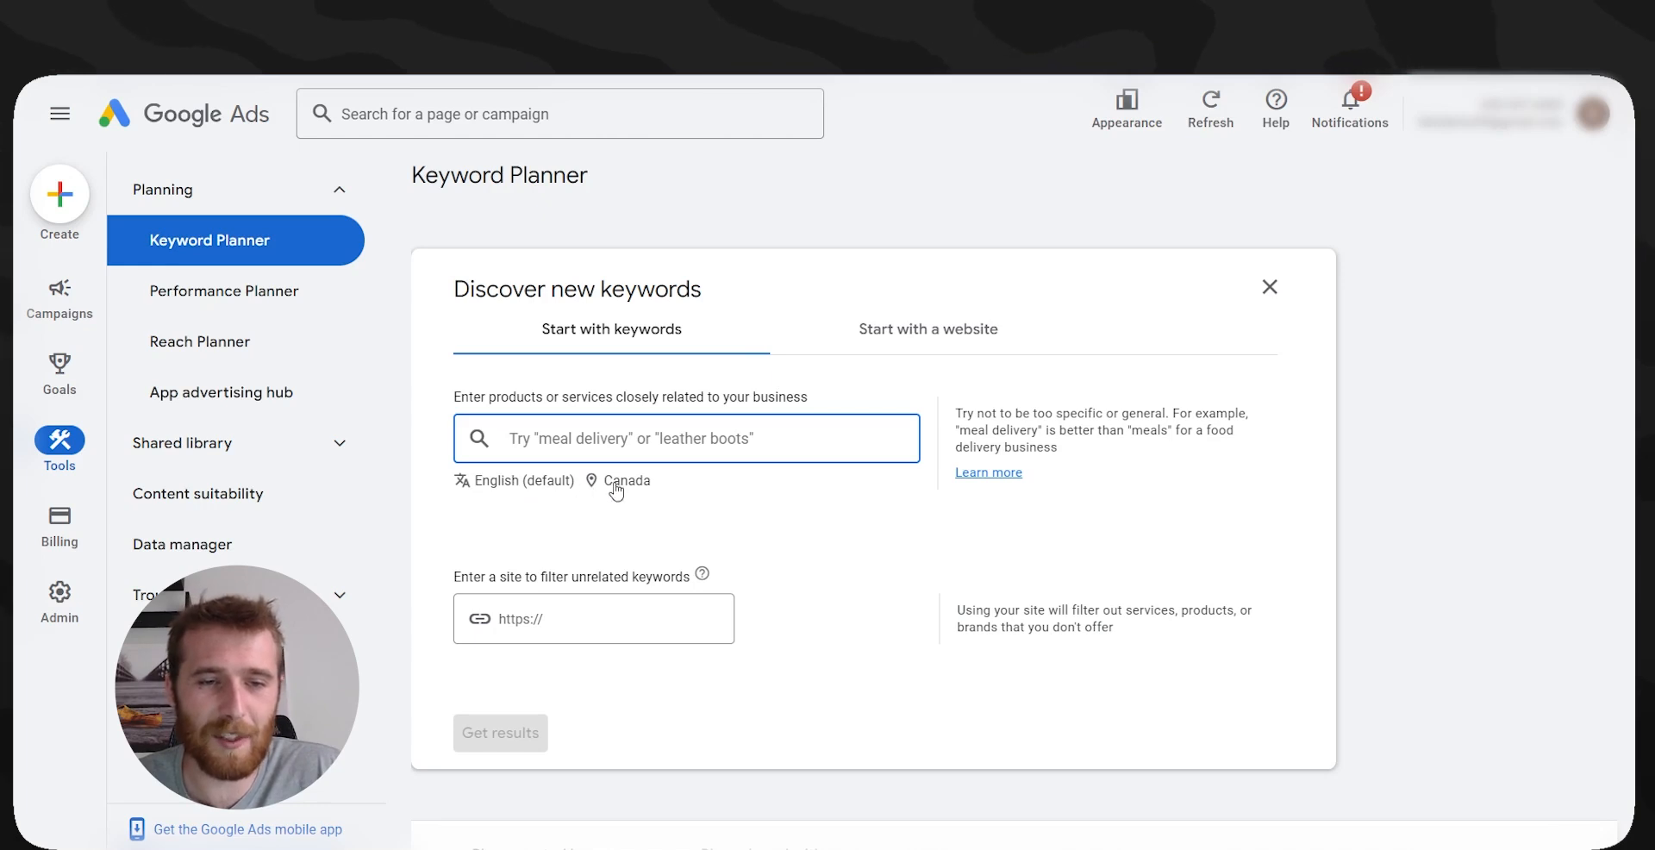
# - Replace Canada with the province of Ontario, Canada as the keyword search location and save it
pyautogui.click(522, 483)
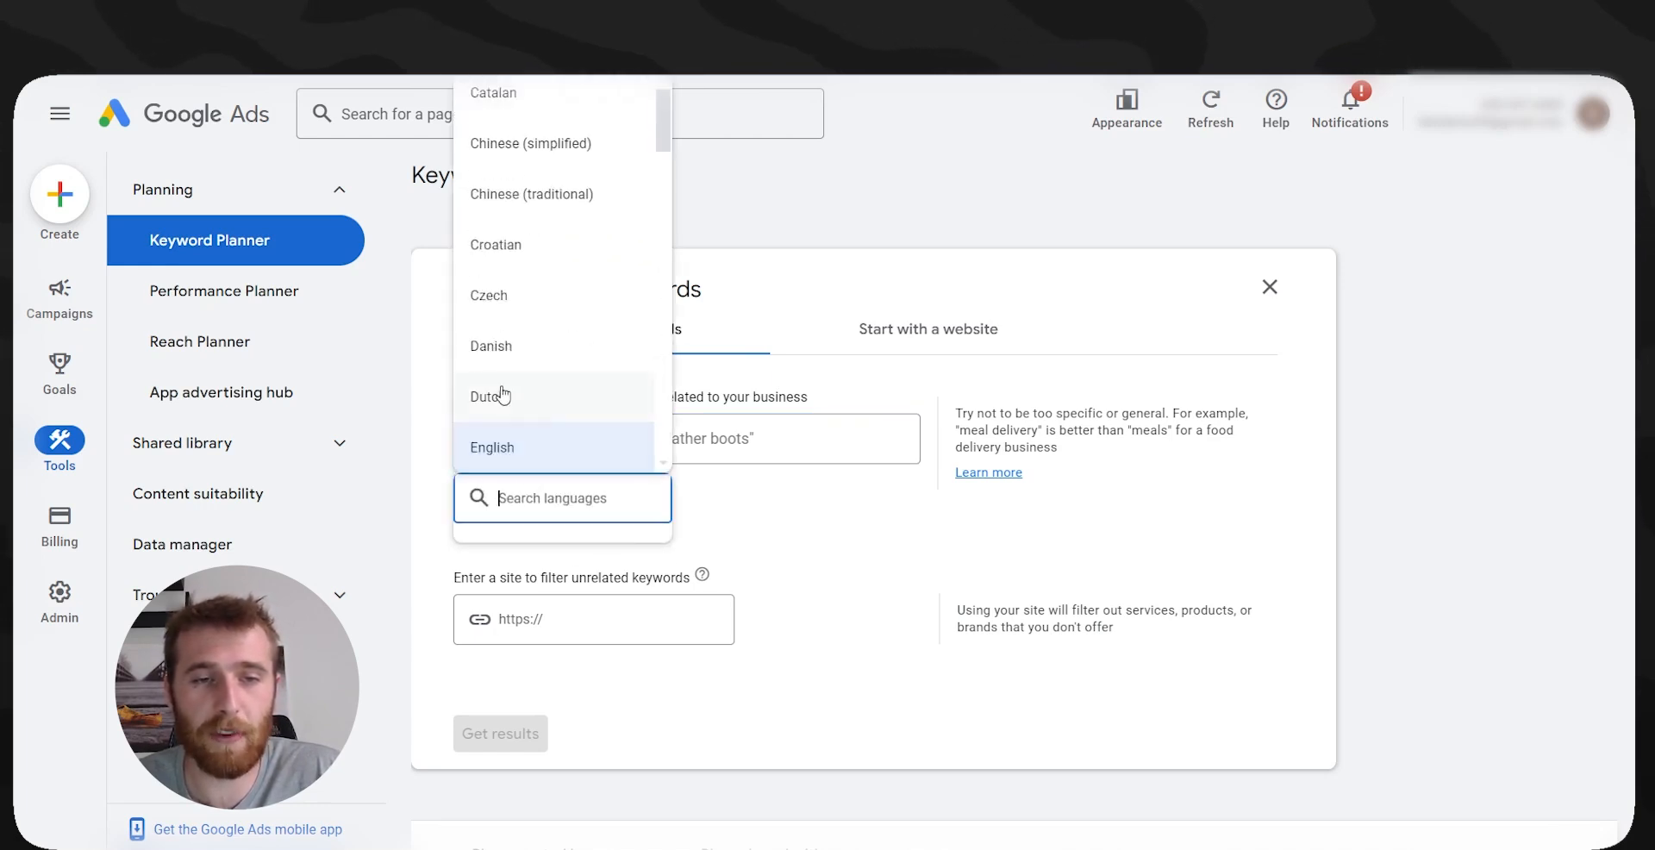
pyautogui.click(750, 577)
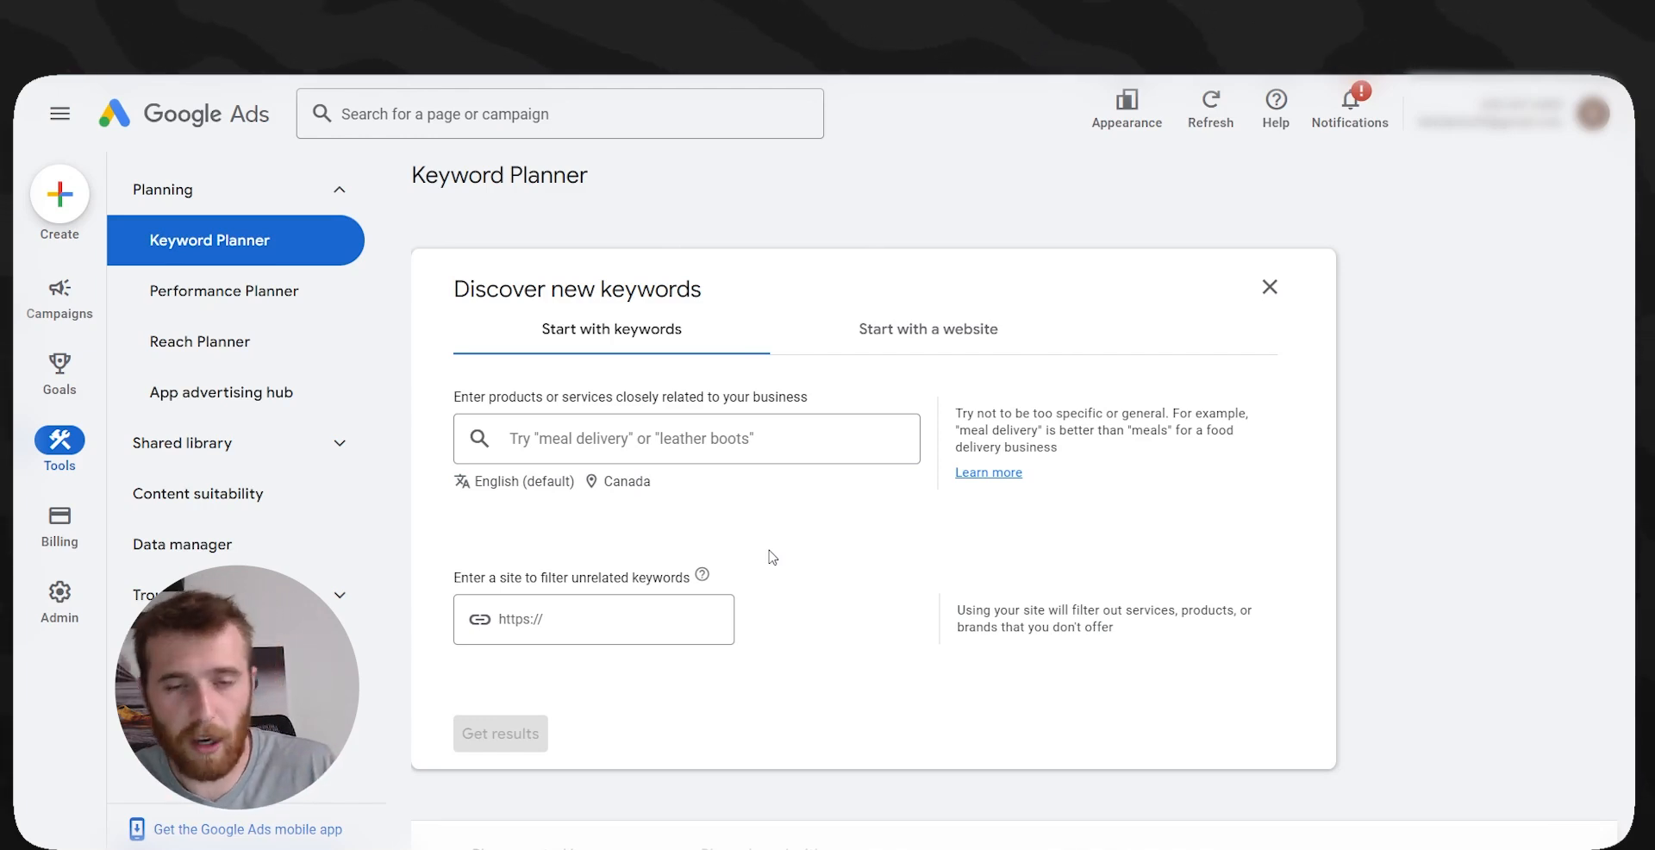
pyautogui.click(633, 491)
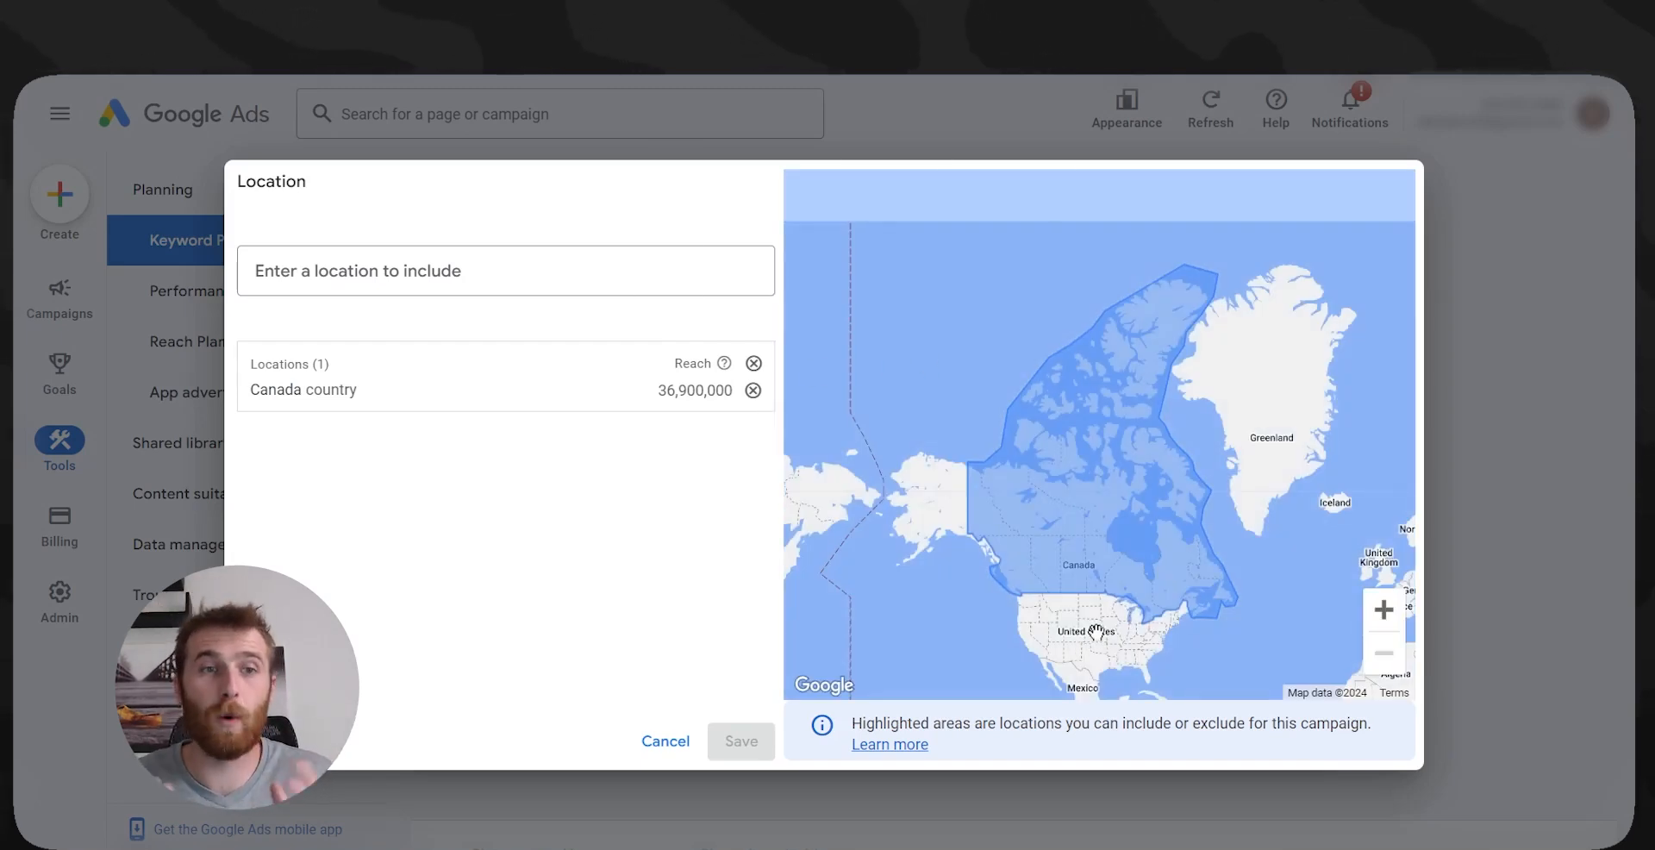
pyautogui.click(753, 390)
pyautogui.write('ontario')
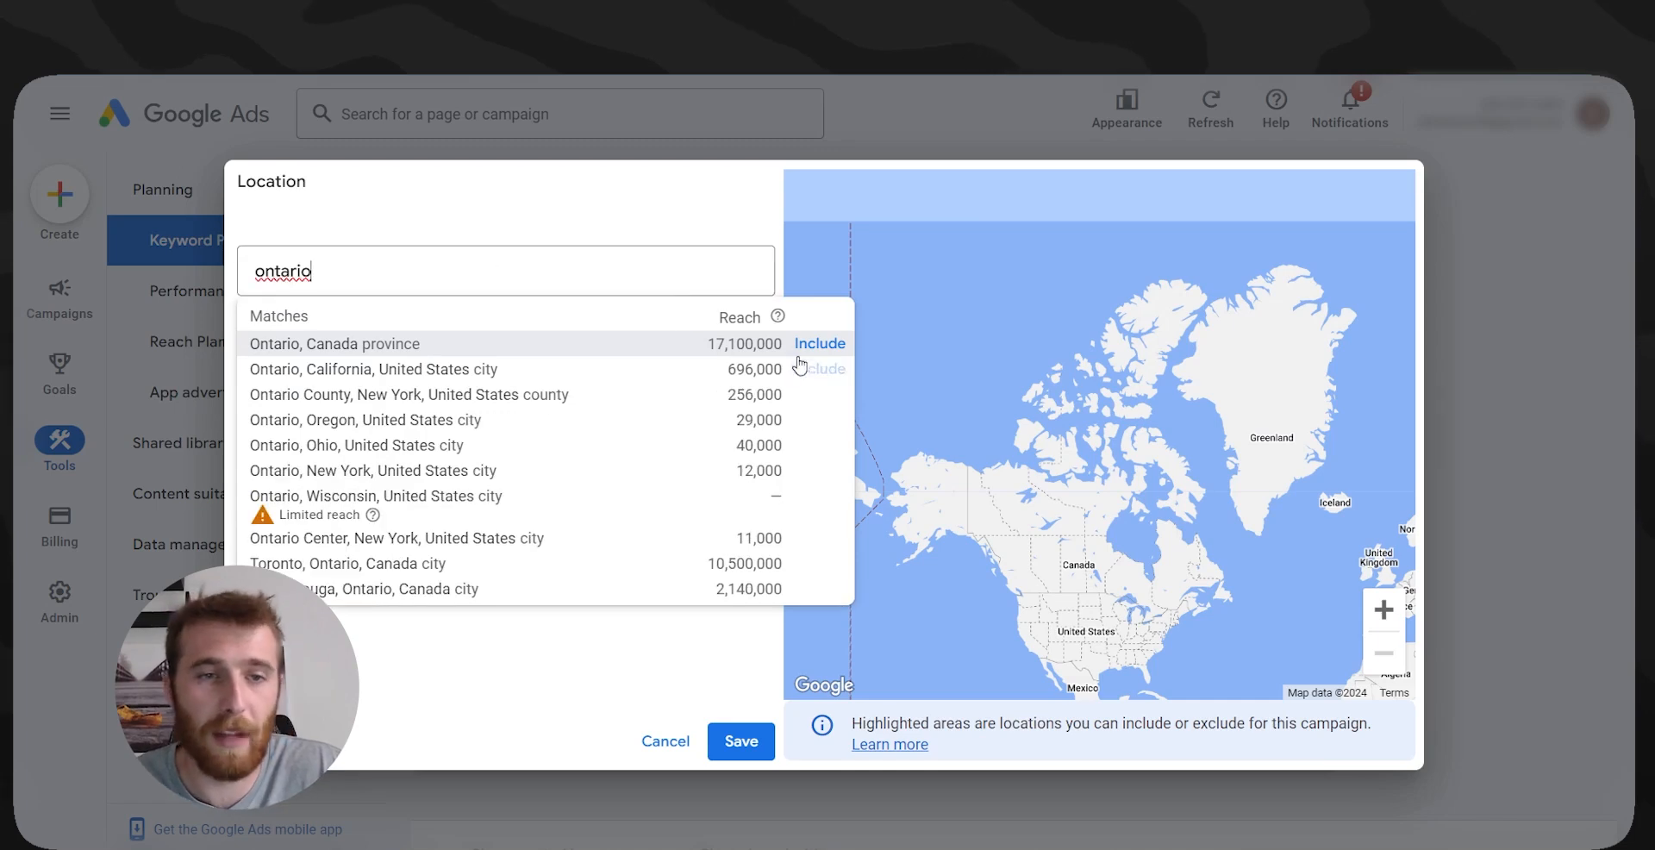
pyautogui.click(819, 343)
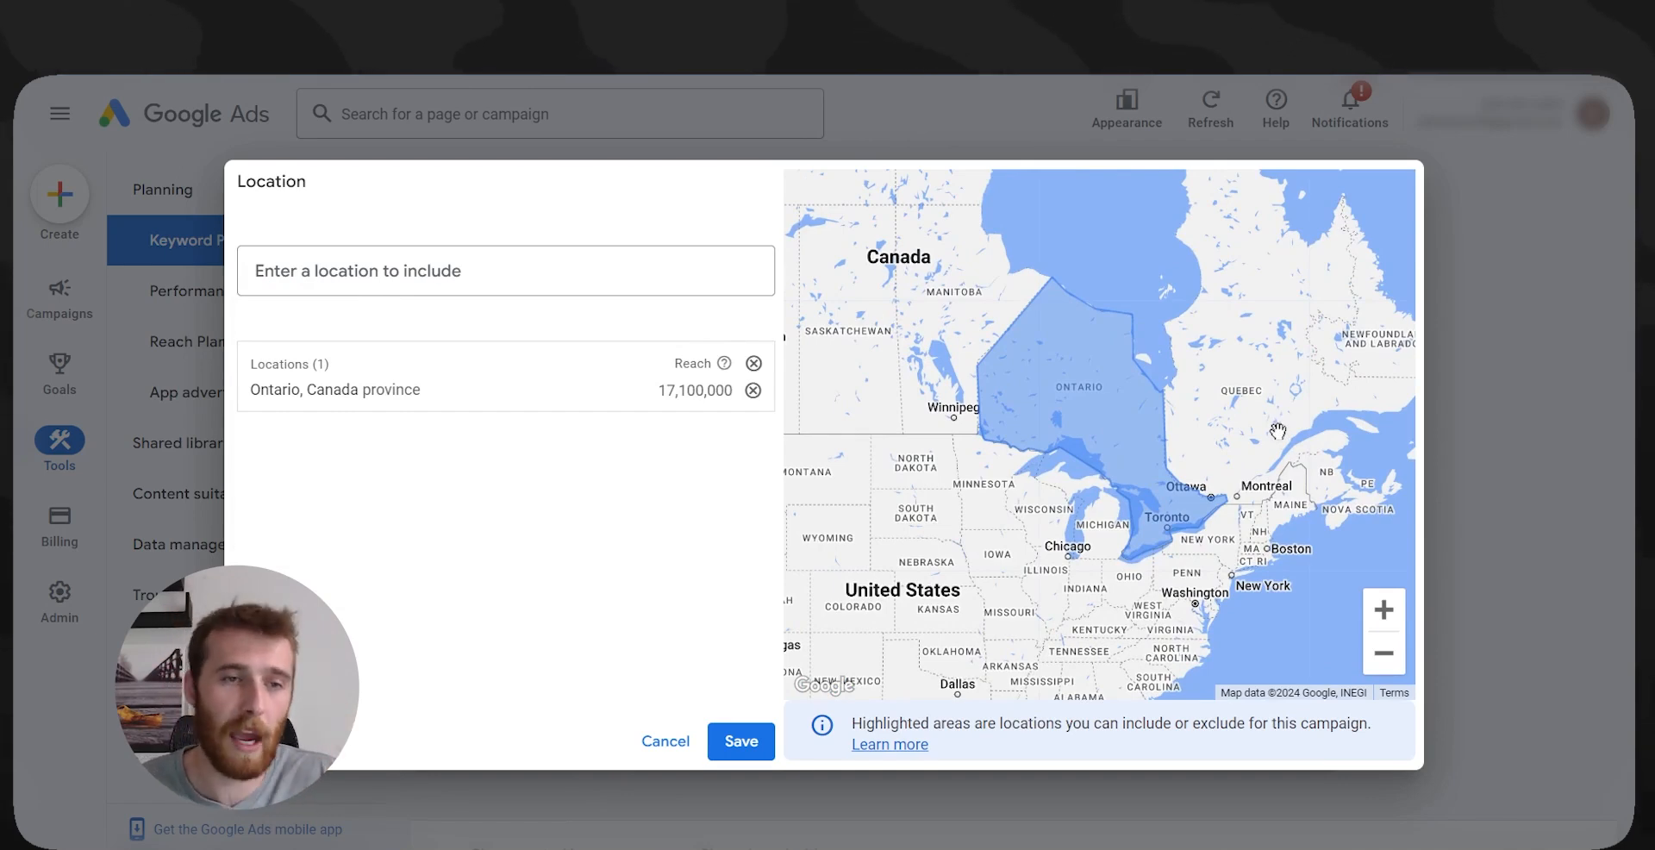
pyautogui.click(742, 742)
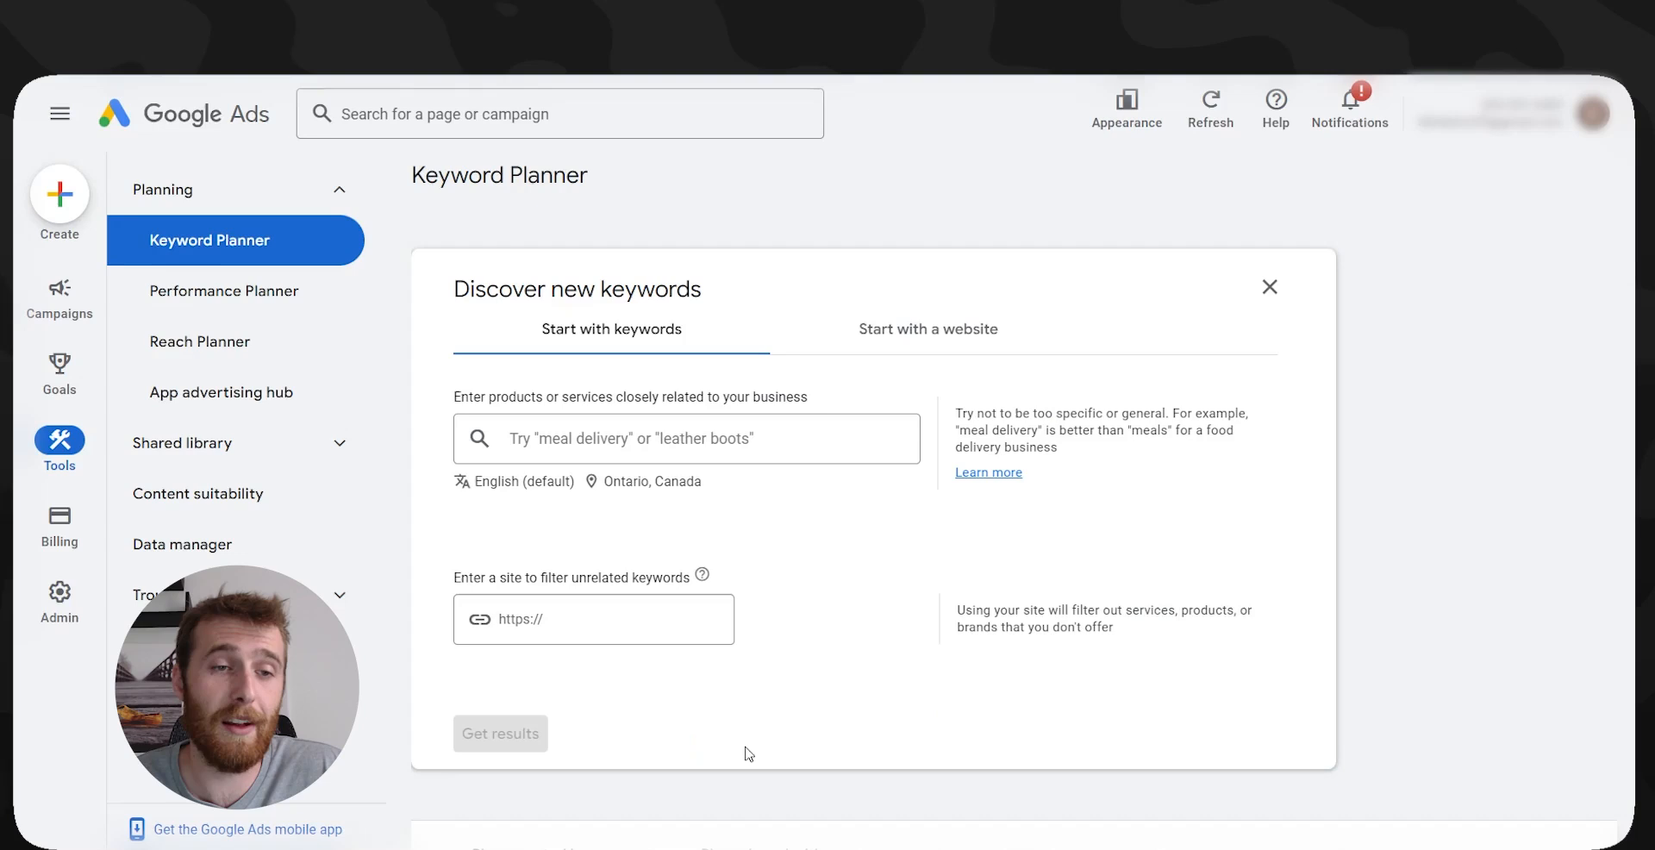
# - Add "Pool installation" and "vinyl pool installation" as seed keywords for discovering new keywords
pyautogui.click(775, 437)
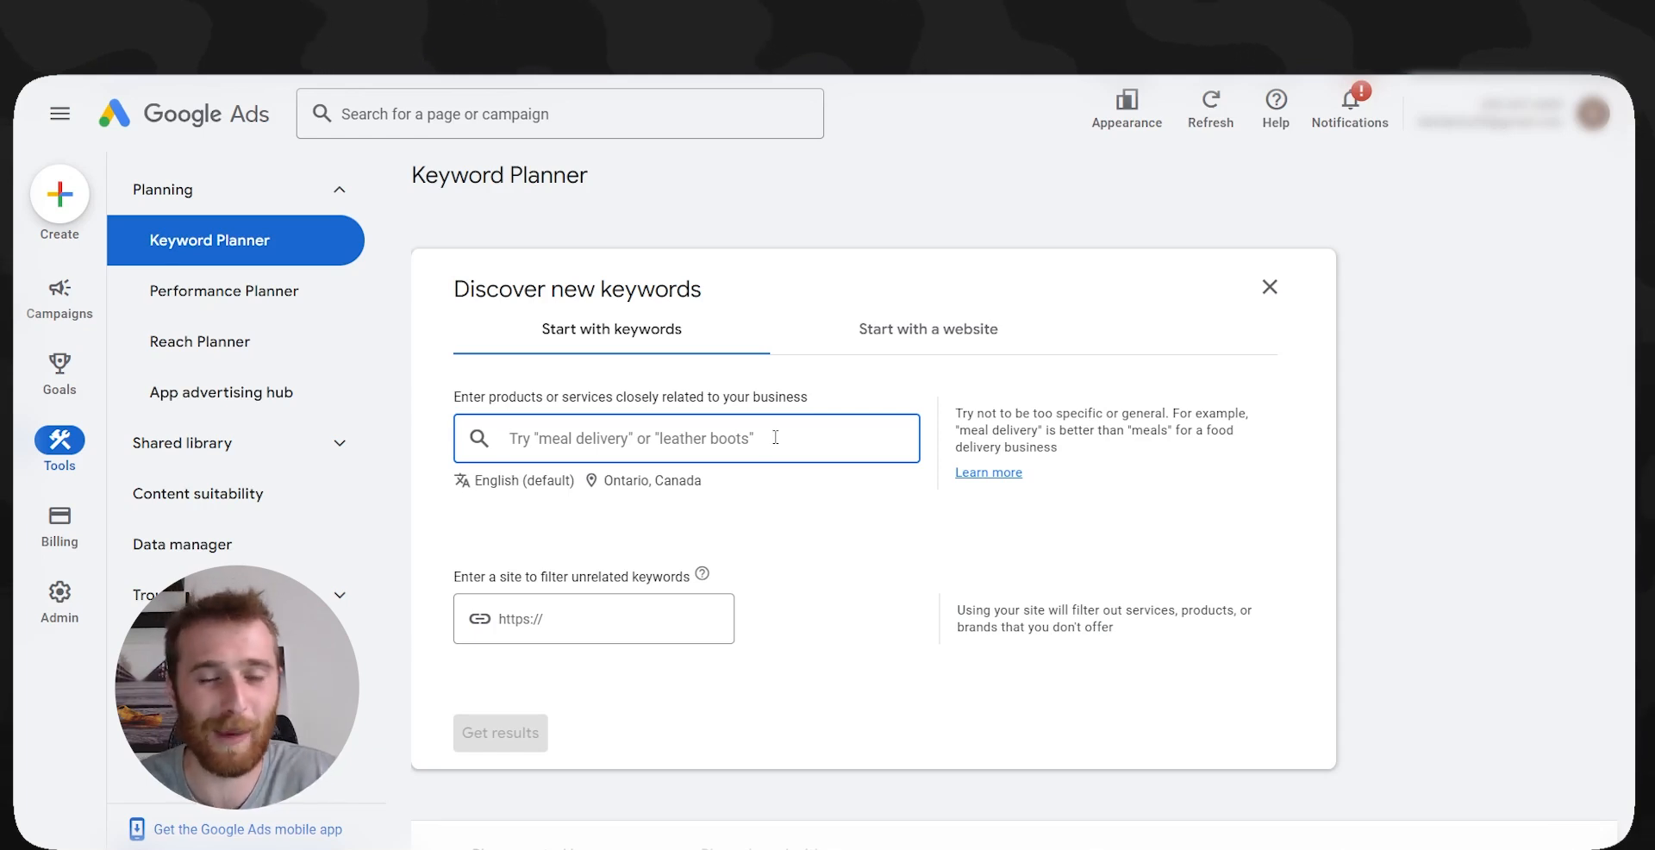
pyautogui.write('Poo')
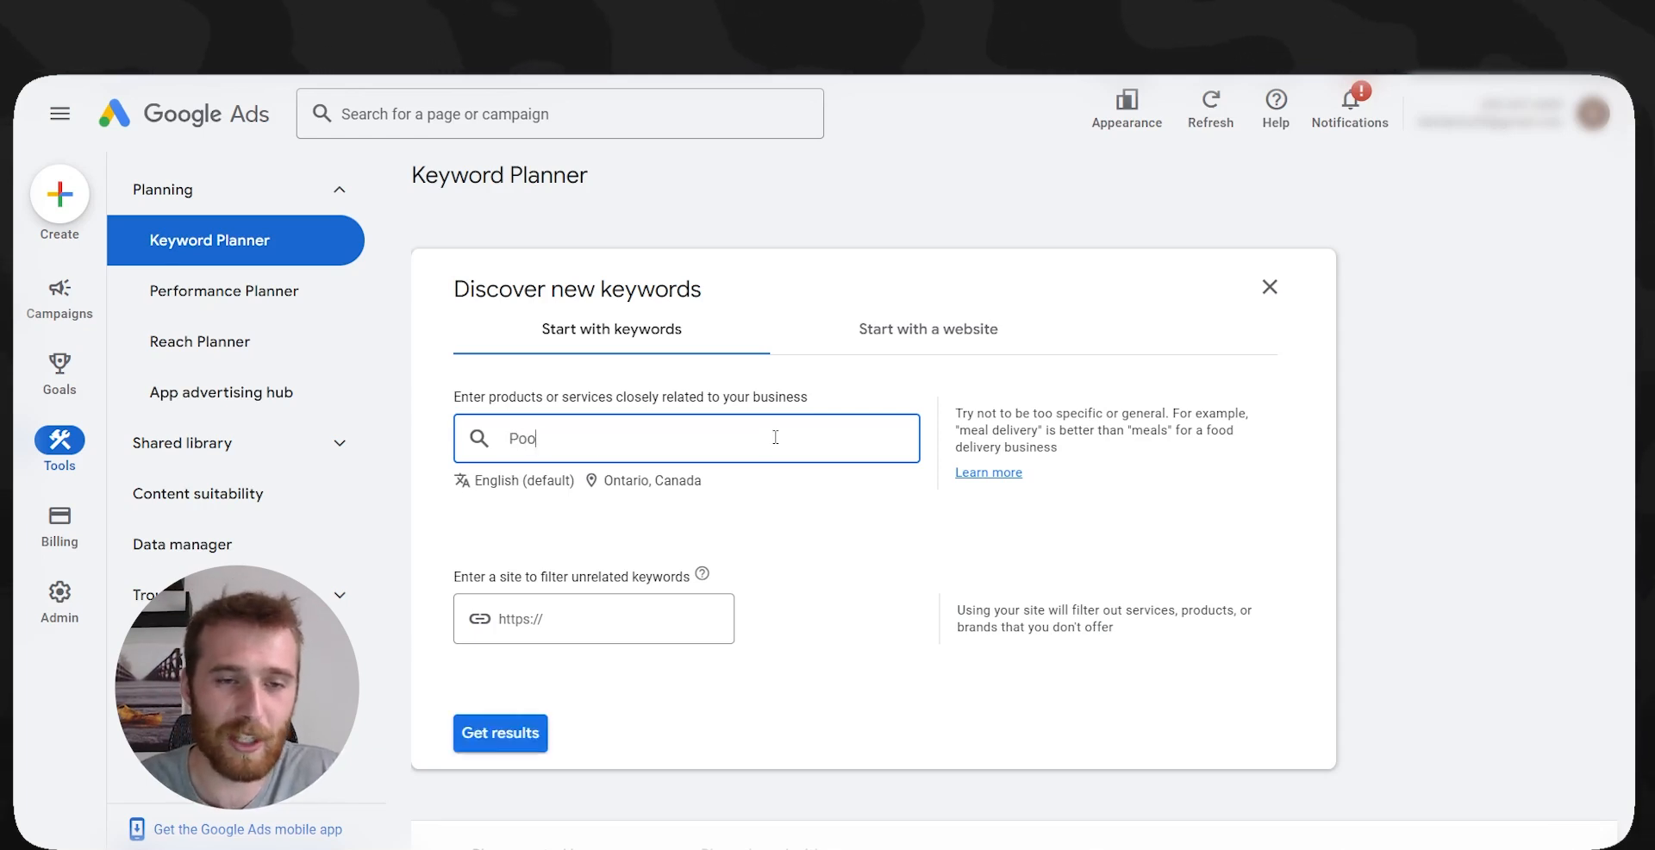
pyautogui.write('l installation')
pyautogui.press('Return')
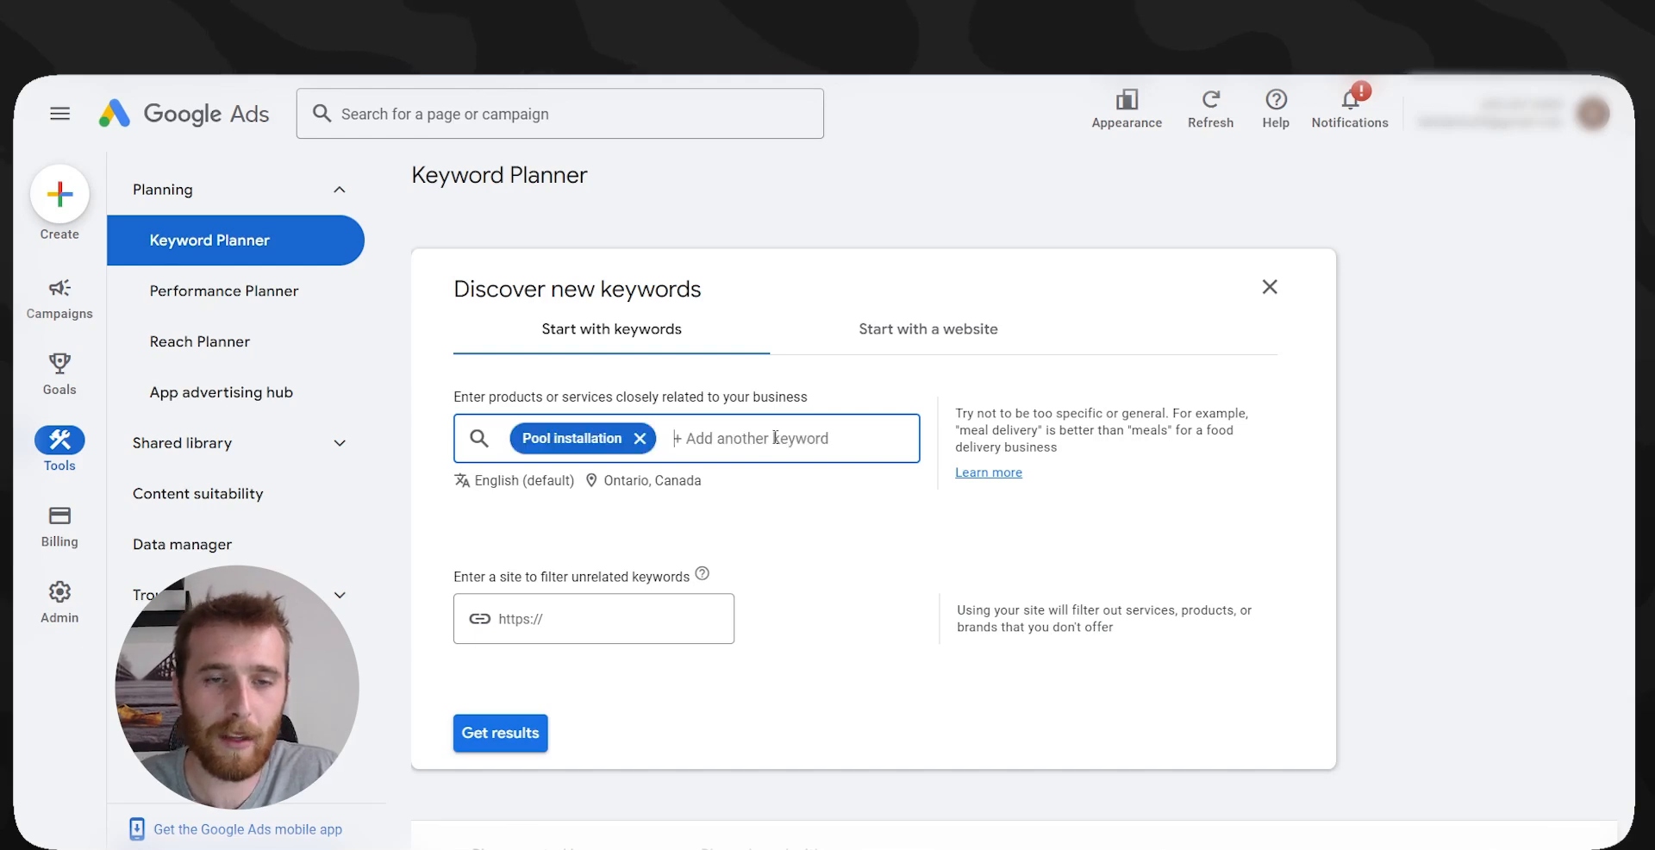
pyautogui.write('vinyl p')
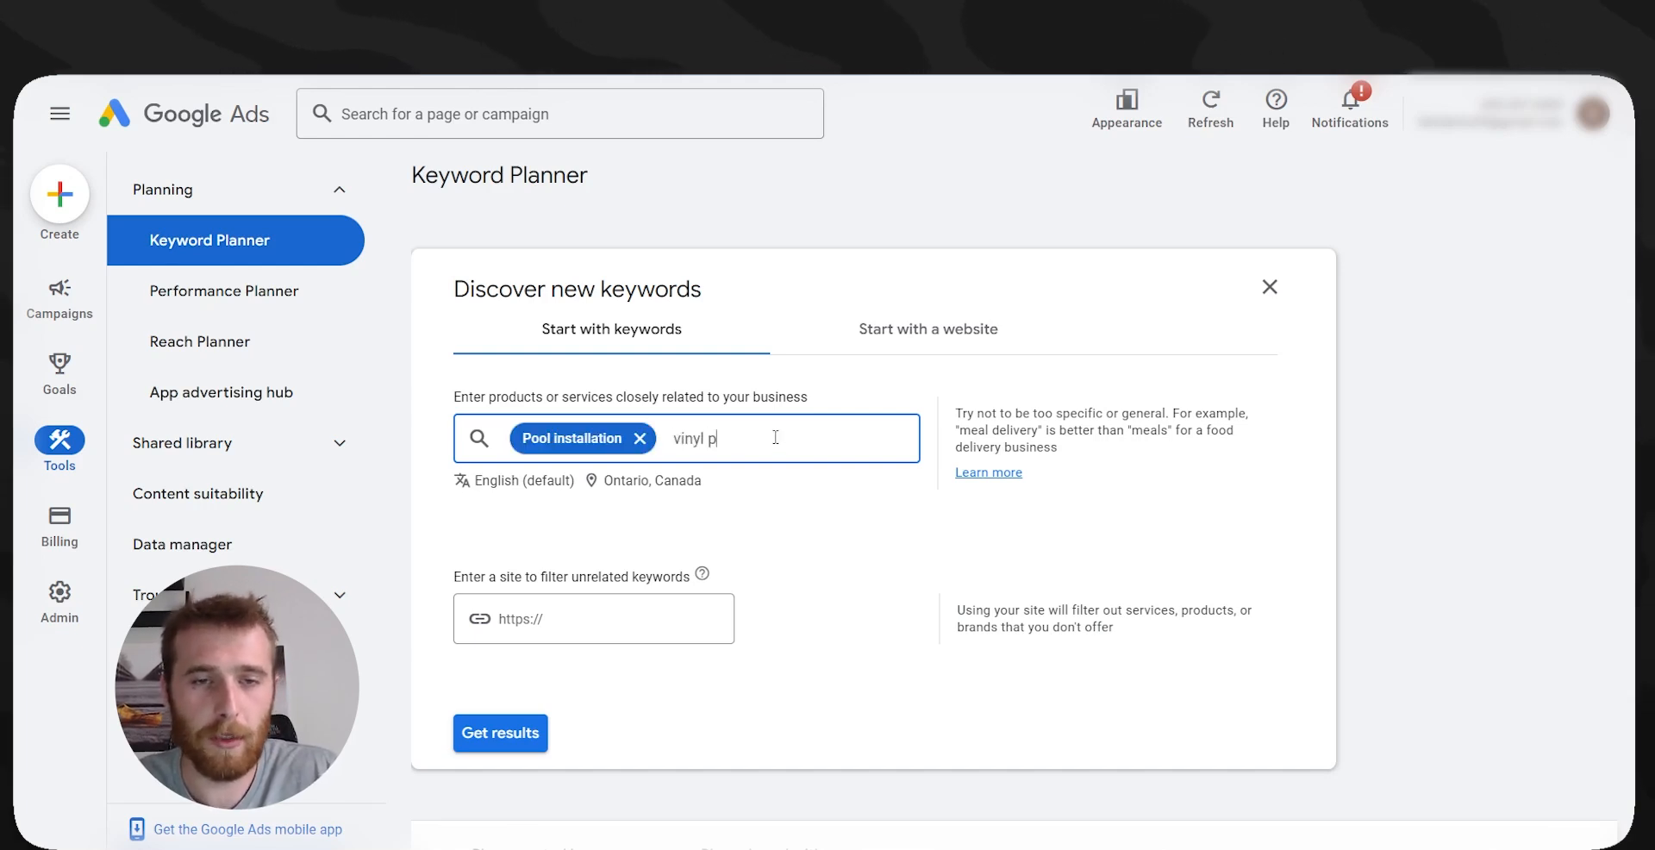
pyautogui.write('ool installation')
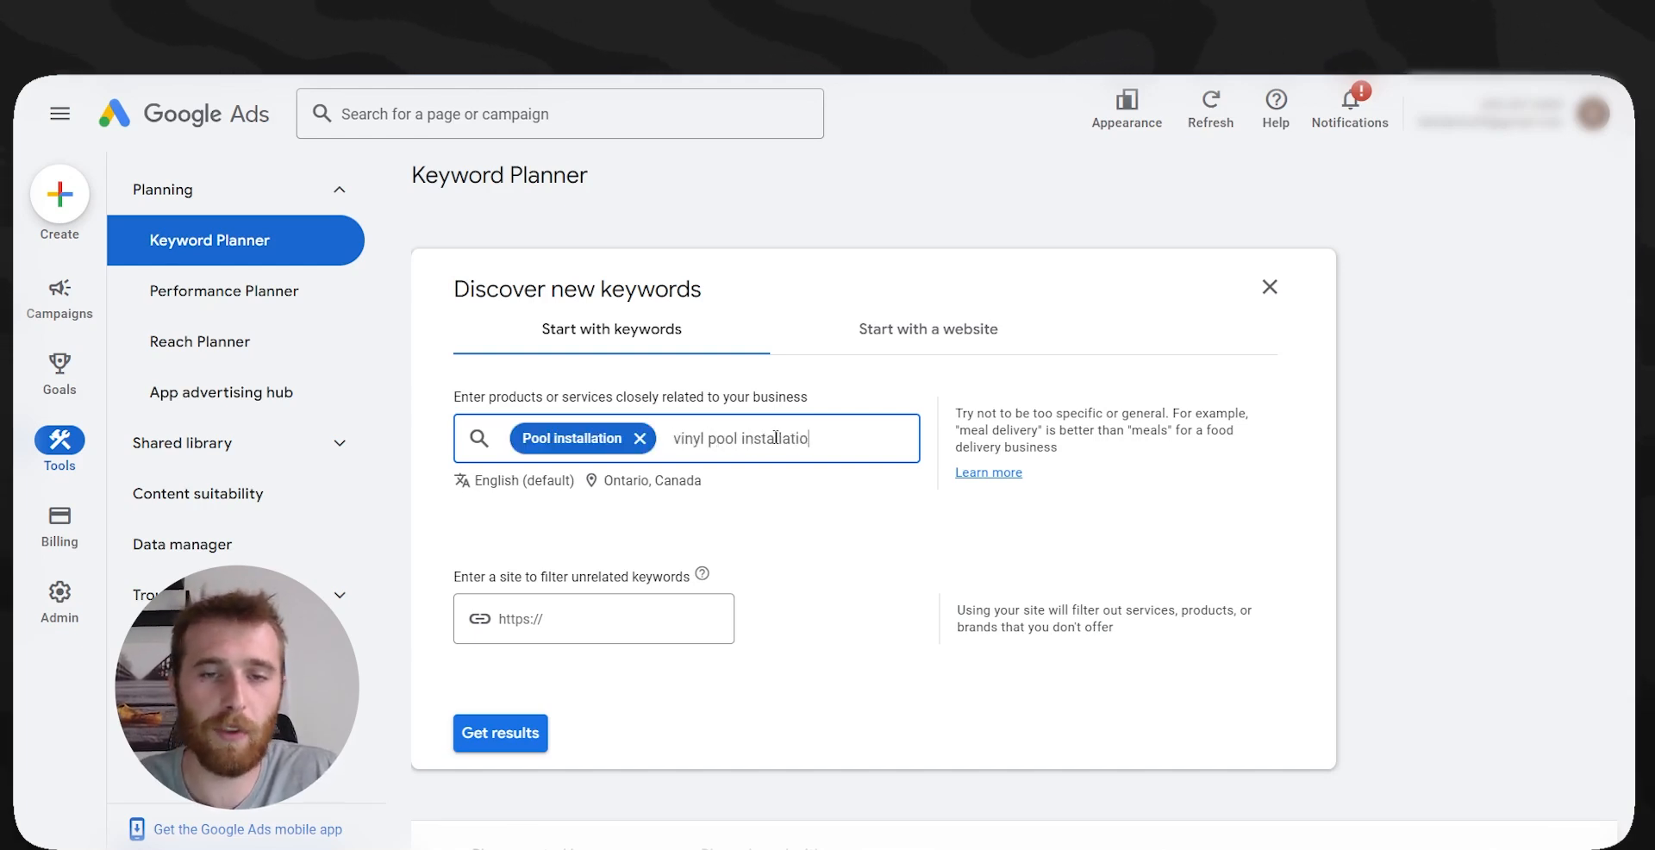
pyautogui.press('Return')
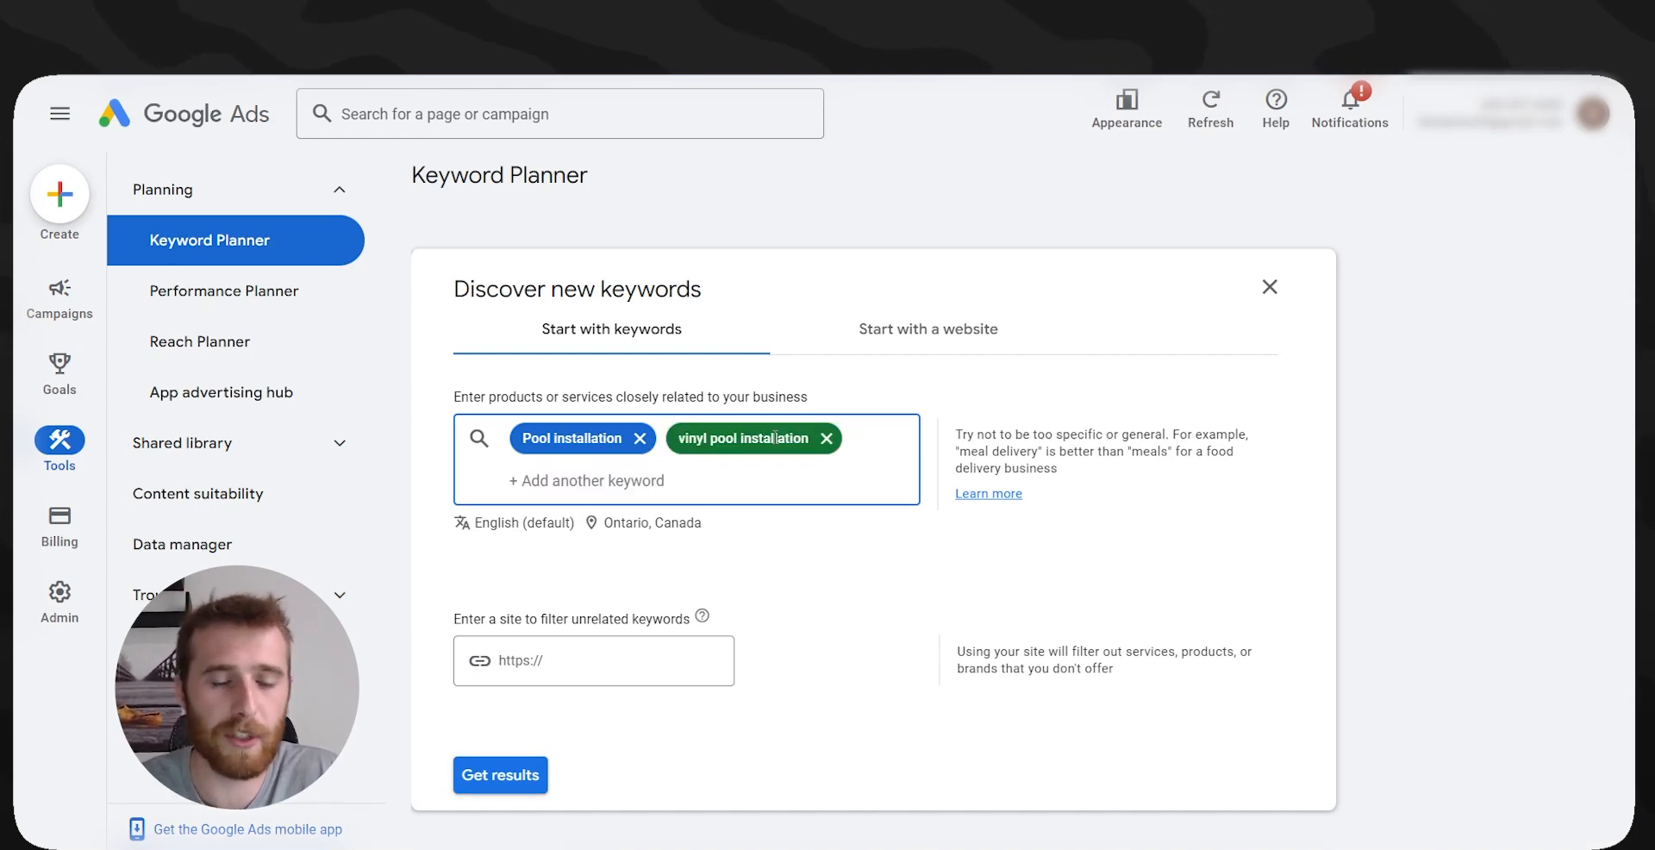
pyautogui.write('Fibergl')
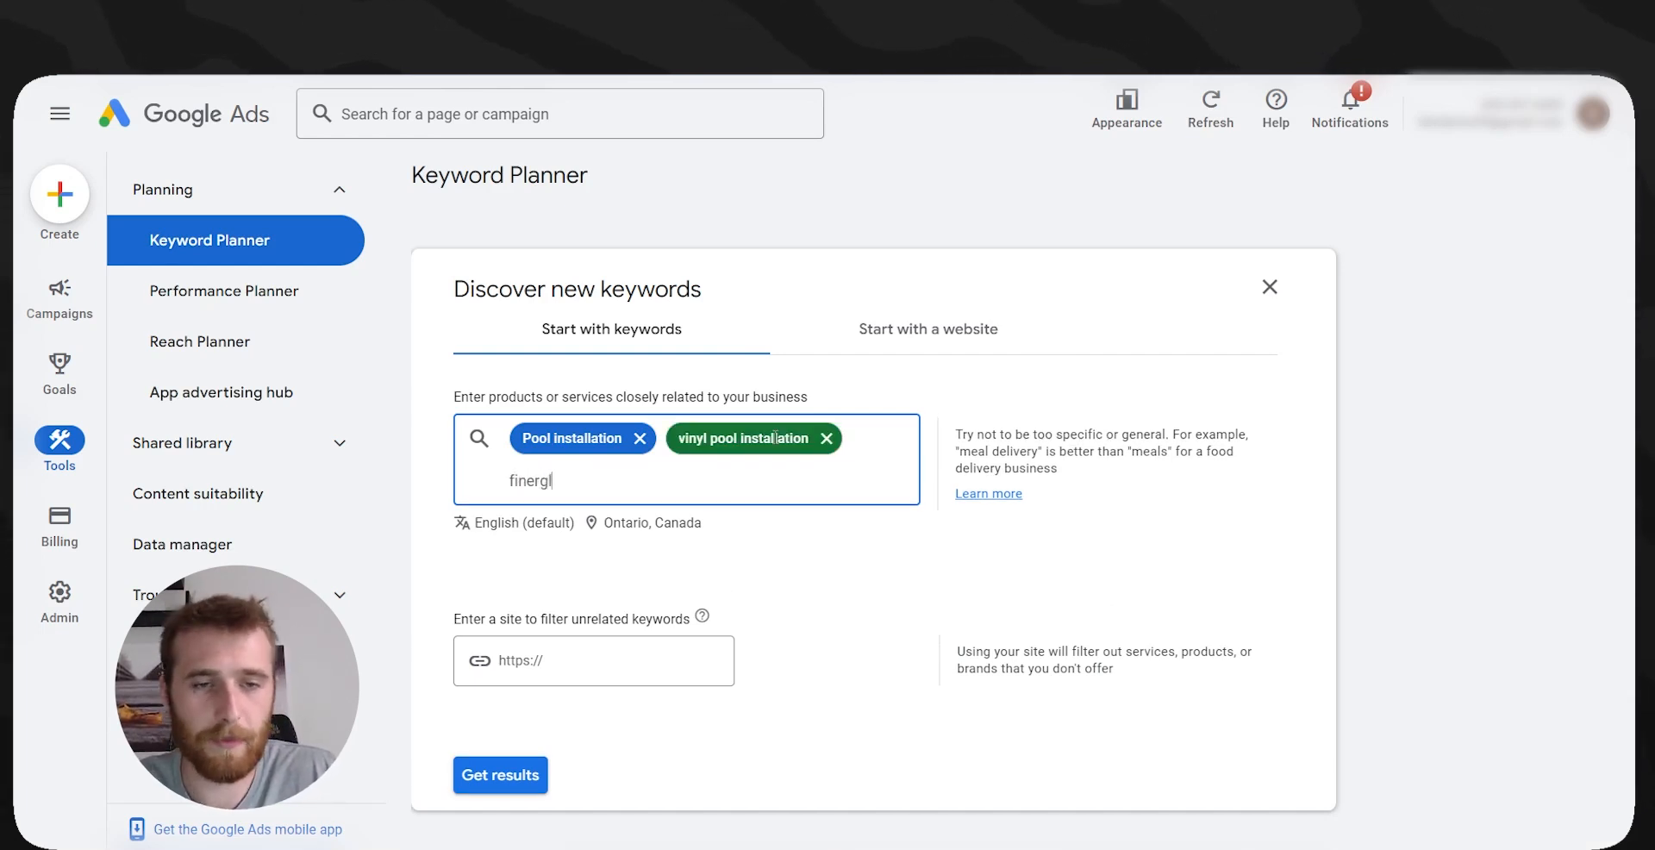
pyautogui.press('BackSpace')
pyautogui.press('BackSpace')
pyautogui.press('BackSpace')
pyautogui.press('BackSpace')
pyautogui.press('BackSpace')
pyautogui.press('BackSpace')
pyautogui.press('BackSpace')
# - Add "local pool installation" as a third seed keyword and get the keyword results
pyautogui.write('local ')
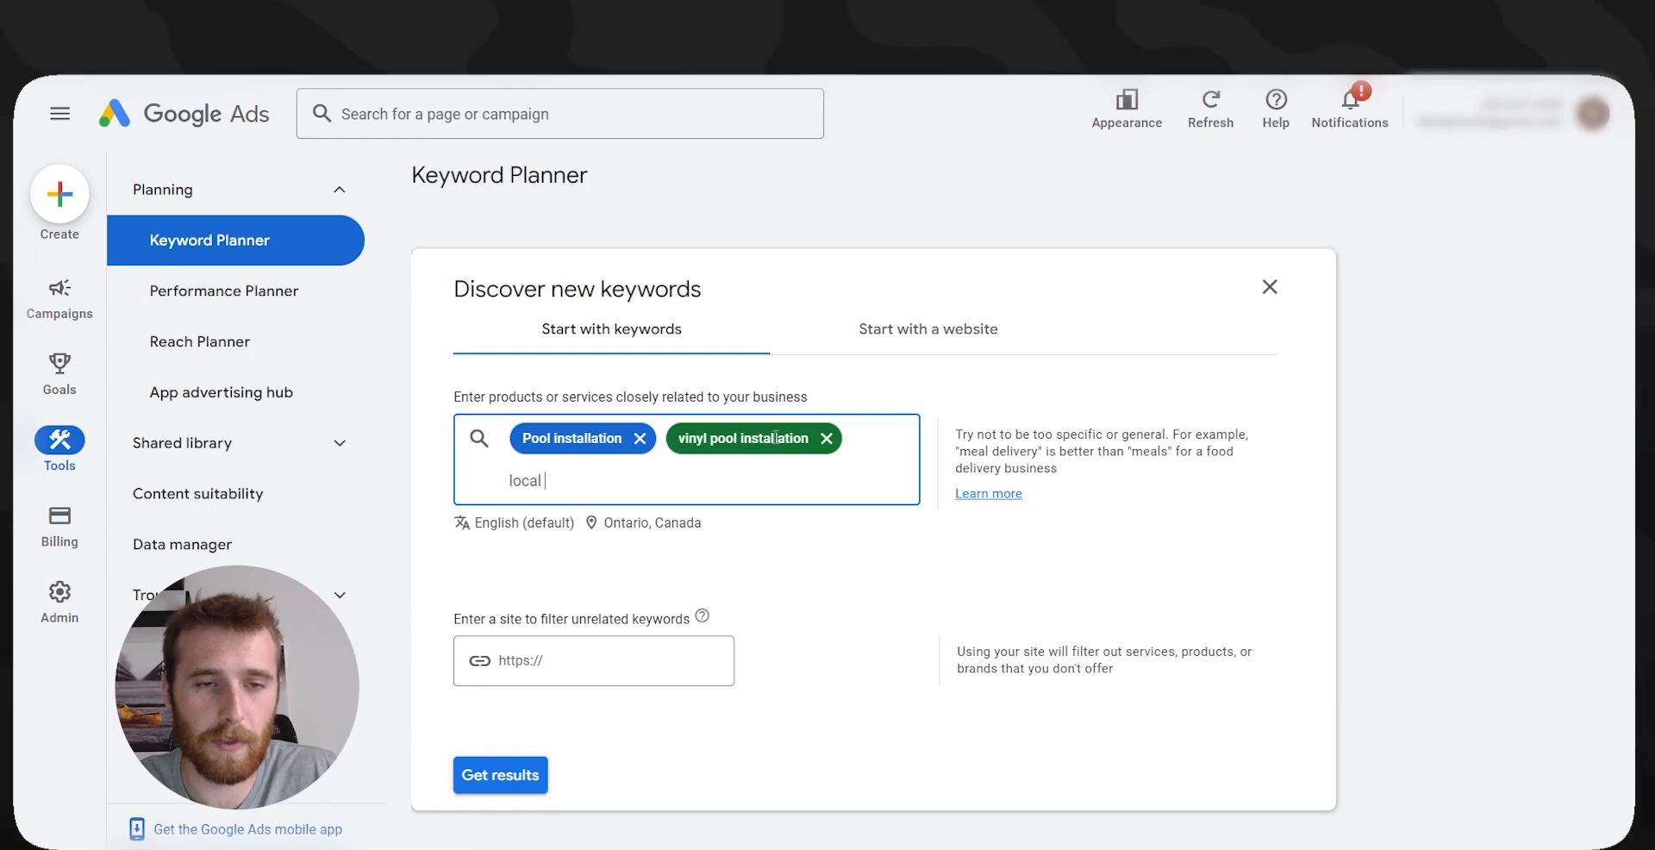
pyautogui.write('pool installation')
pyautogui.press('Return')
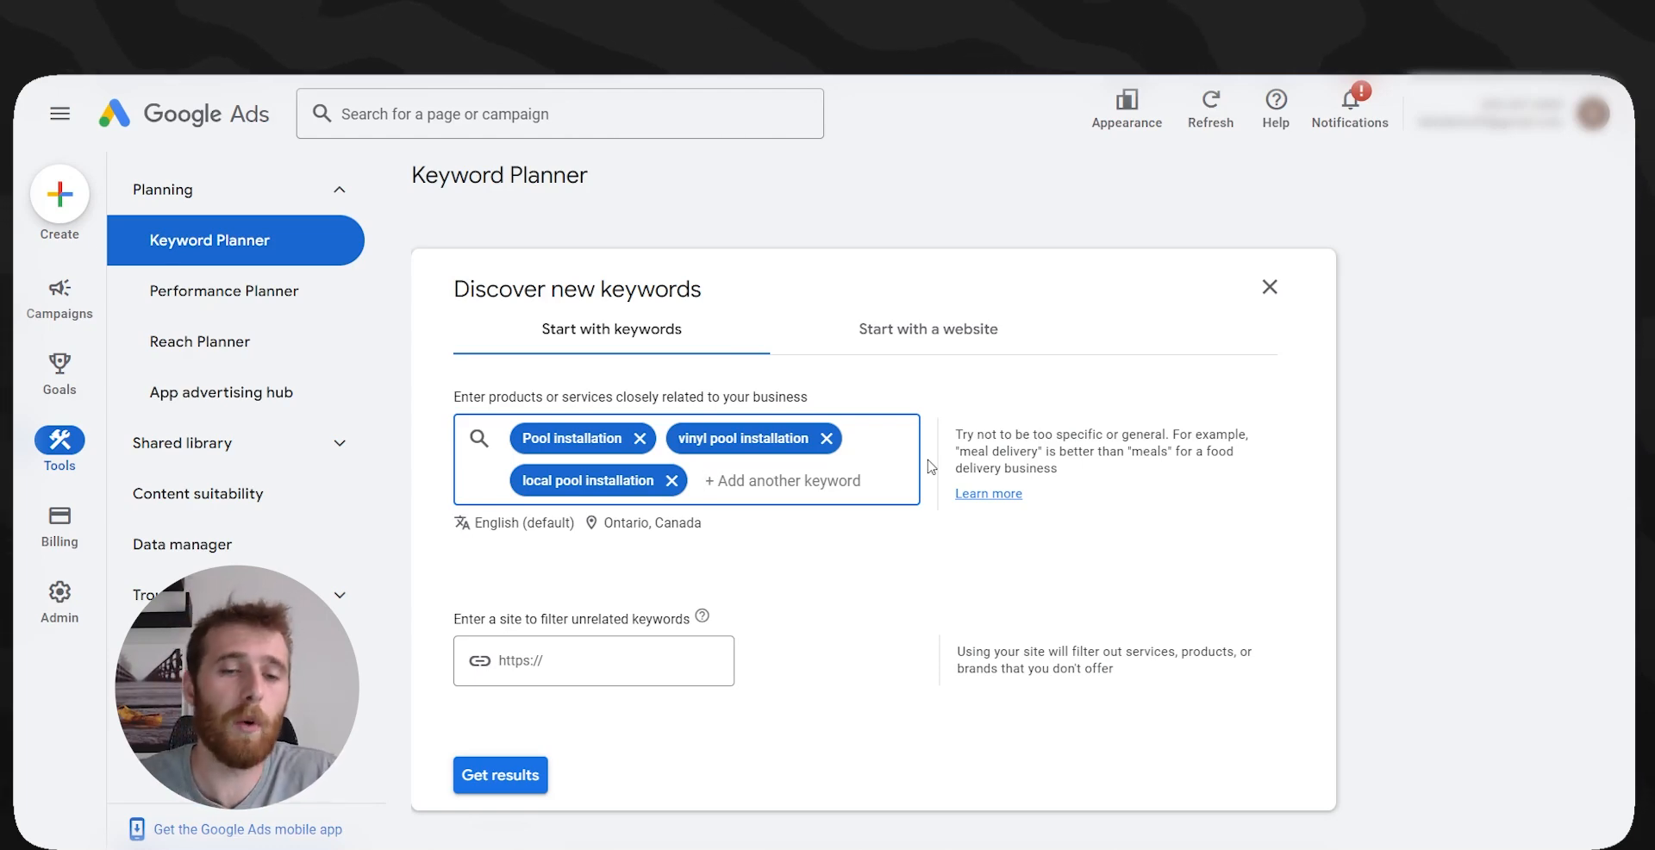
pyautogui.click(511, 785)
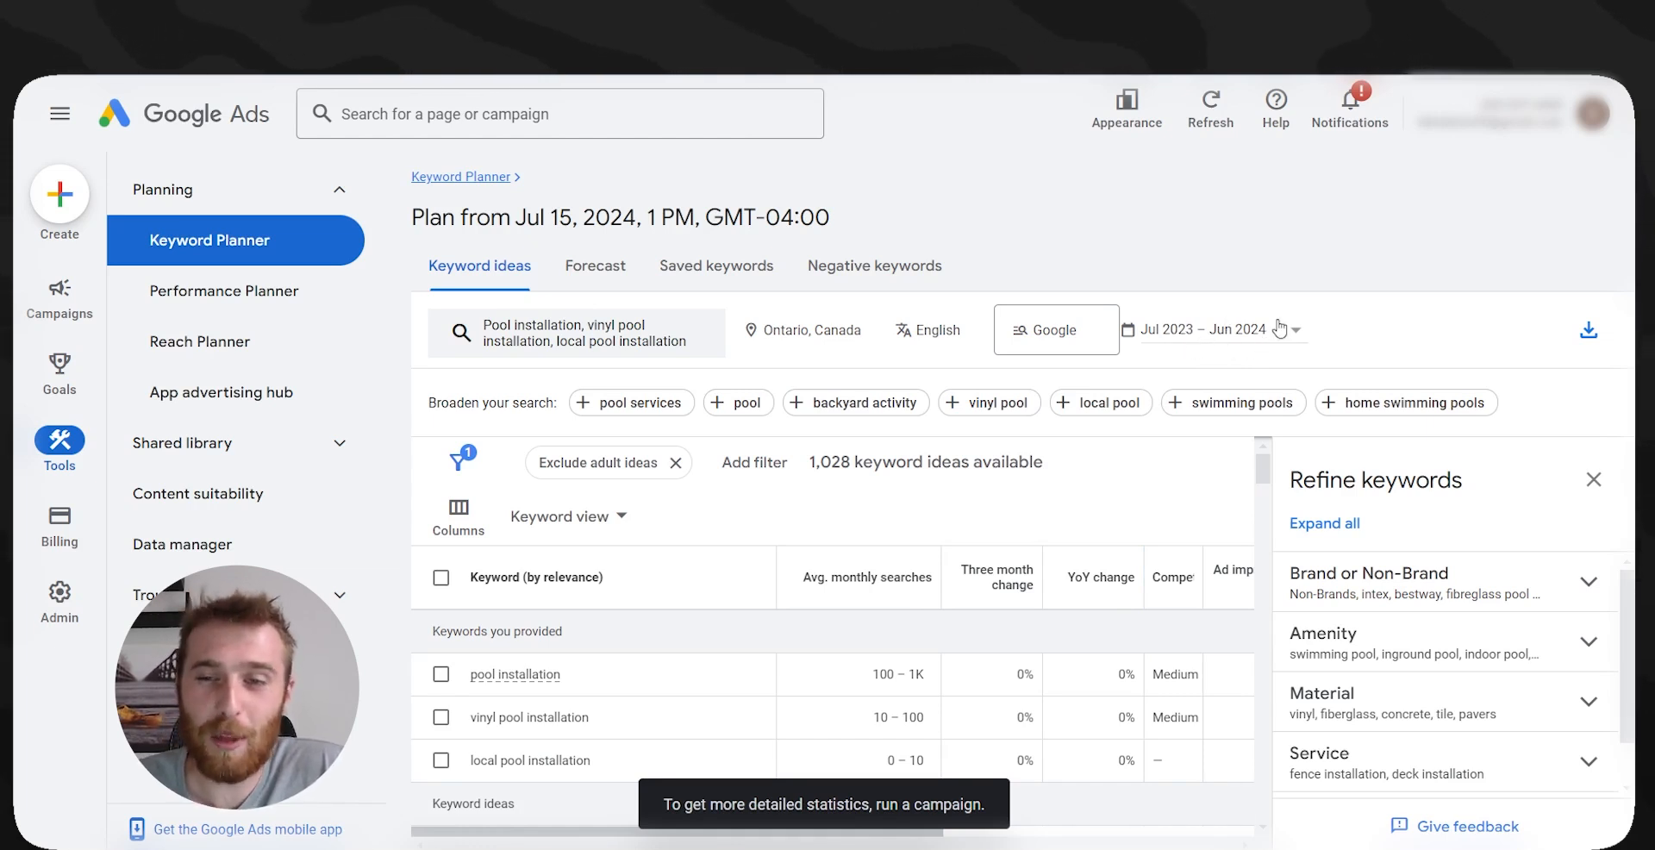
# - Review the date range presets and the search network choices available for the keyword ideas
pyautogui.click(1247, 331)
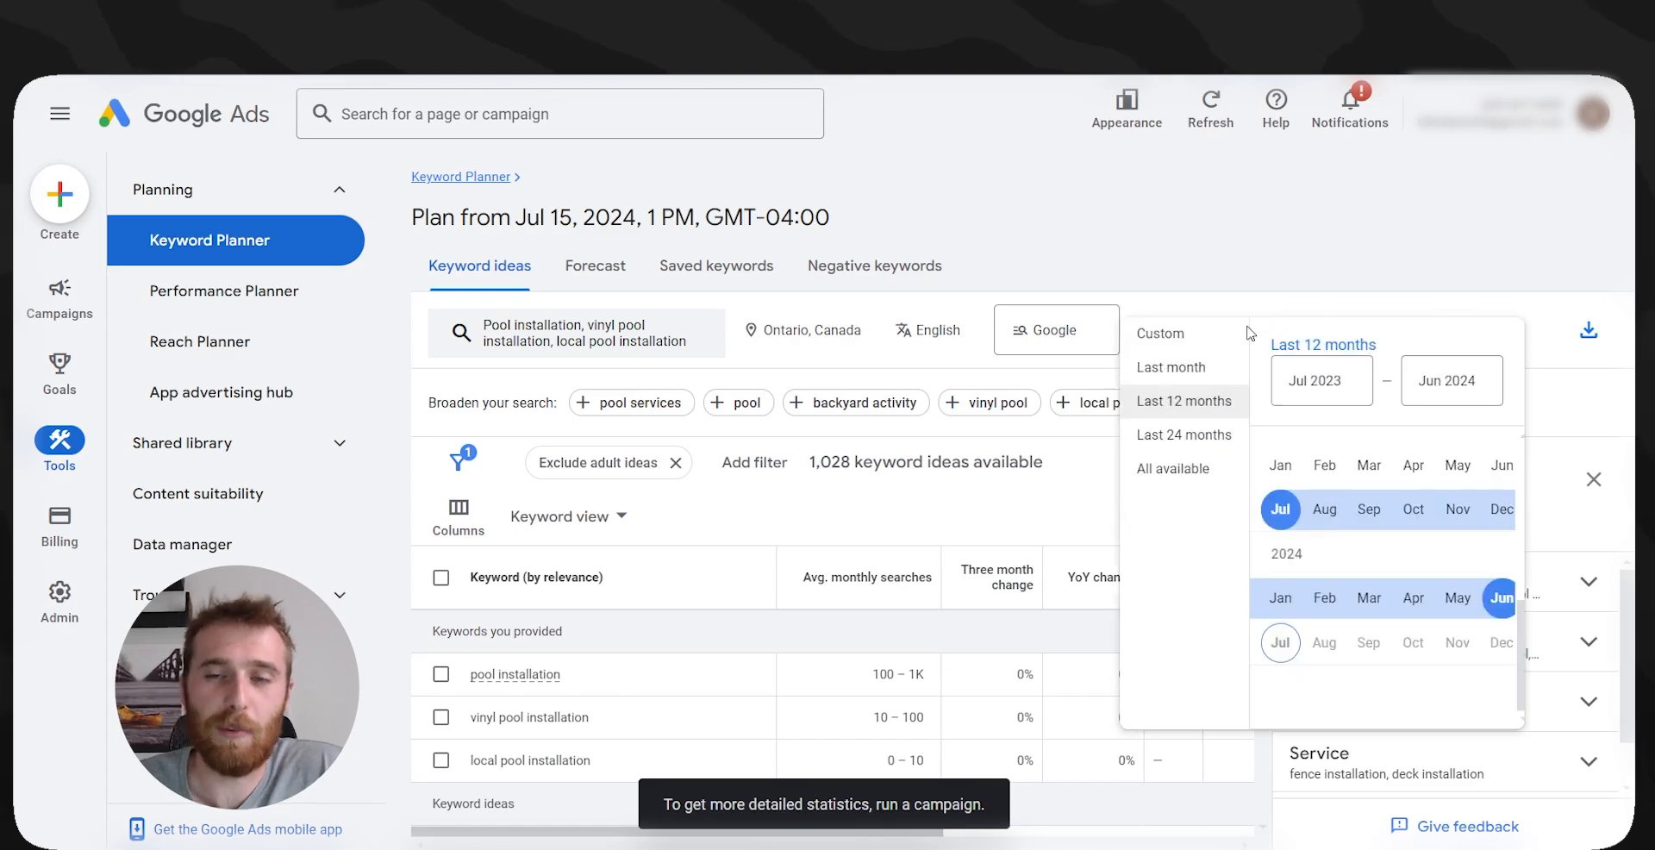
pyautogui.click(1303, 305)
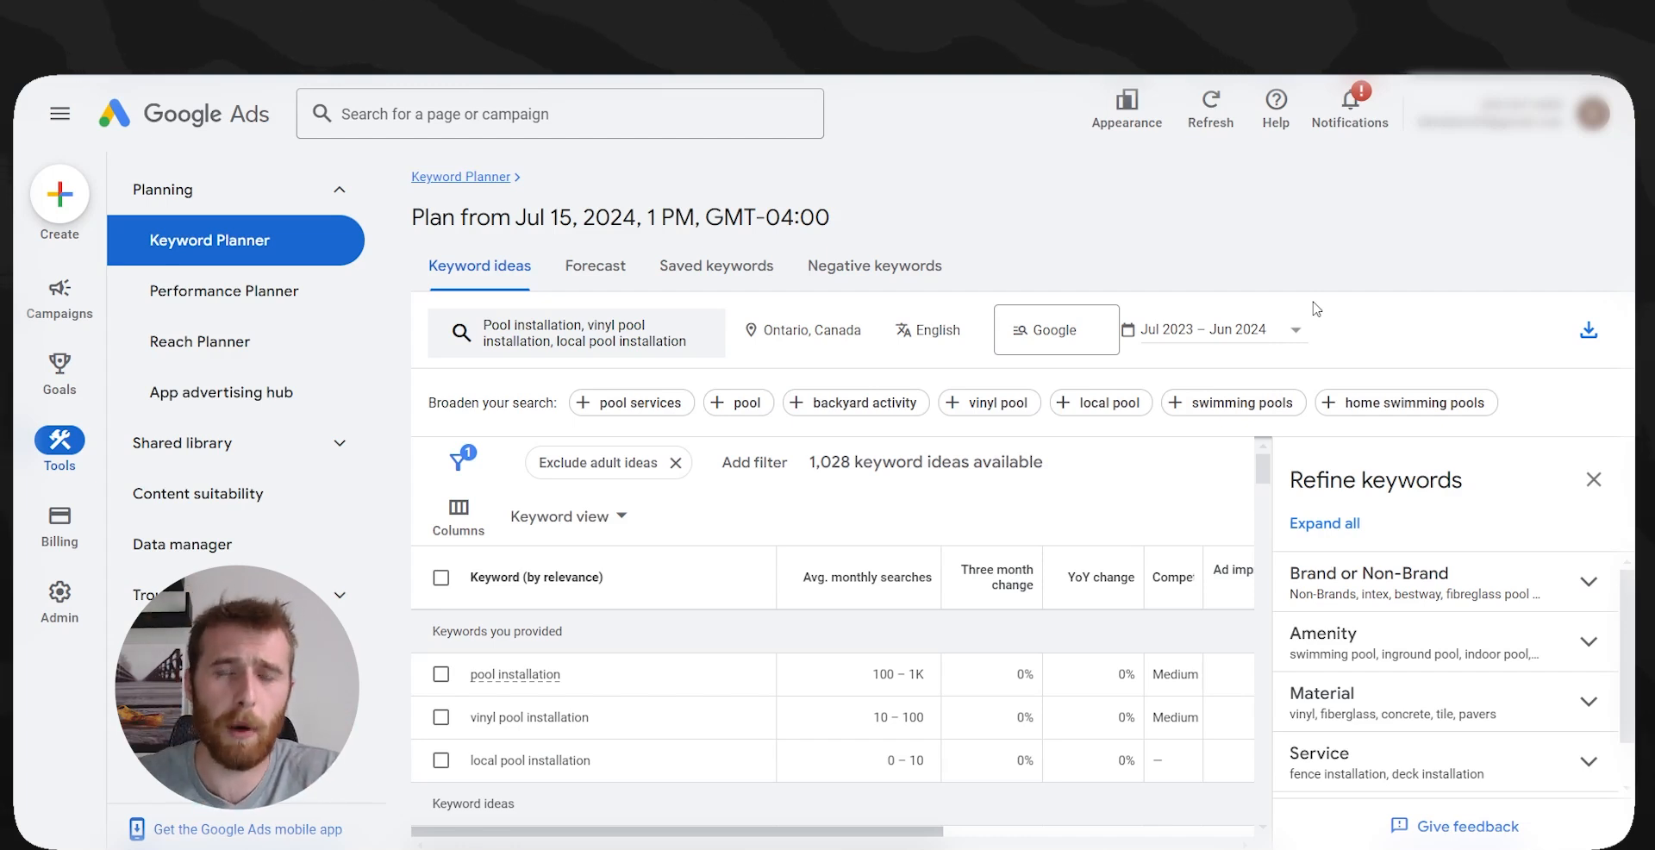
pyautogui.click(1059, 349)
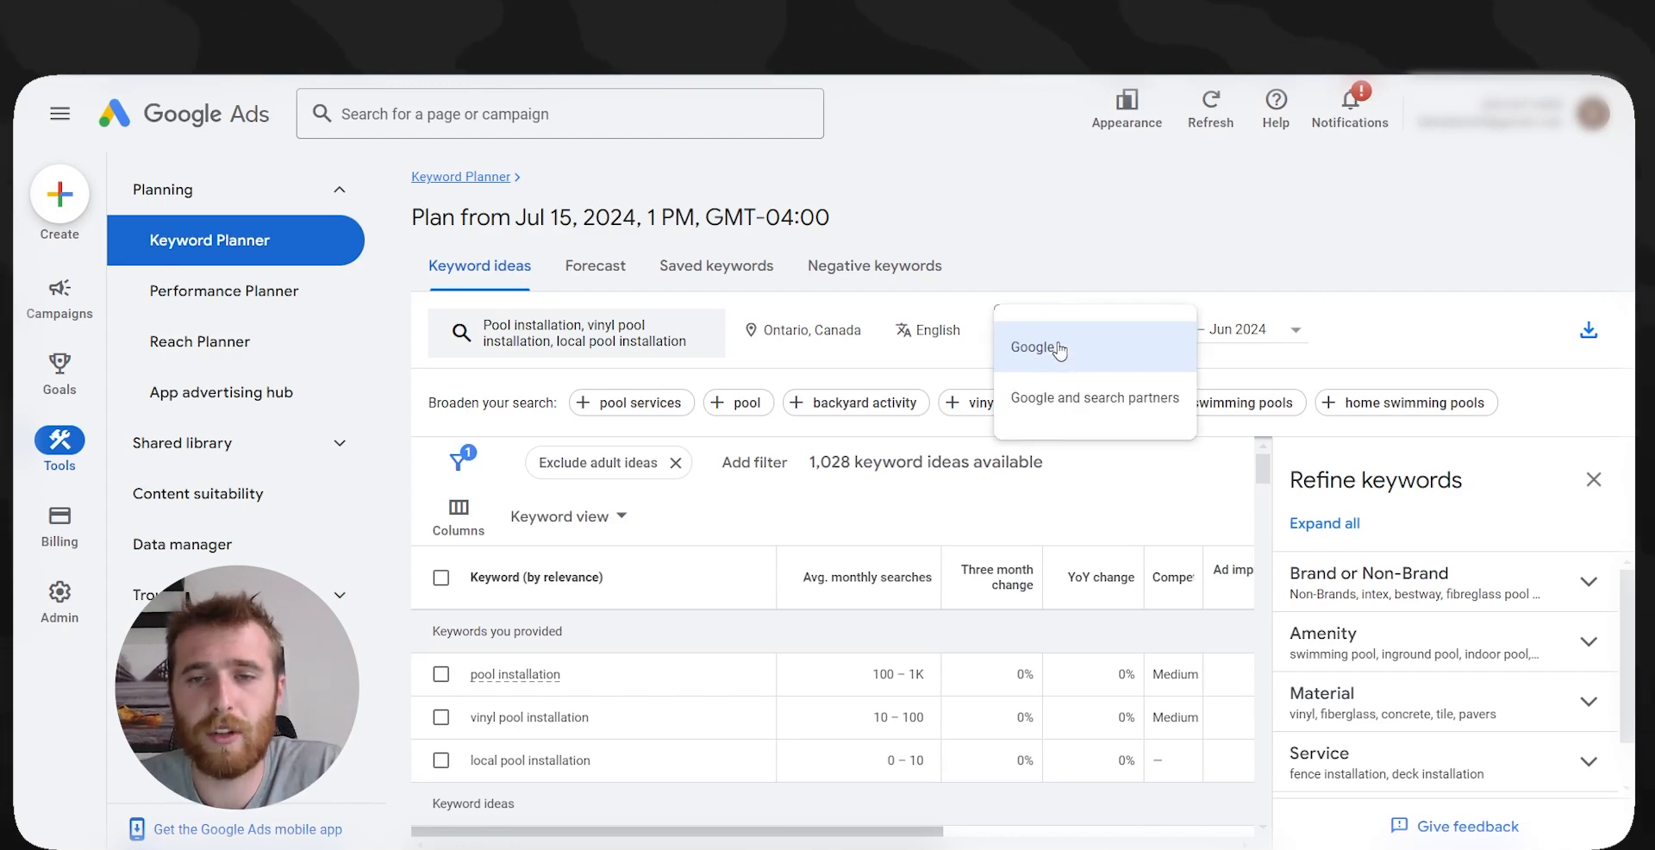
pyautogui.click(1389, 318)
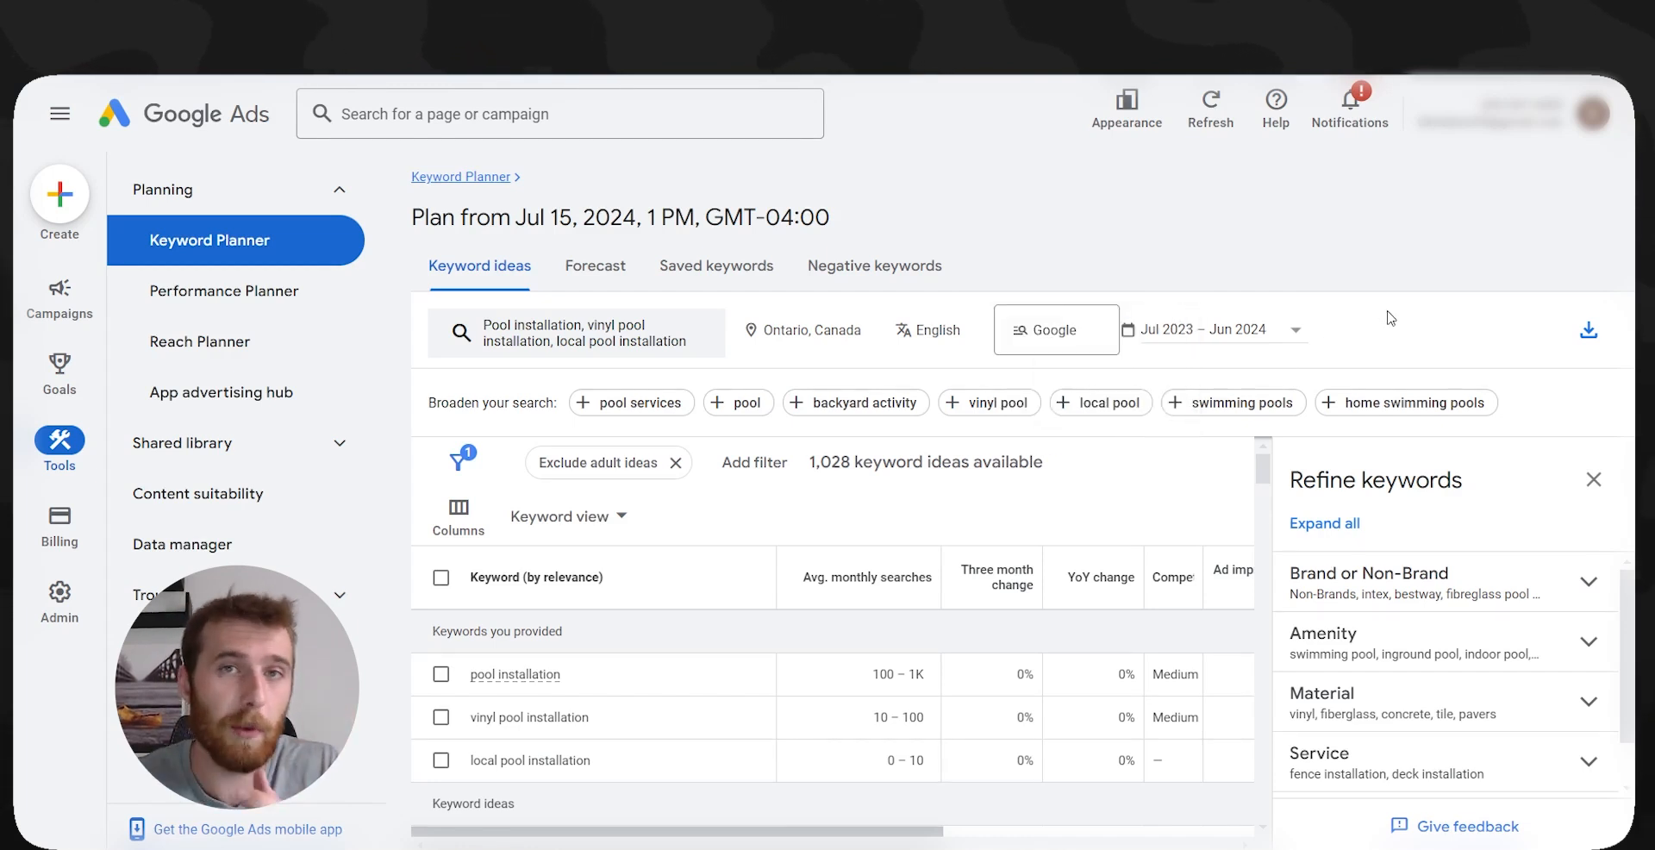
pyautogui.click(1064, 336)
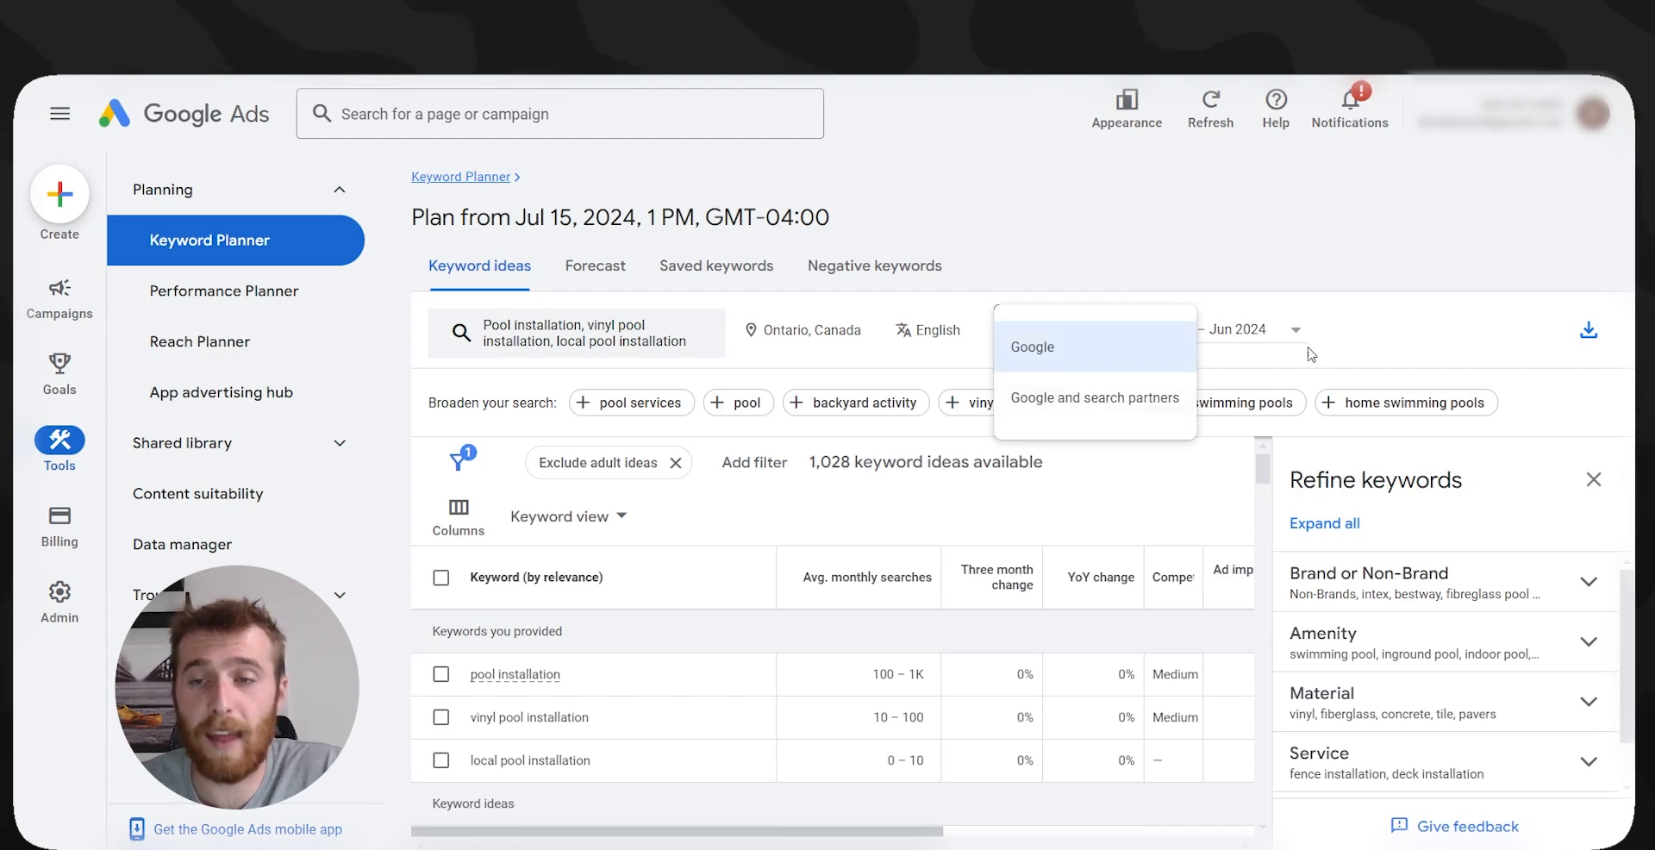
pyautogui.click(1440, 321)
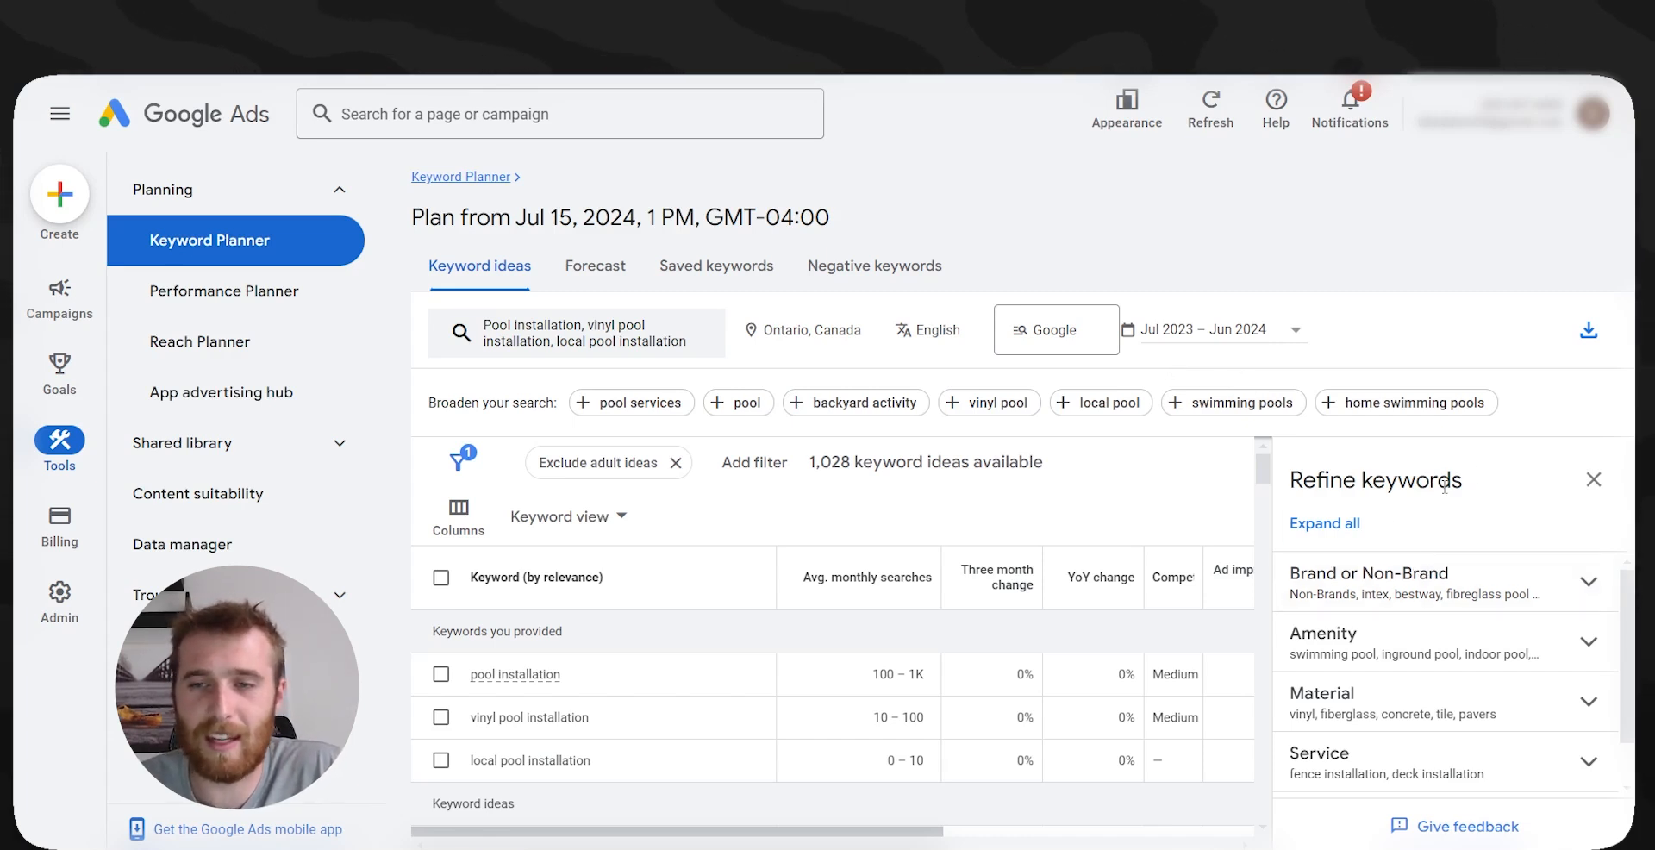
# - Exclude the Brand group, covering intex and bestway, from the Brand or Non-Brand keyword refinements
pyautogui.moveTo(1495, 481); pyautogui.dragTo(1288, 479)
pyautogui.click(1418, 510)
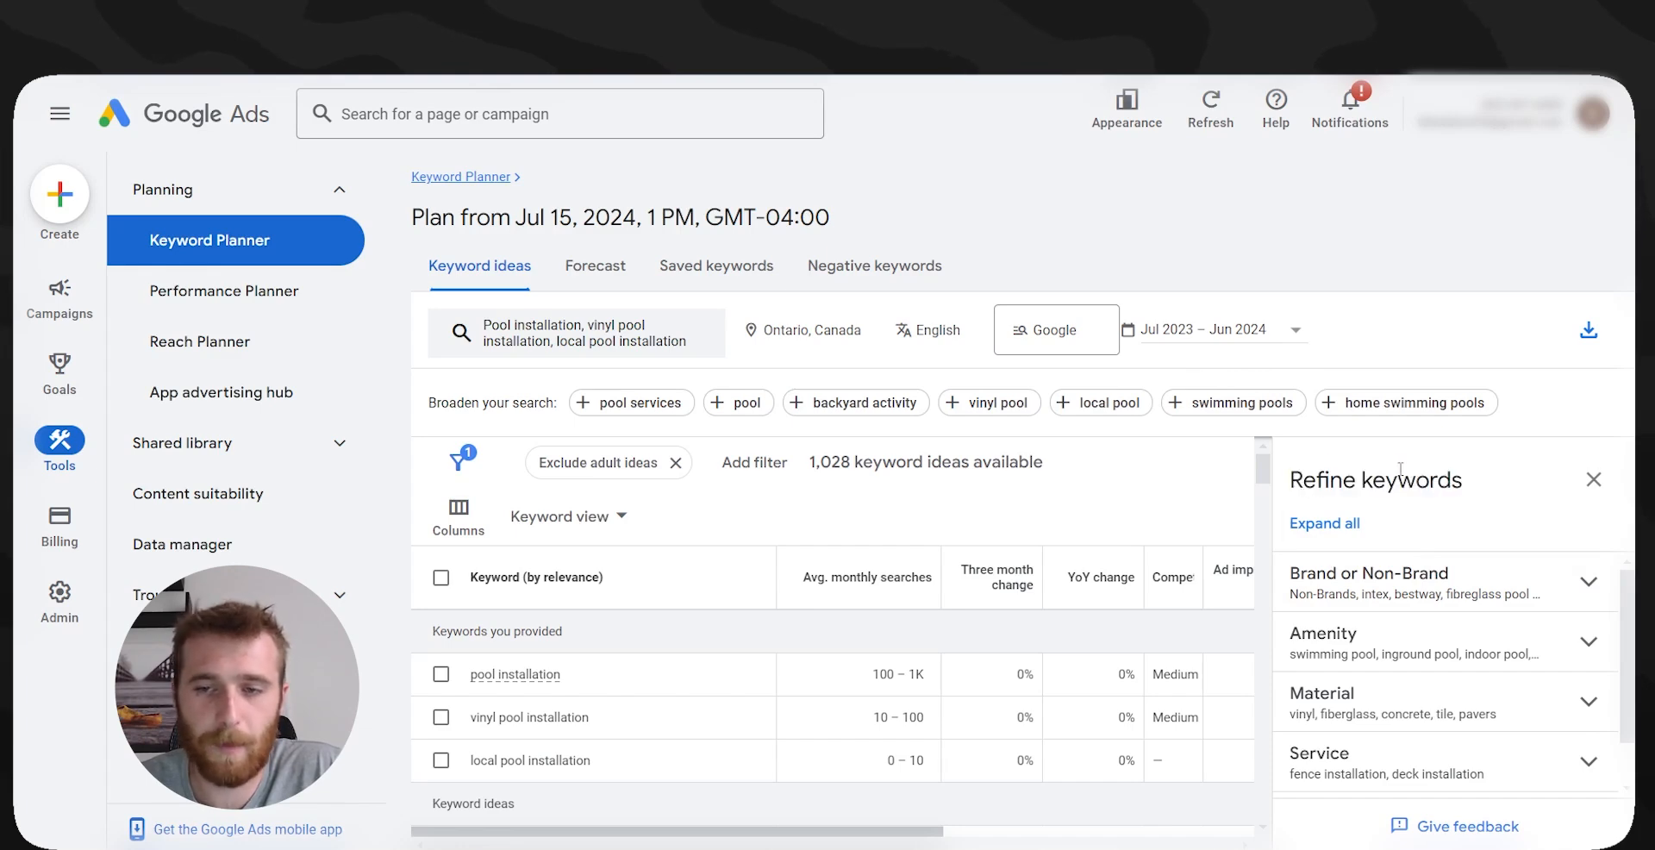
pyautogui.scroll(-5, 715, 666)
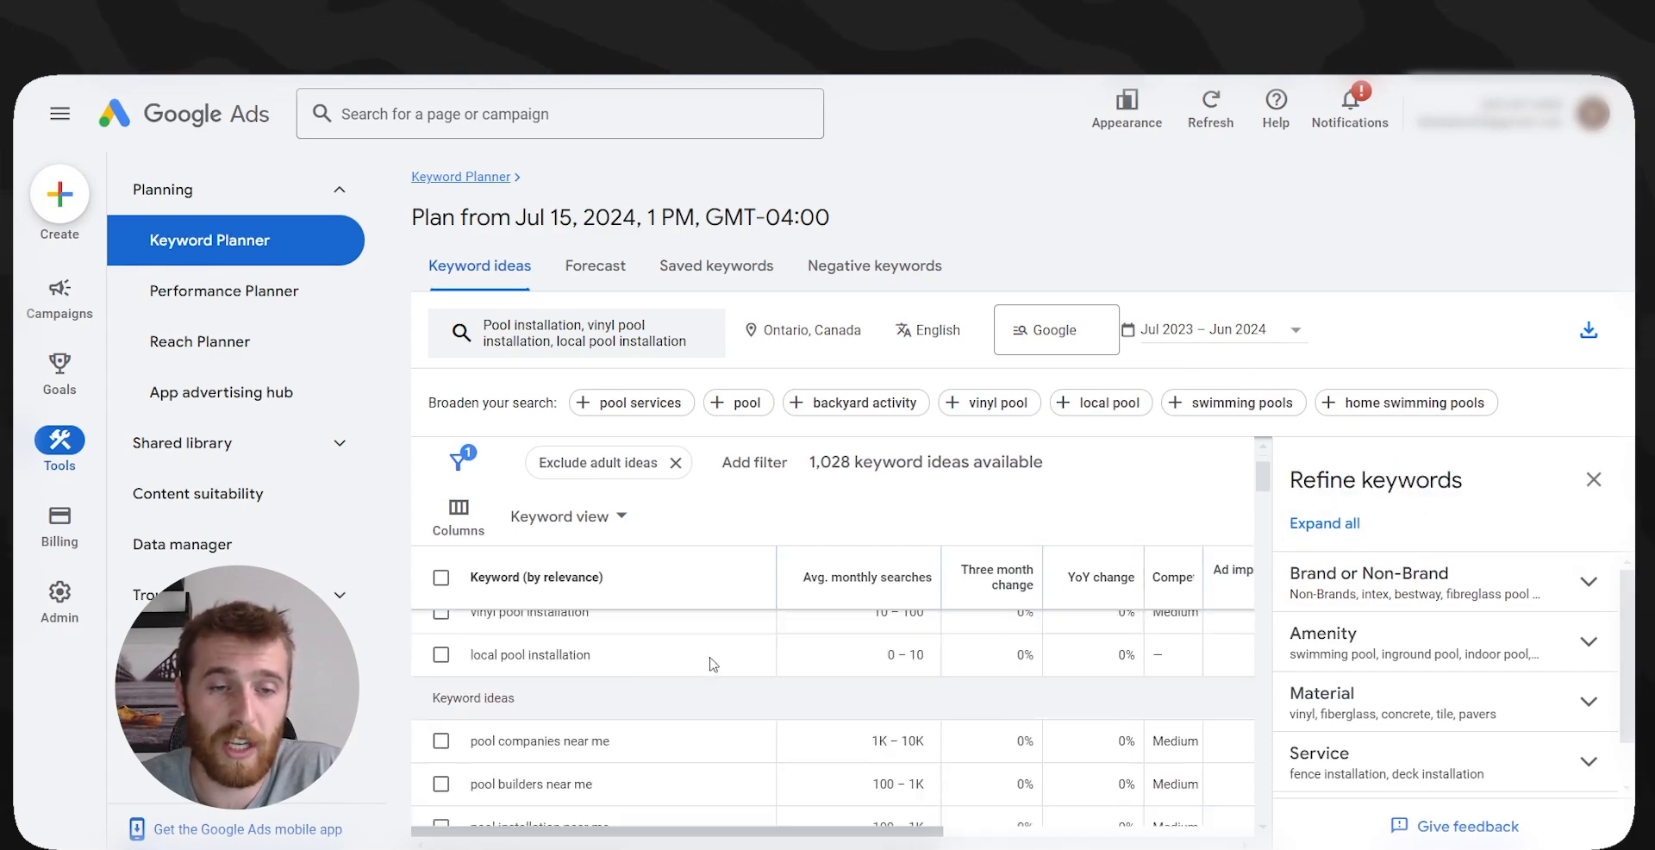
pyautogui.scroll(5, 741, 671)
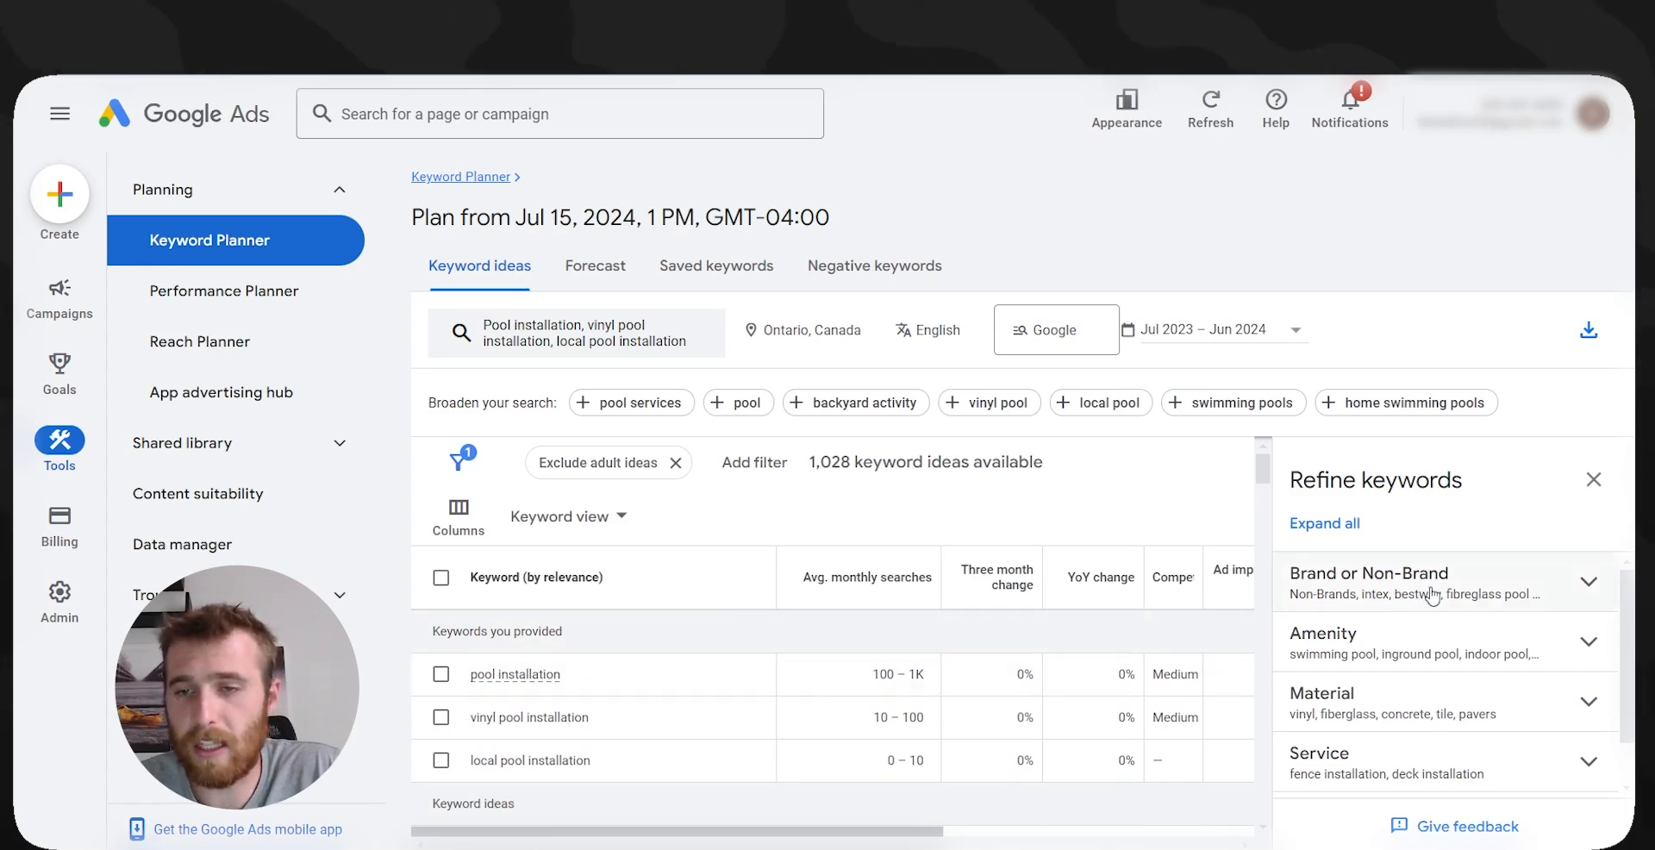
pyautogui.scroll(-1, 1389, 708)
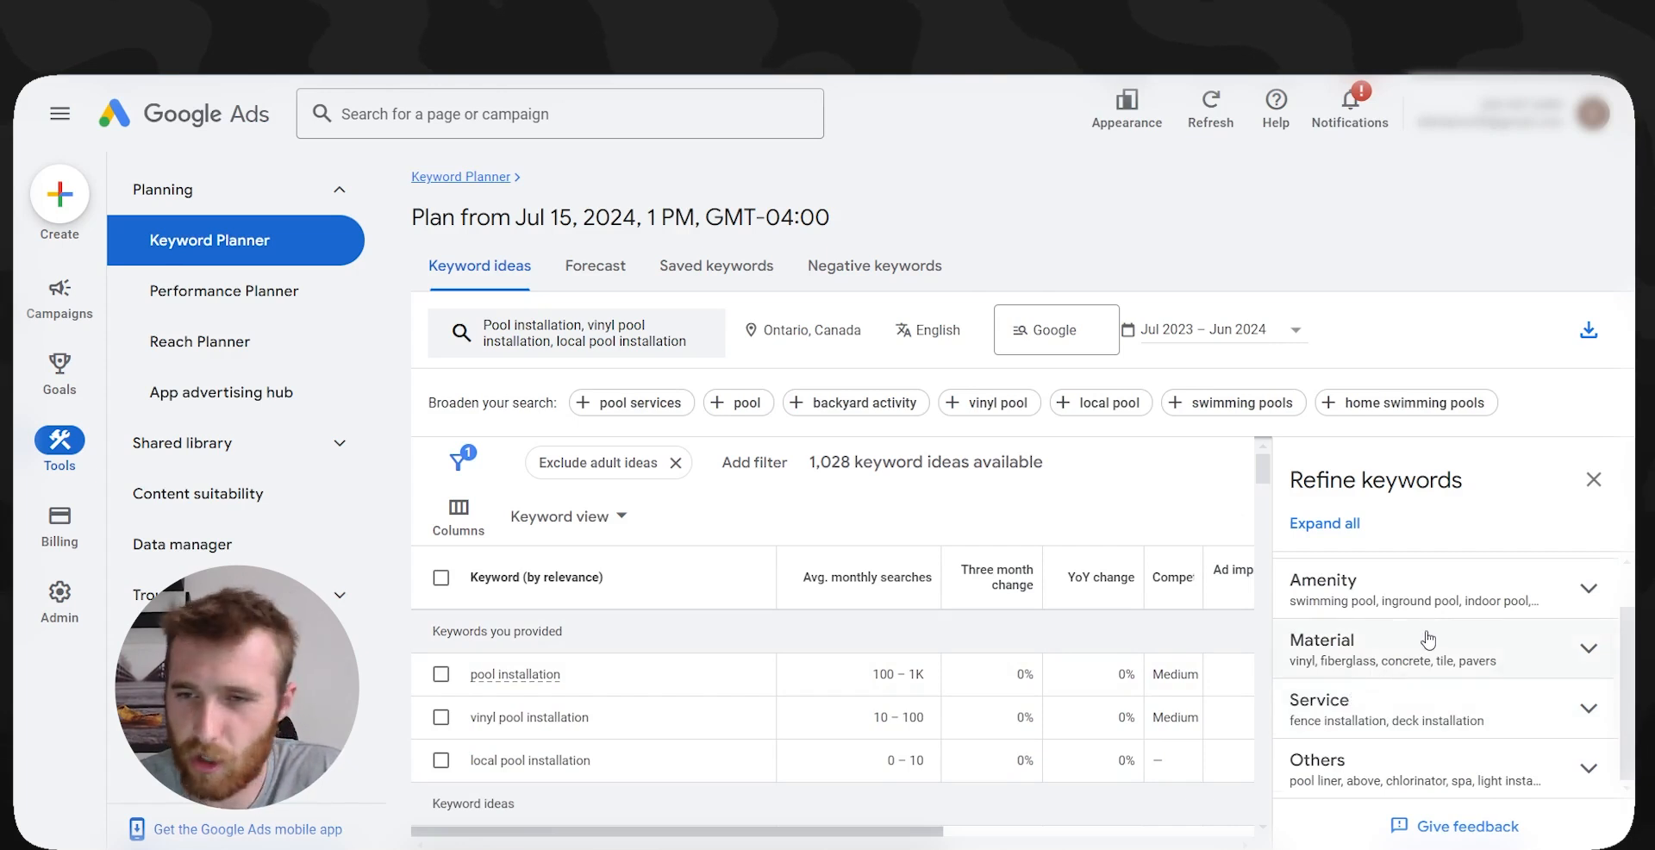
pyautogui.scroll(1, 1422, 642)
pyautogui.click(1480, 595)
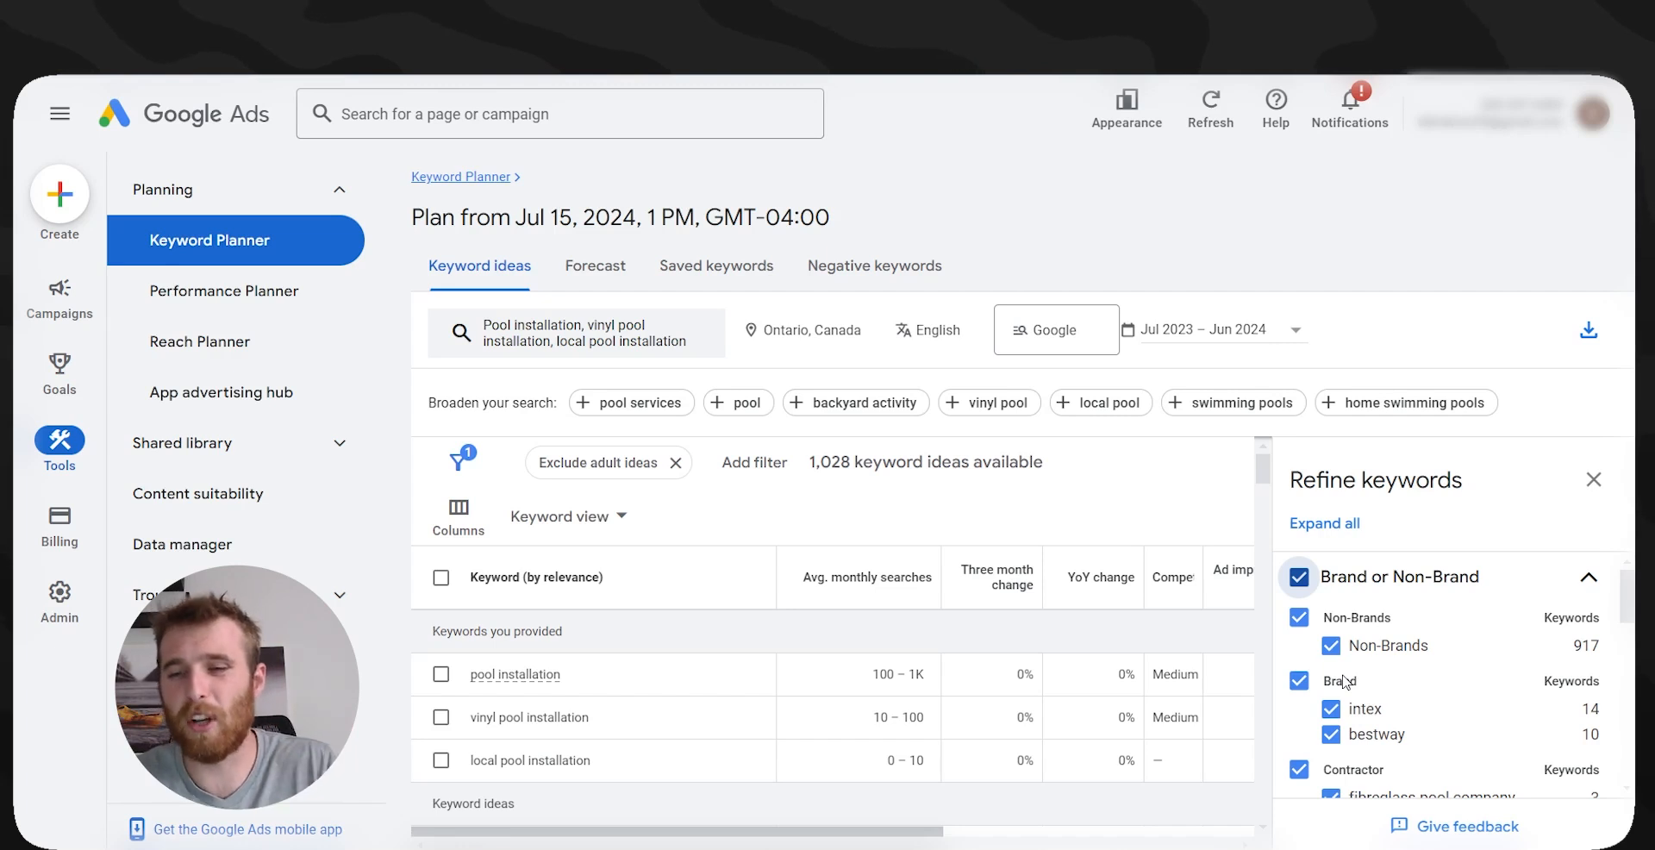
pyautogui.click(1298, 681)
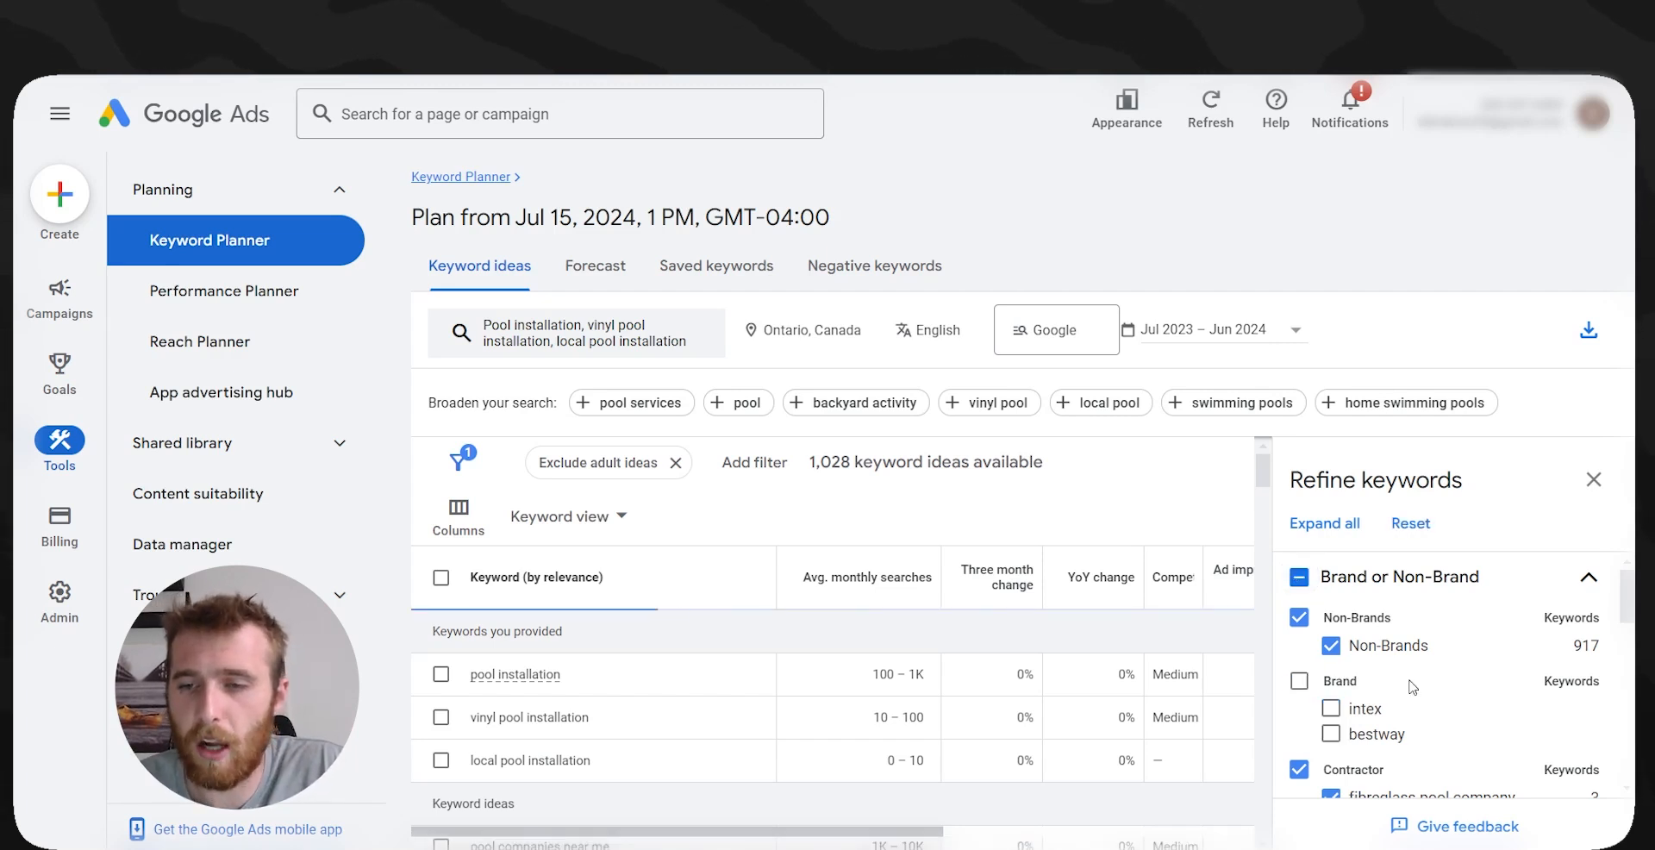
# - Exclude the contractor "splash pools and construction" and the entire Other Brands group from the keyword ideas
pyautogui.scroll(-1, 1370, 712)
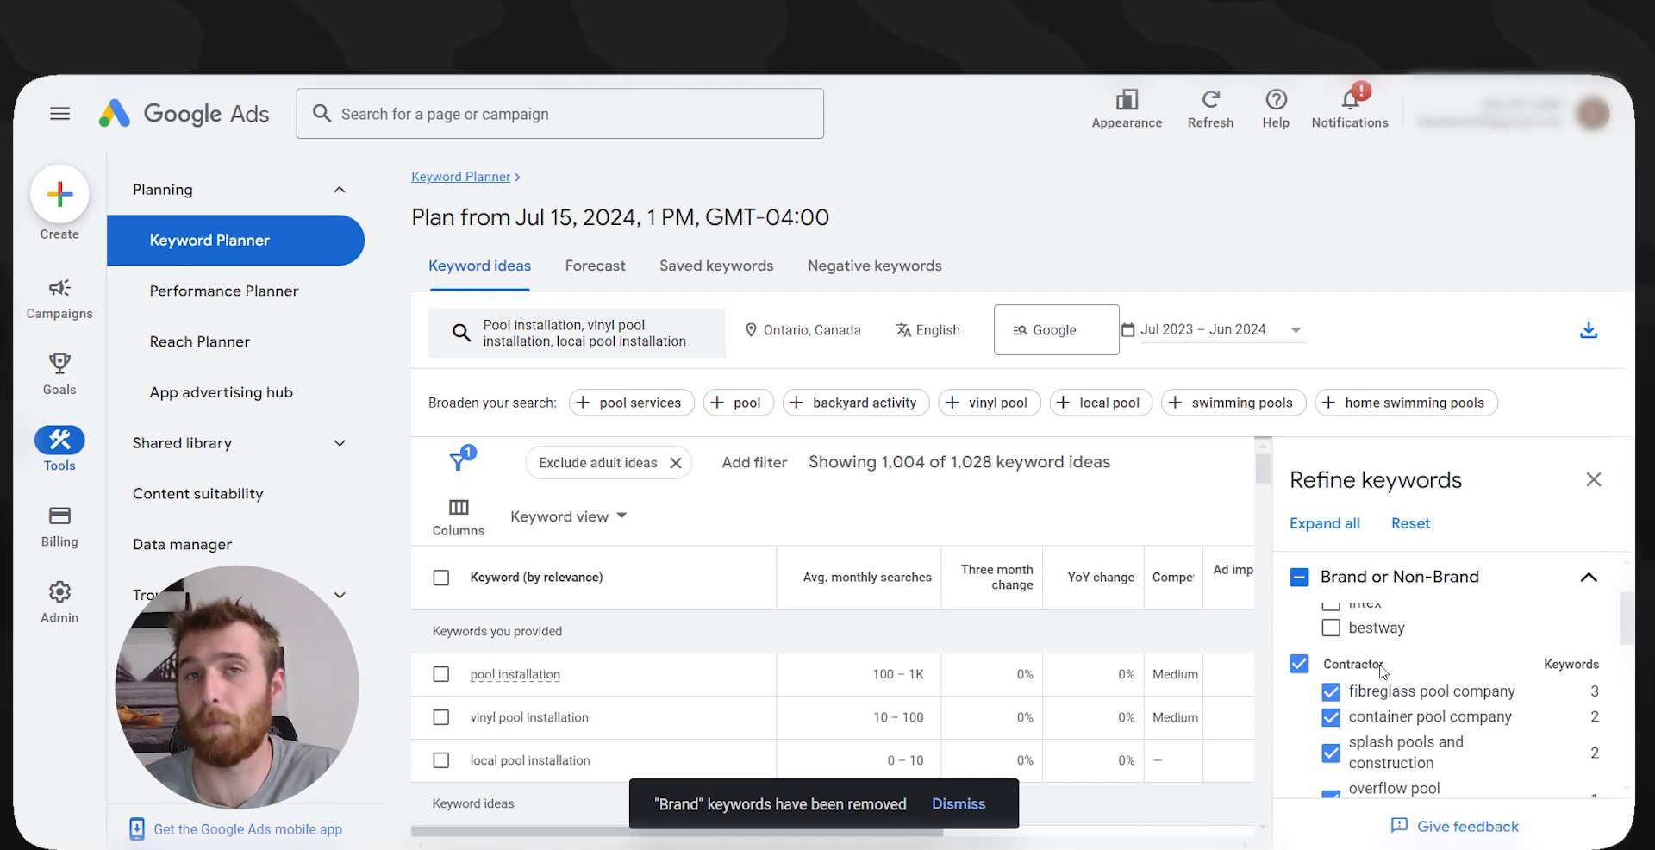
pyautogui.scroll(-2, 1382, 672)
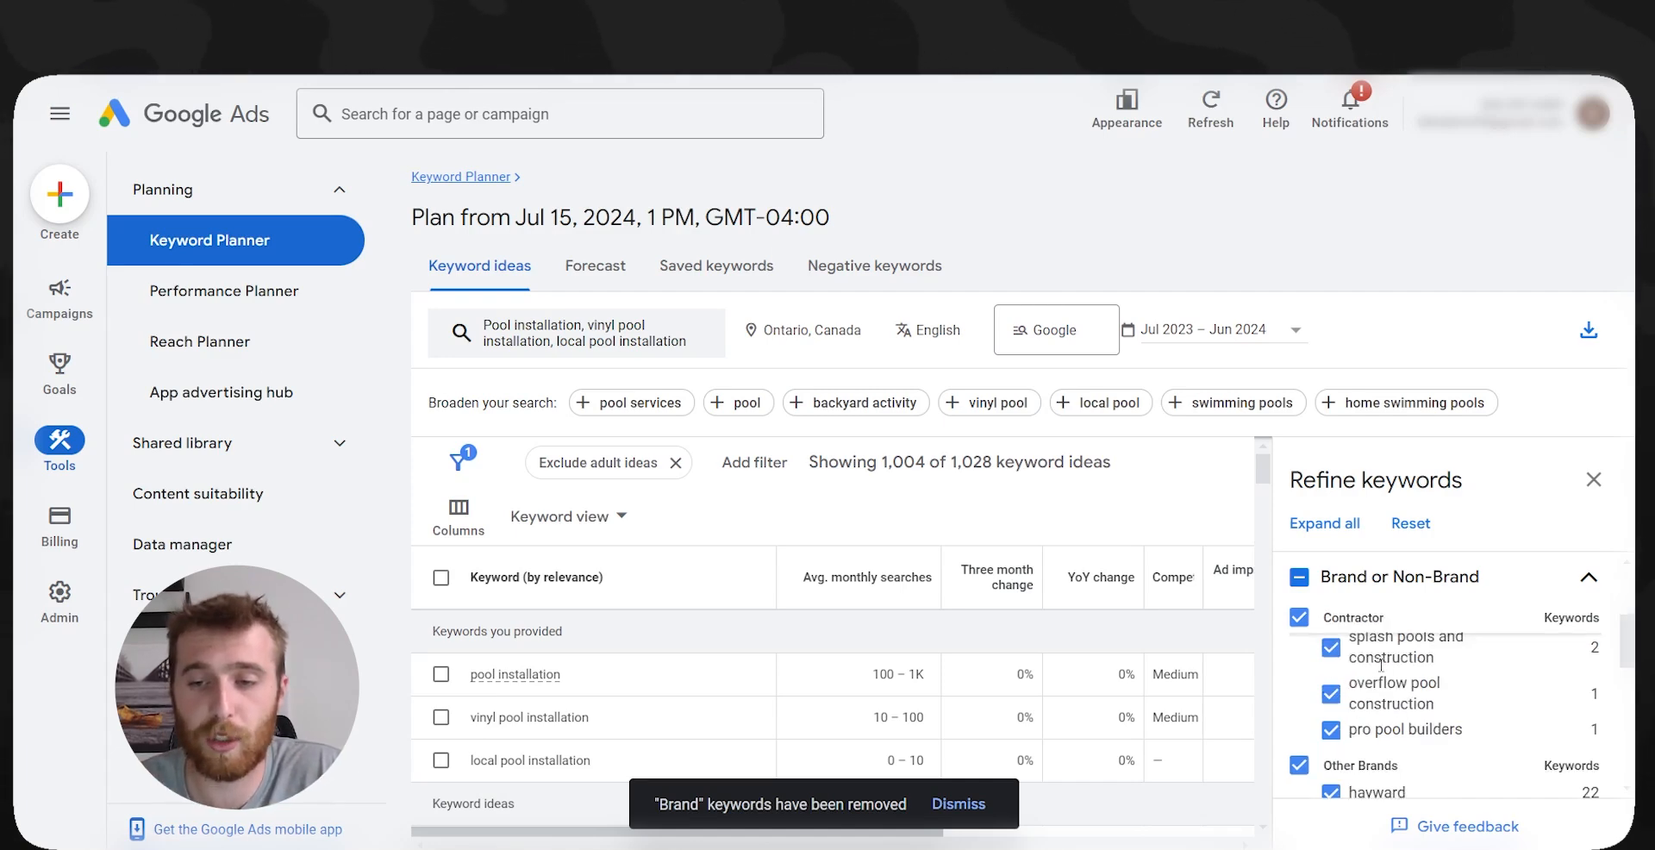
pyautogui.scroll(2, 1441, 708)
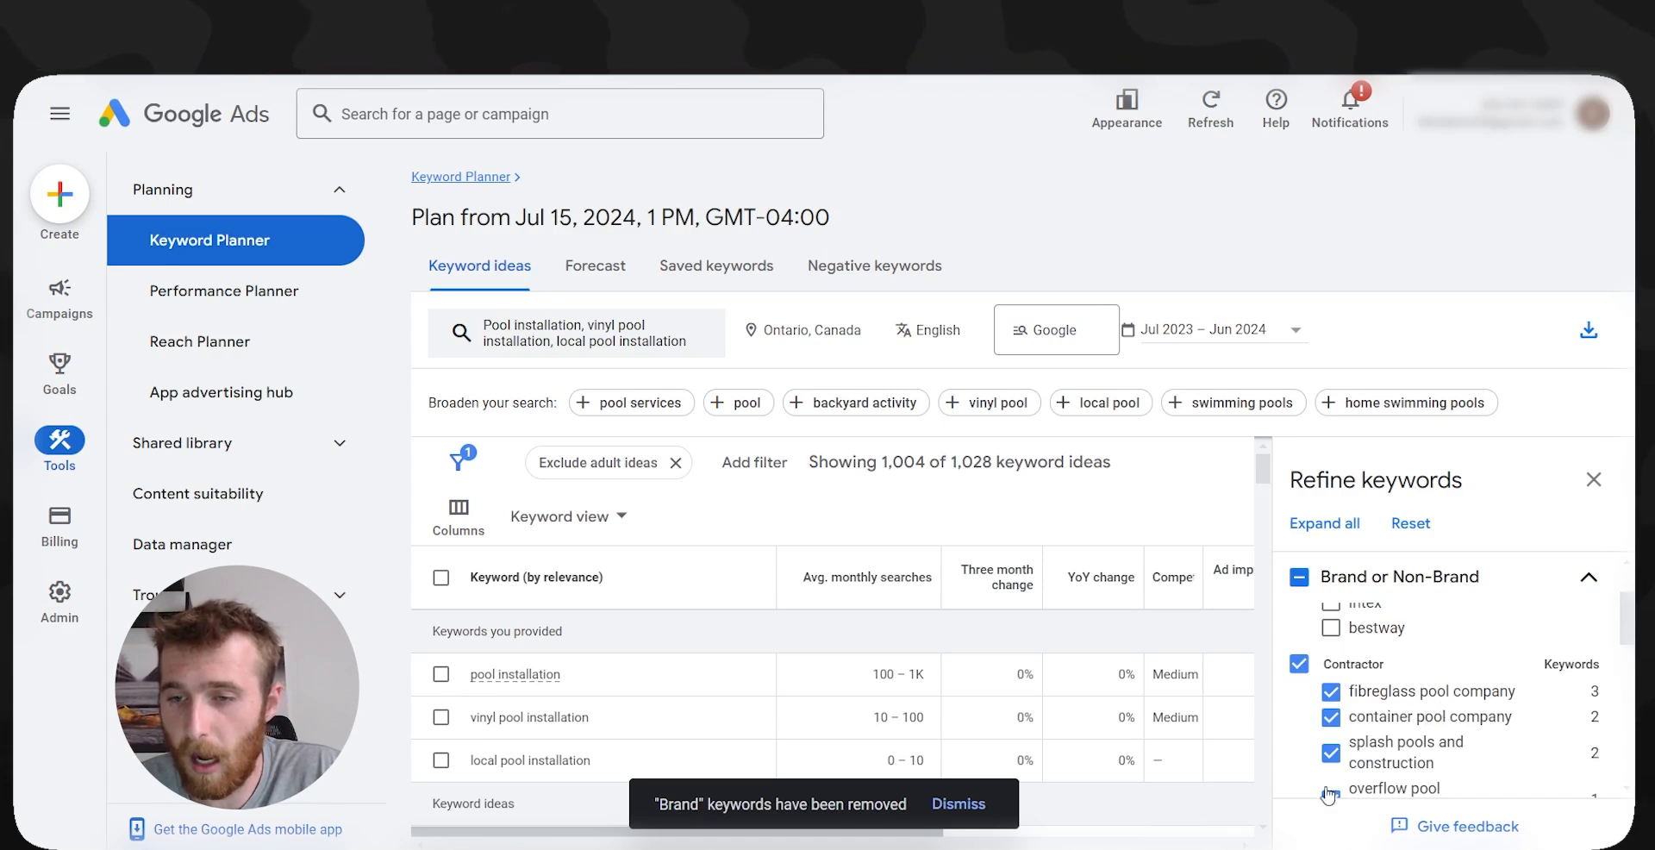
pyautogui.click(1332, 753)
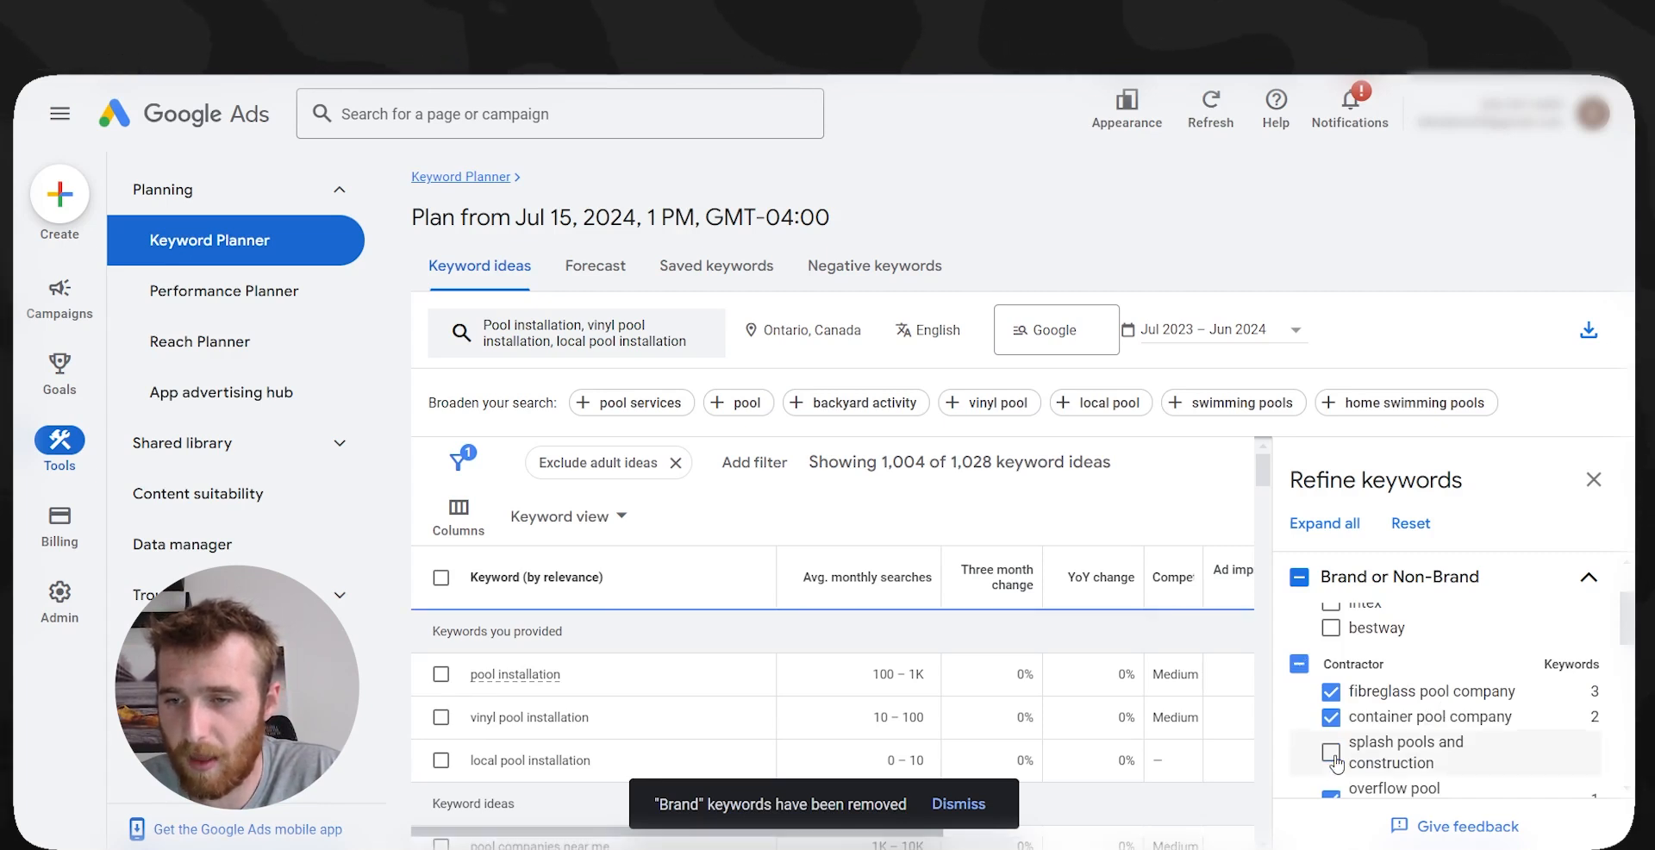
pyautogui.scroll(-2, 1359, 705)
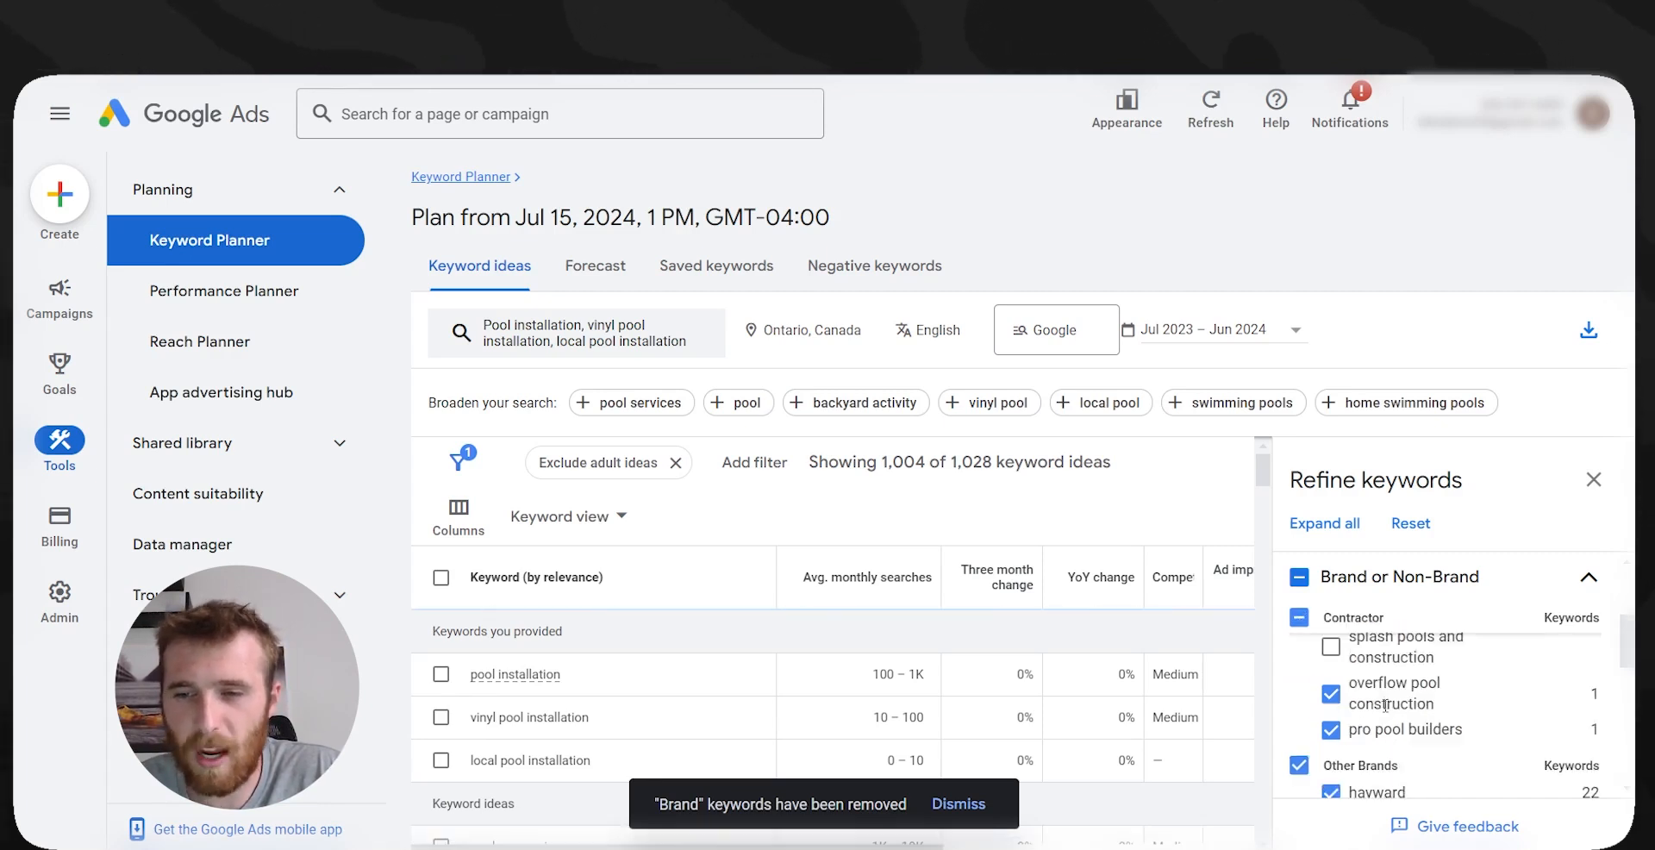
pyautogui.scroll(-1, 1359, 705)
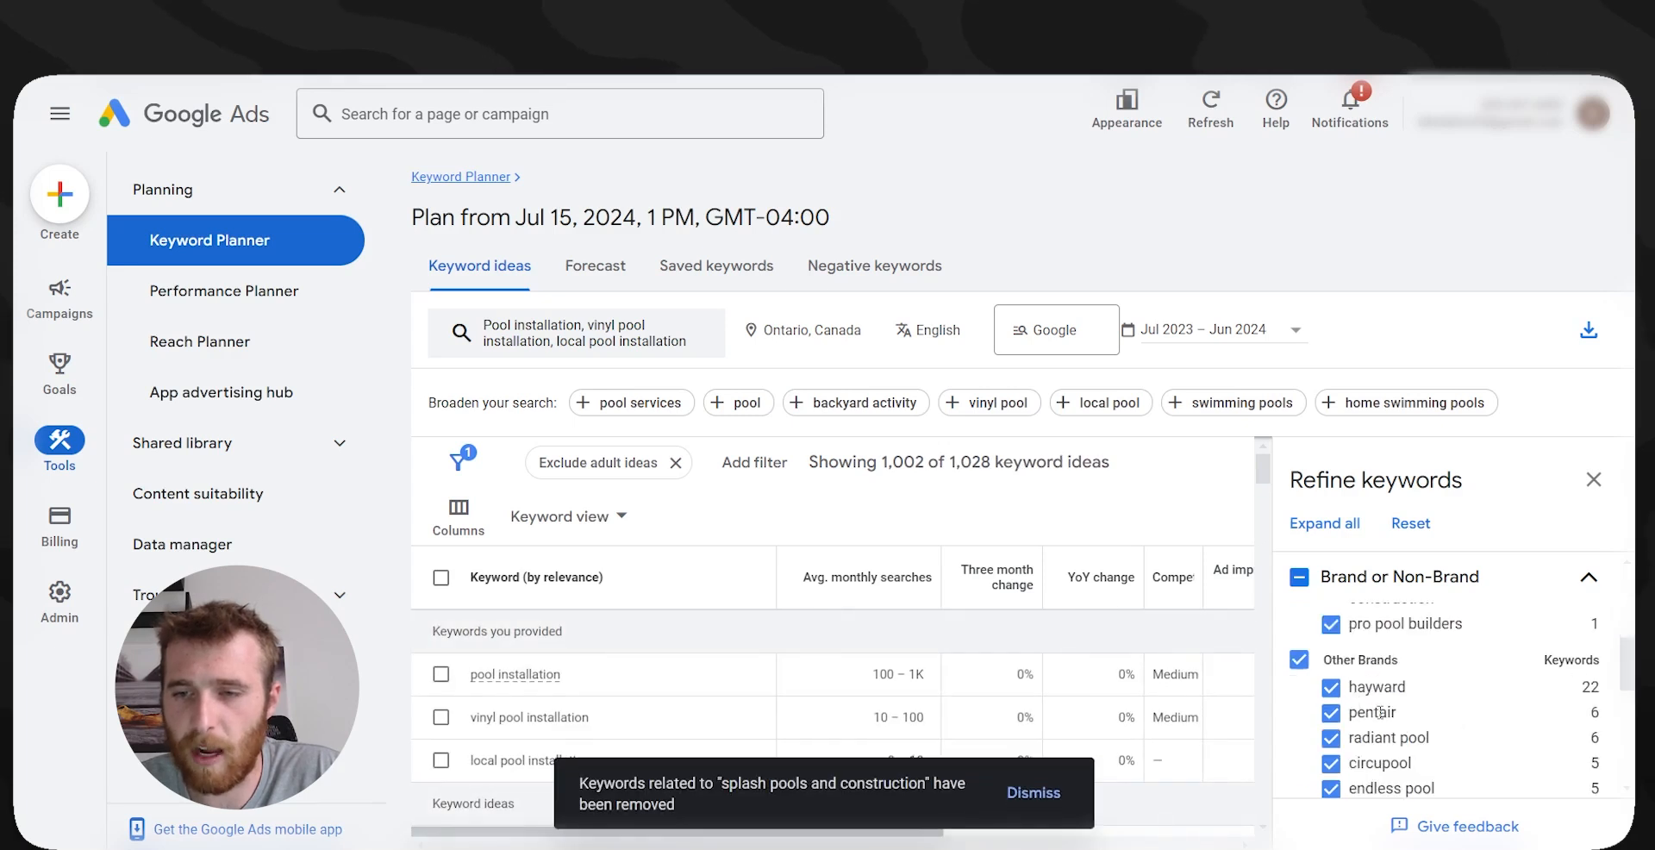
pyautogui.click(1297, 660)
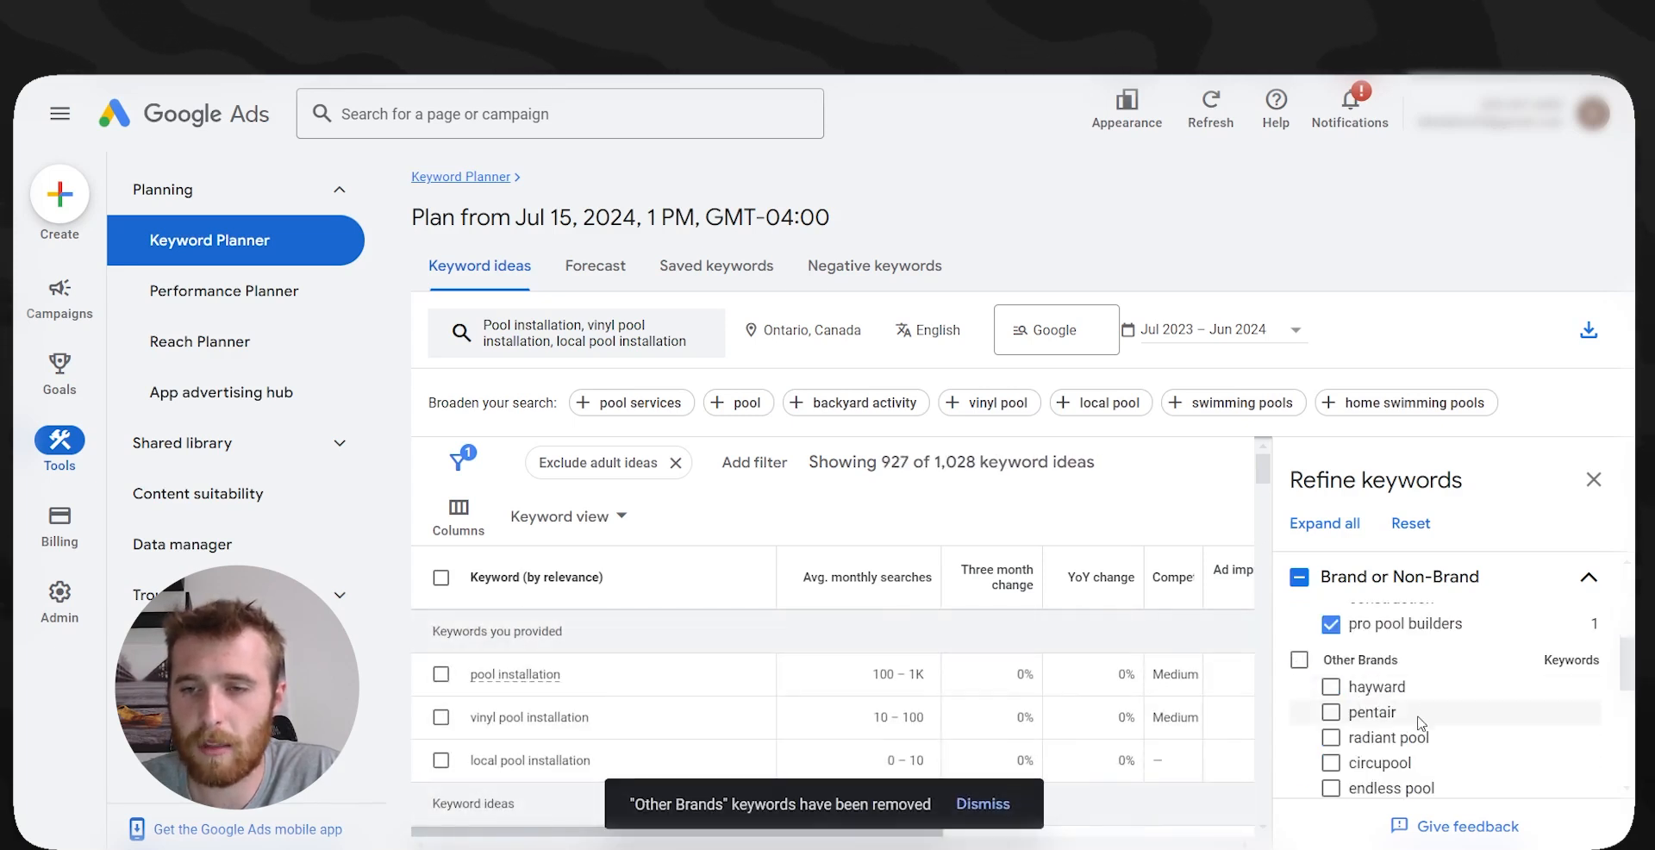
# - Exclude indoor pool, heated pool and hot tub from the Amenity keyword refinements
pyautogui.scroll(-2, 1332, 681)
pyautogui.scroll(-1, 1344, 691)
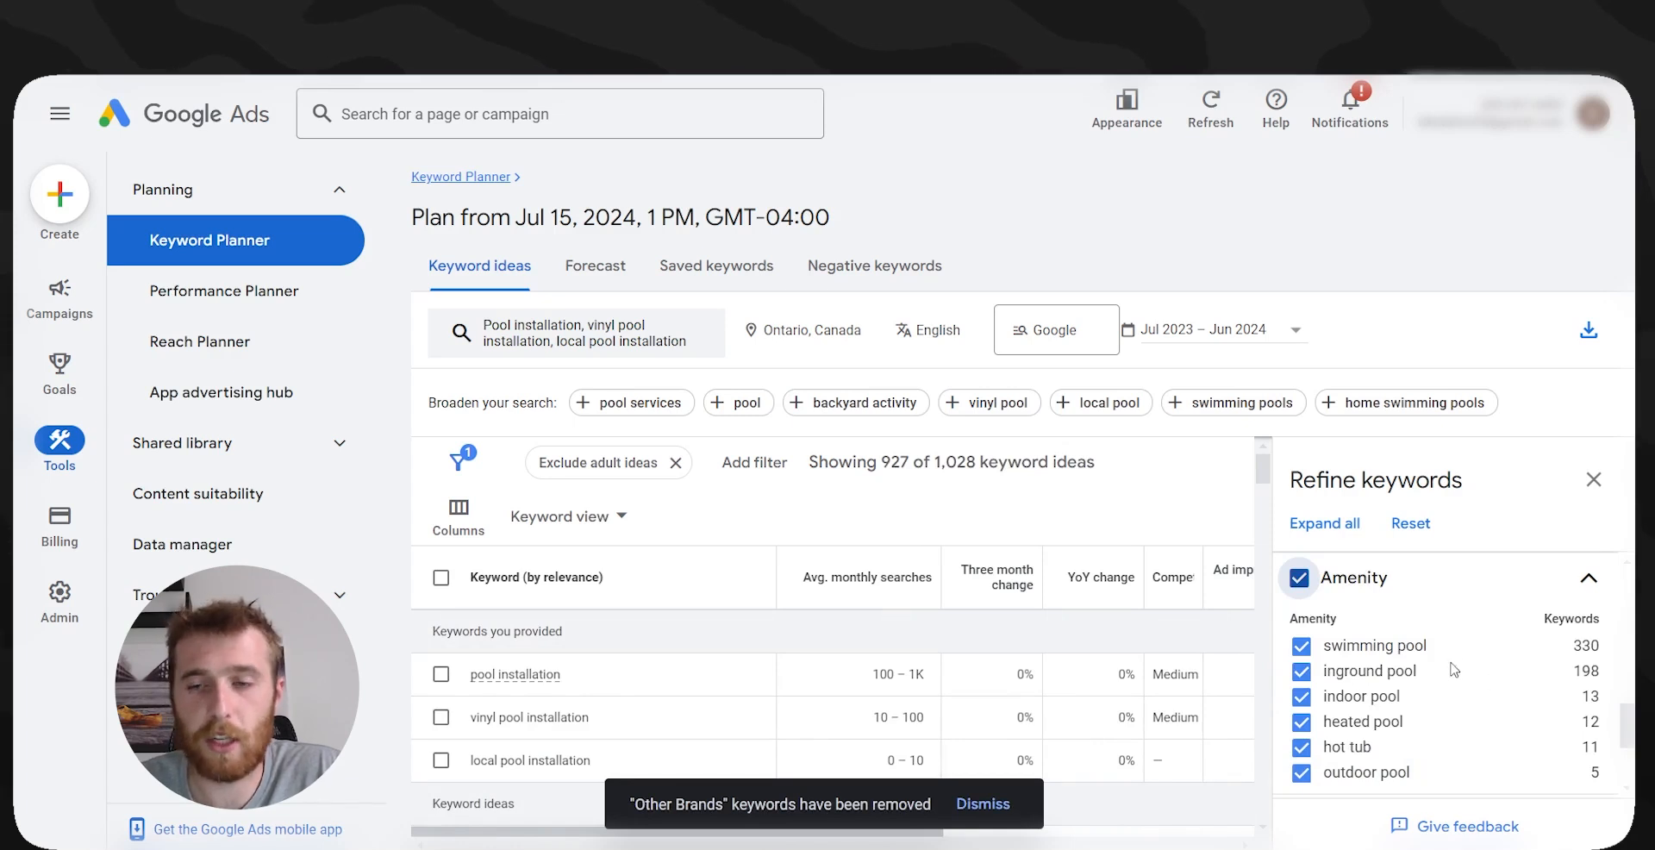
pyautogui.click(1302, 698)
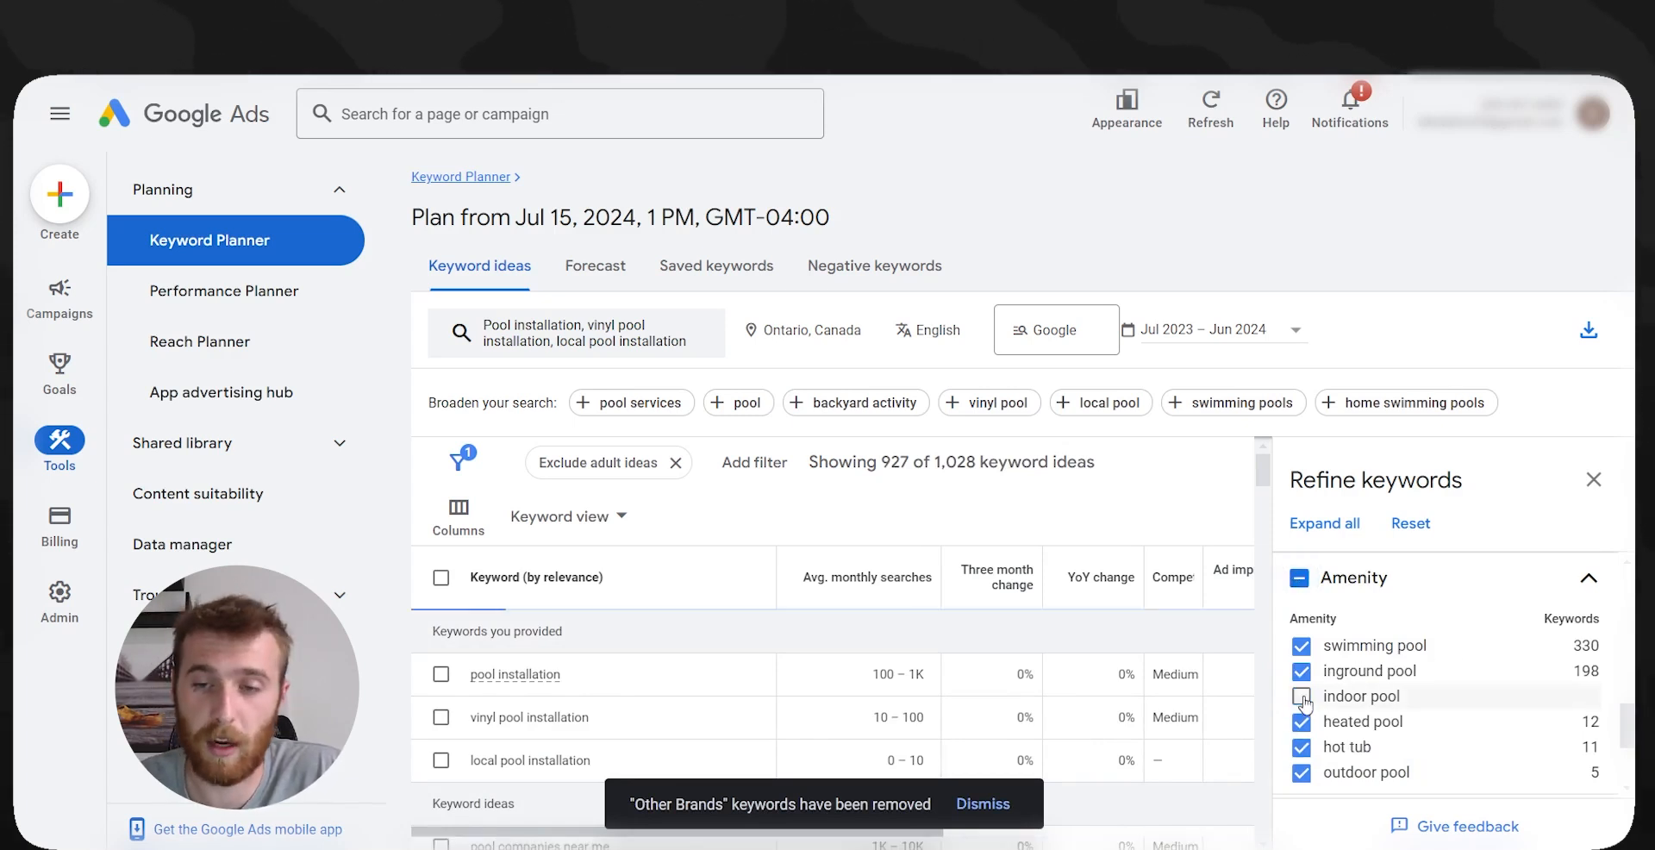
pyautogui.click(1302, 722)
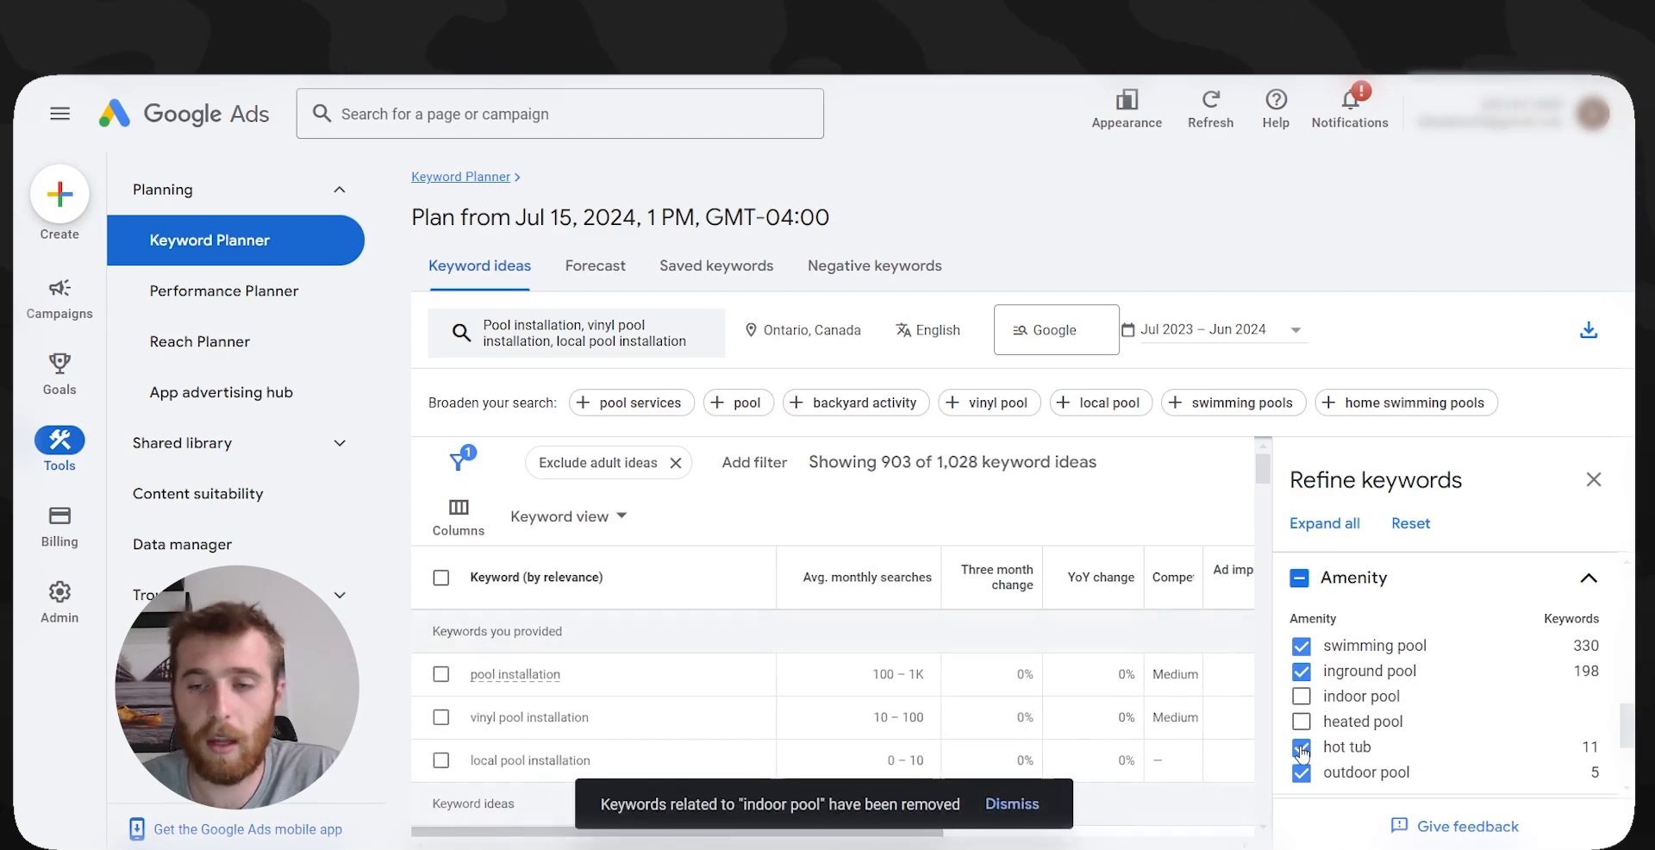
pyautogui.click(1302, 747)
# - Exclude concrete, tile, pavers, glass, sand and Other from the Material refinements, keeping vinyl and fiberglass
pyautogui.scroll(-1, 1364, 726)
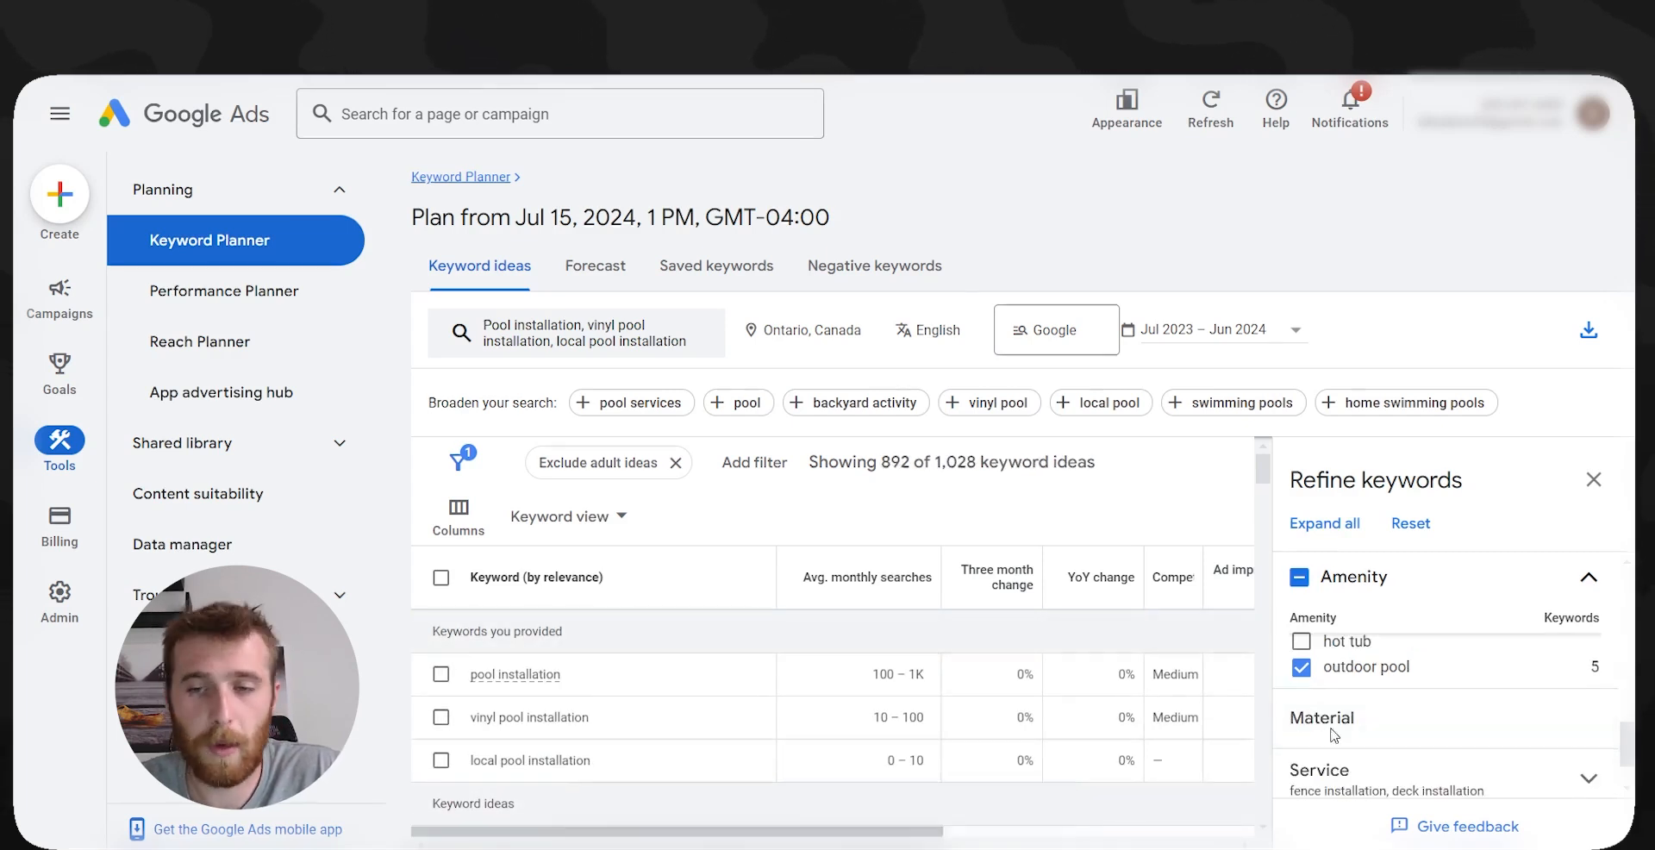
pyautogui.click(1364, 720)
pyautogui.scroll(-1, 1334, 750)
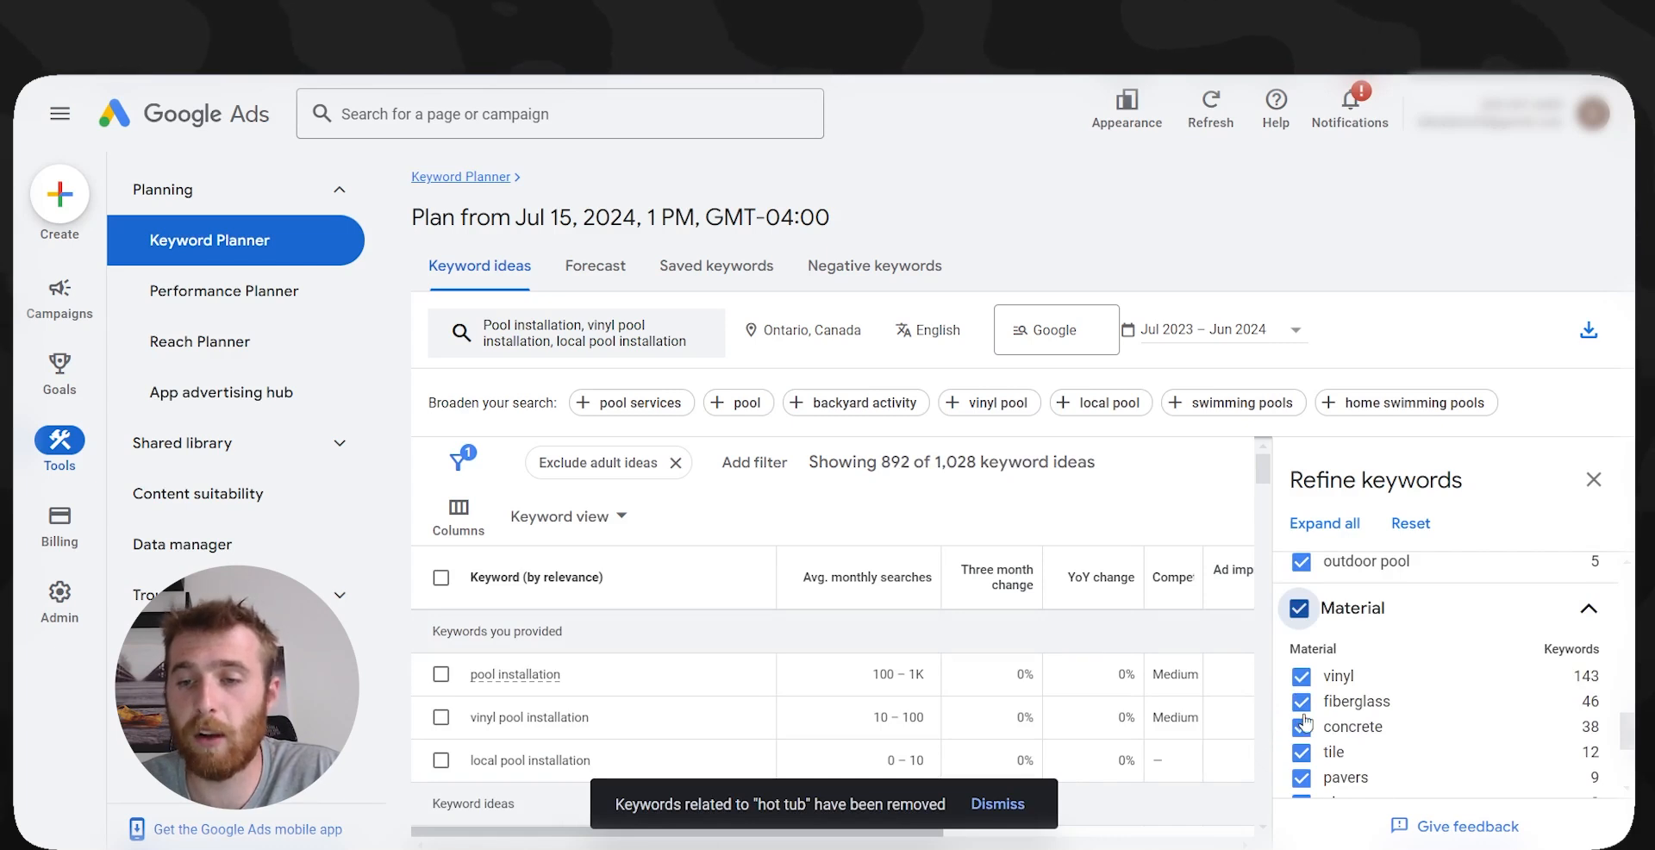
pyautogui.click(1302, 728)
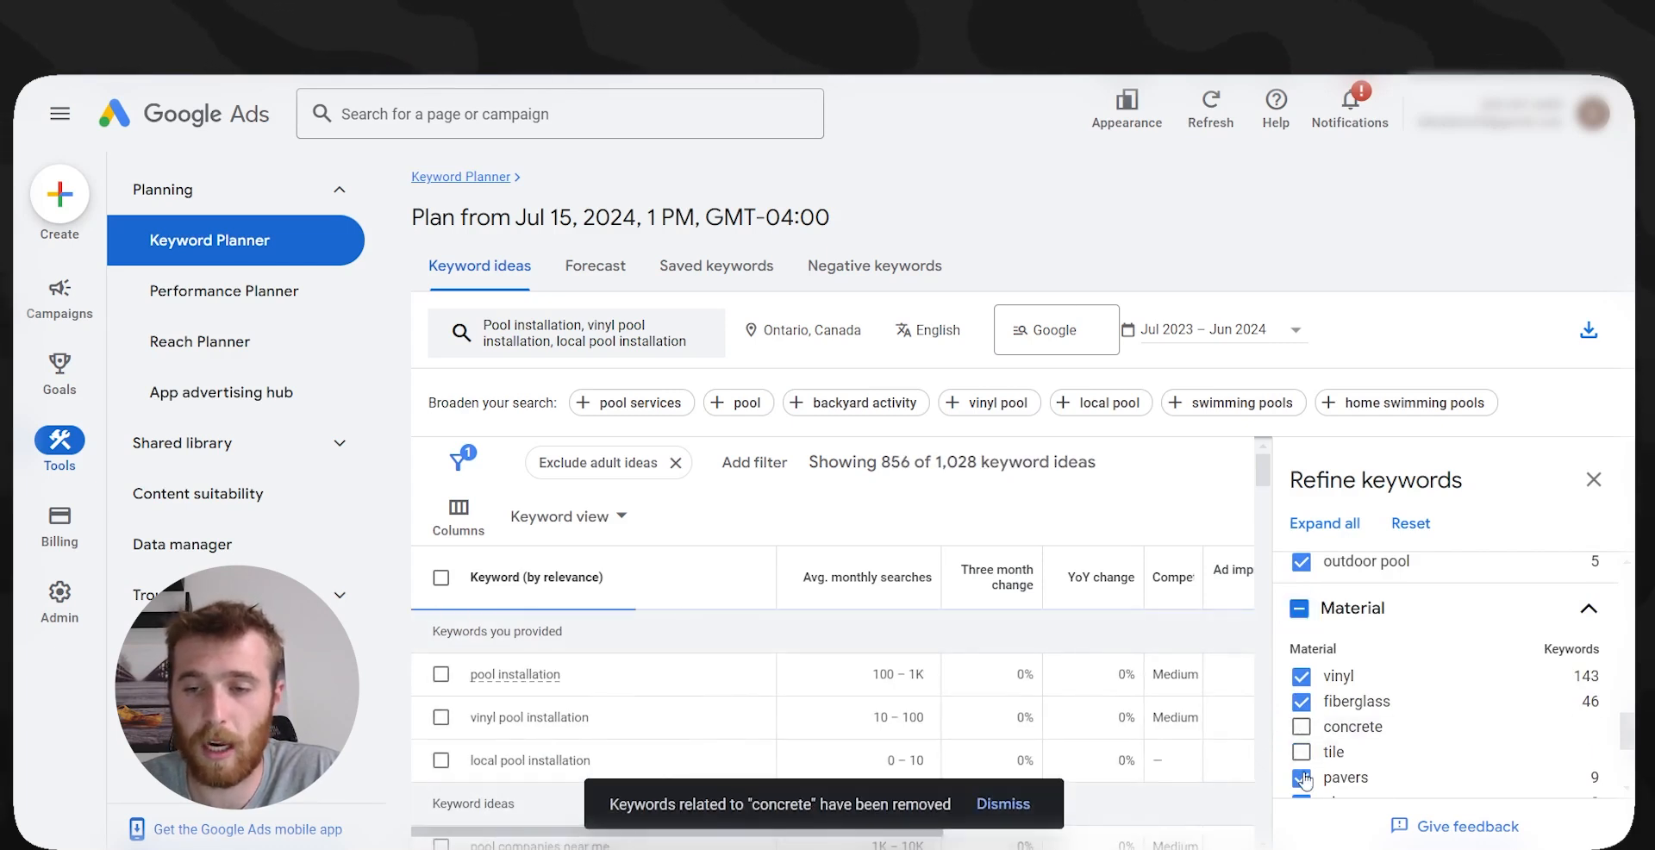
pyautogui.scroll(-1, 1431, 736)
pyautogui.click(1301, 696)
pyautogui.click(1302, 722)
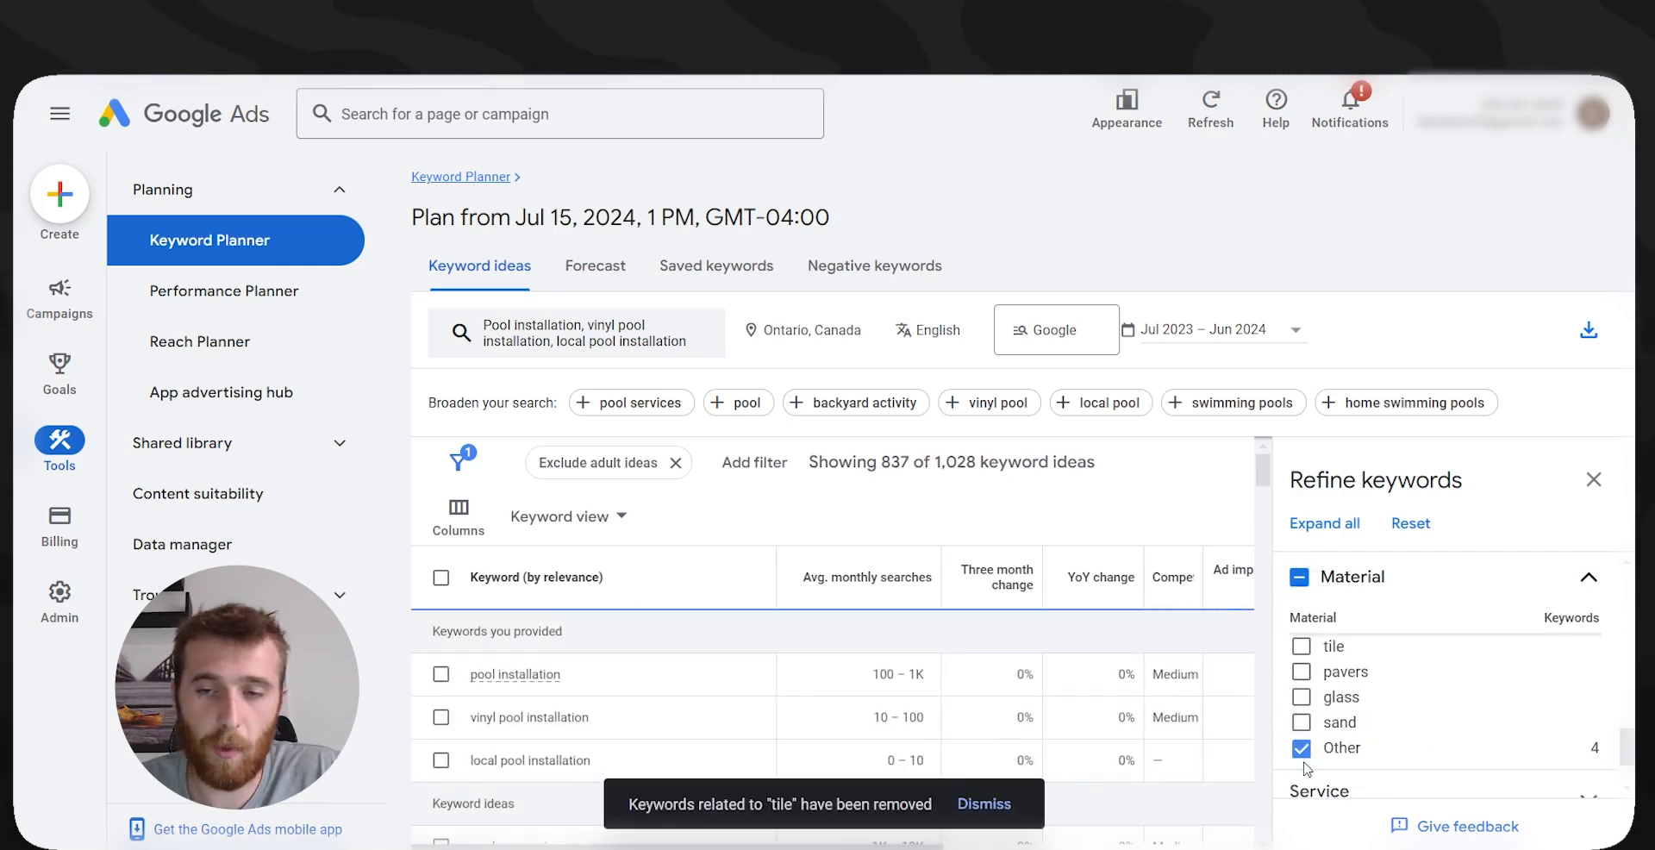
pyautogui.click(1302, 748)
# - Exclude fence installation and deck installation from the Service keyword refinements
pyautogui.scroll(-1, 1377, 719)
pyautogui.click(1377, 719)
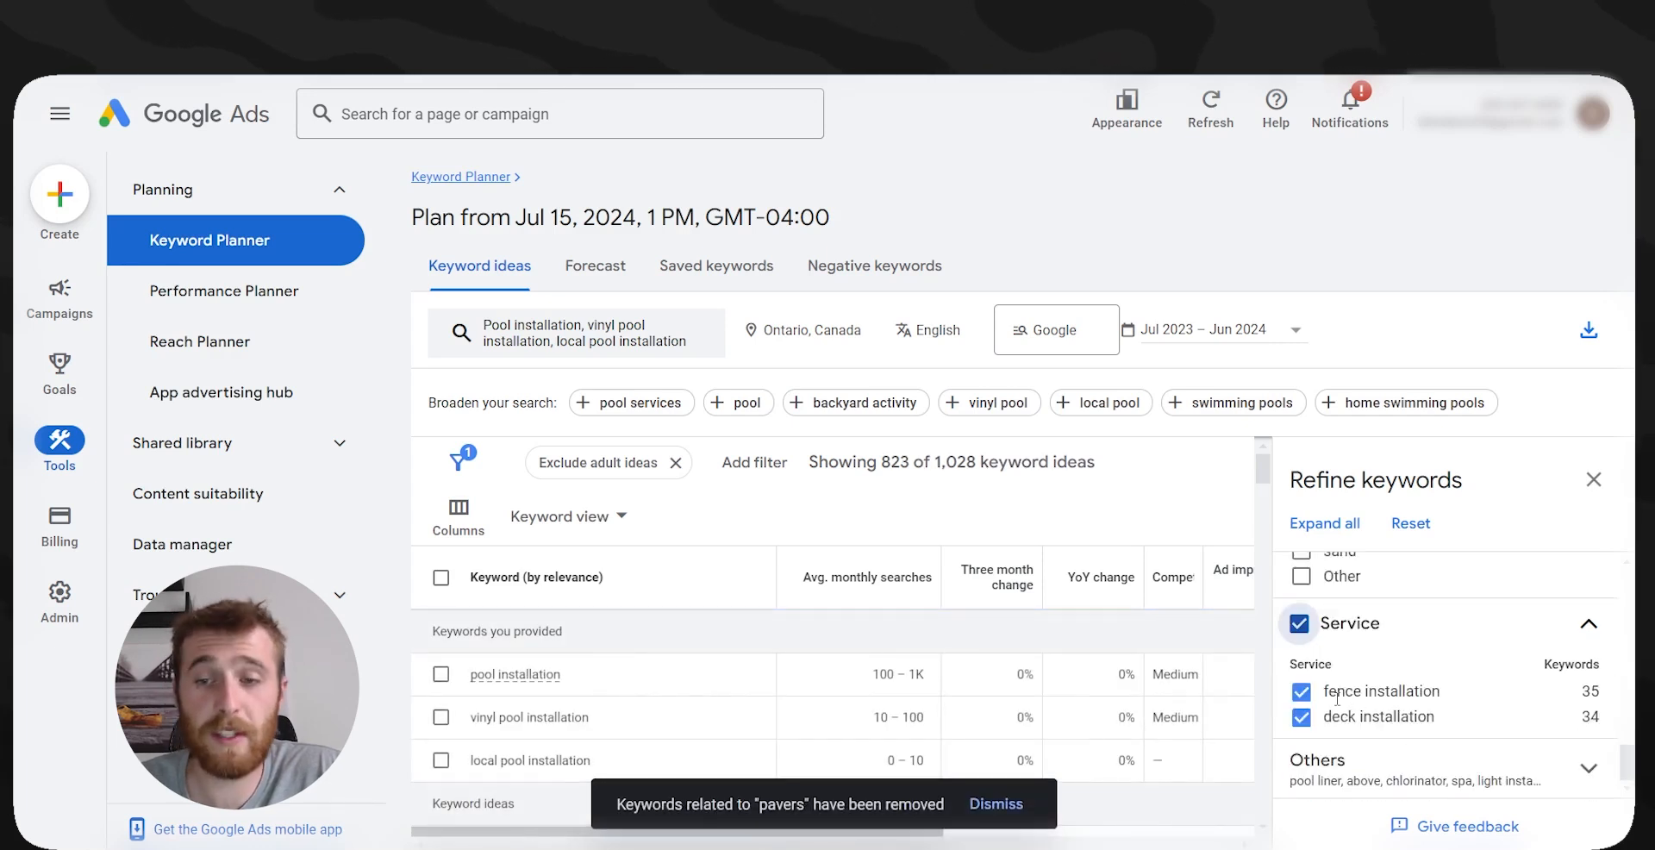
pyautogui.click(1302, 690)
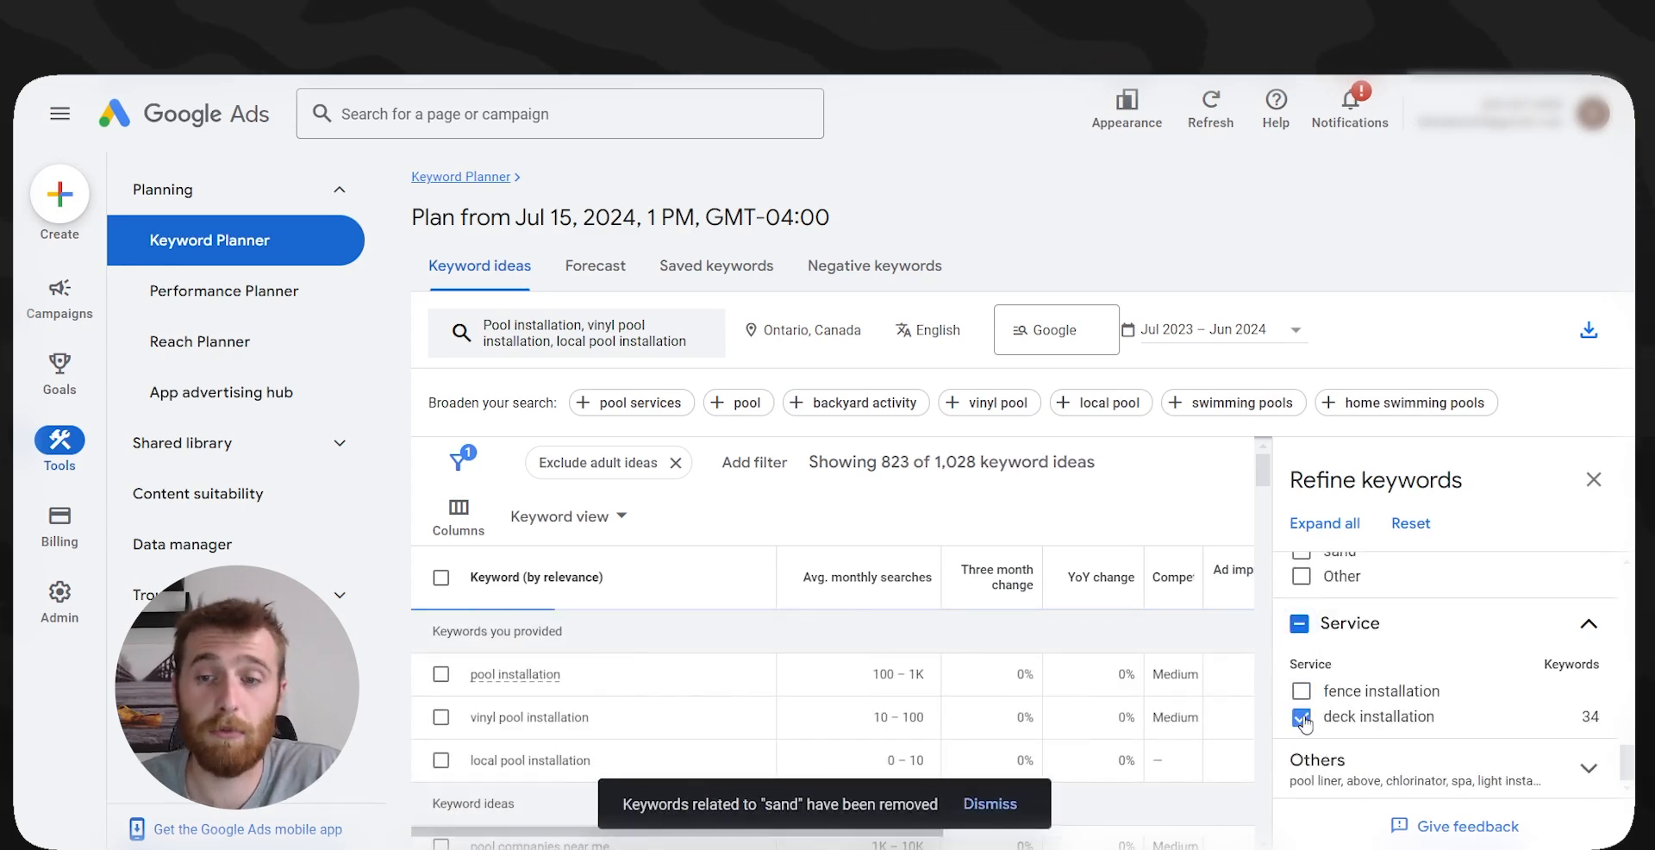
pyautogui.click(1302, 716)
# - Exclude every item in the Others refinements, from pool liner, above, chlorinator and spa through natural pool, plumbing and Other
pyautogui.click(1323, 763)
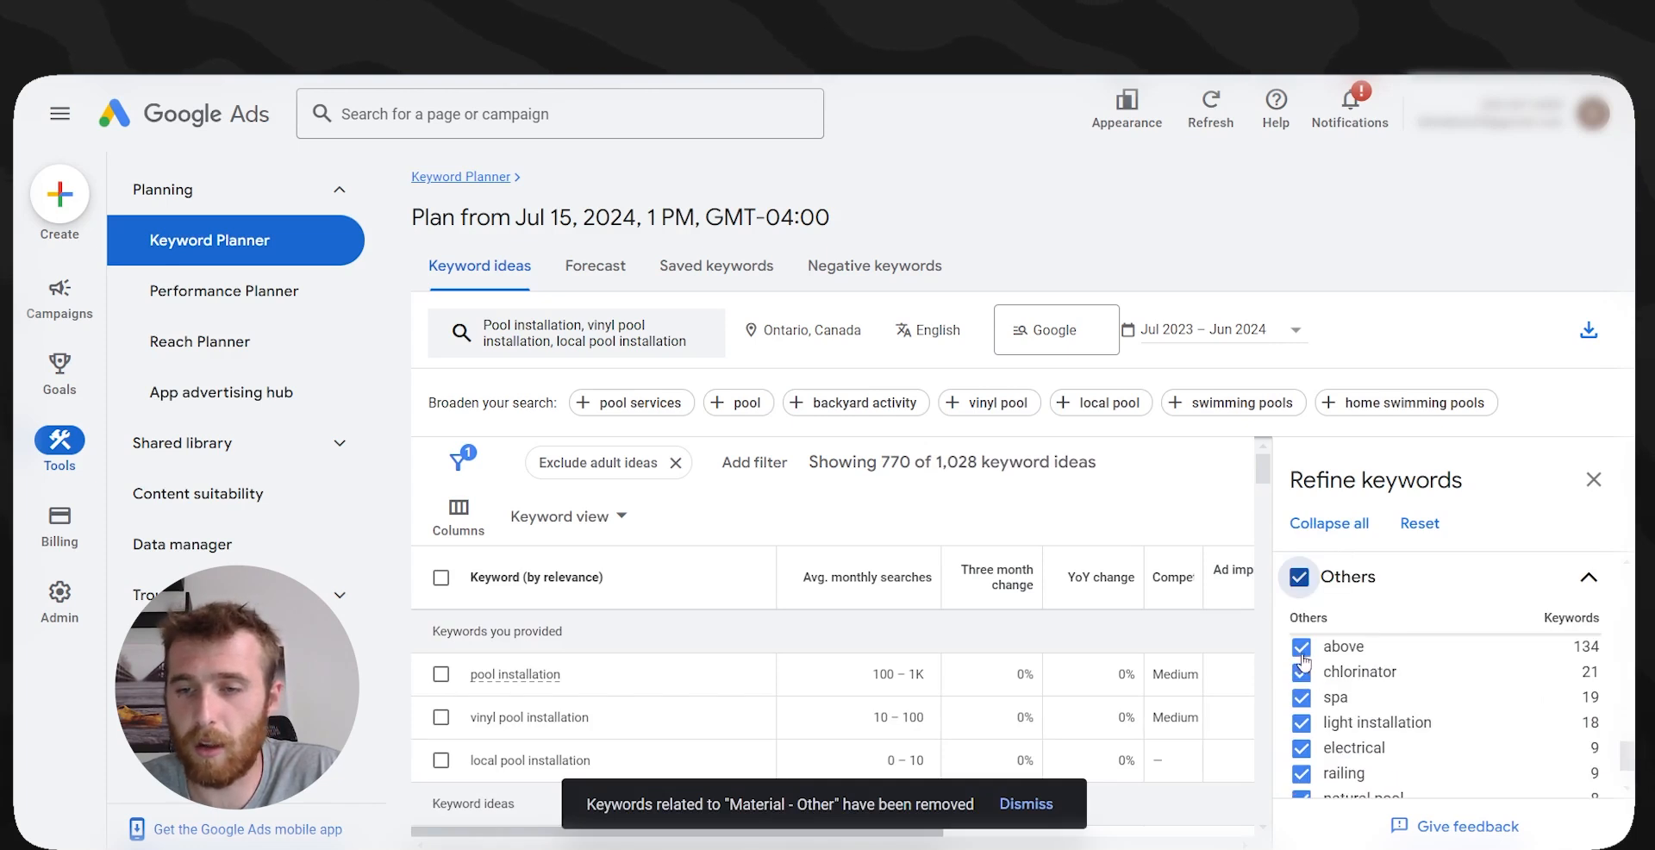
pyautogui.click(1302, 726)
pyautogui.click(1302, 751)
pyautogui.click(1301, 777)
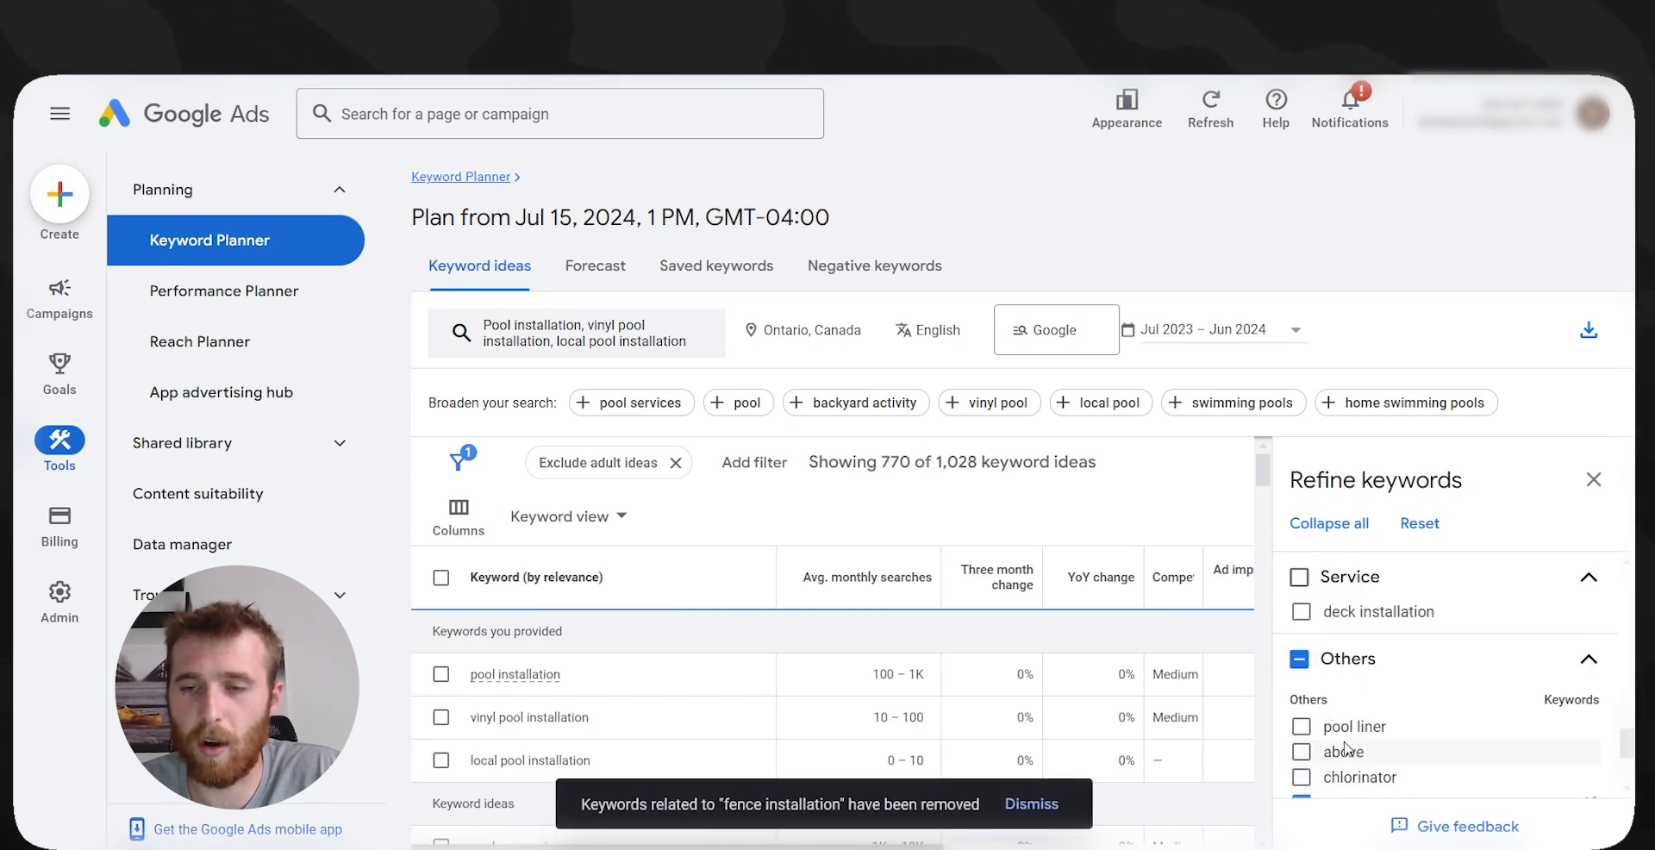
pyautogui.click(1302, 722)
pyautogui.click(1301, 747)
pyautogui.click(1301, 773)
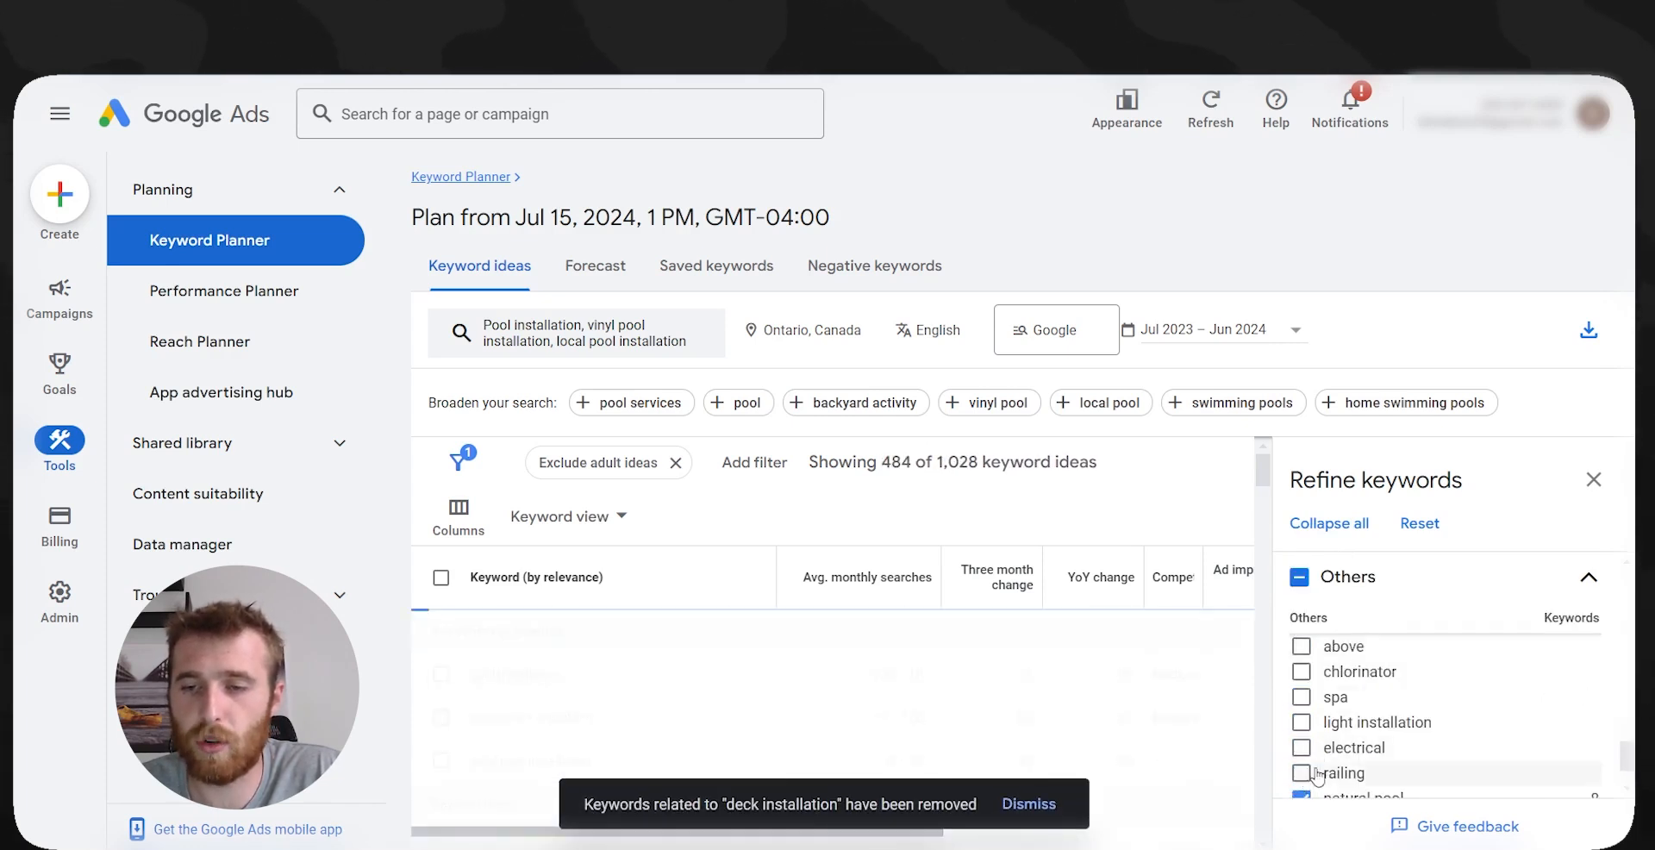
pyautogui.click(1301, 727)
pyautogui.click(1301, 751)
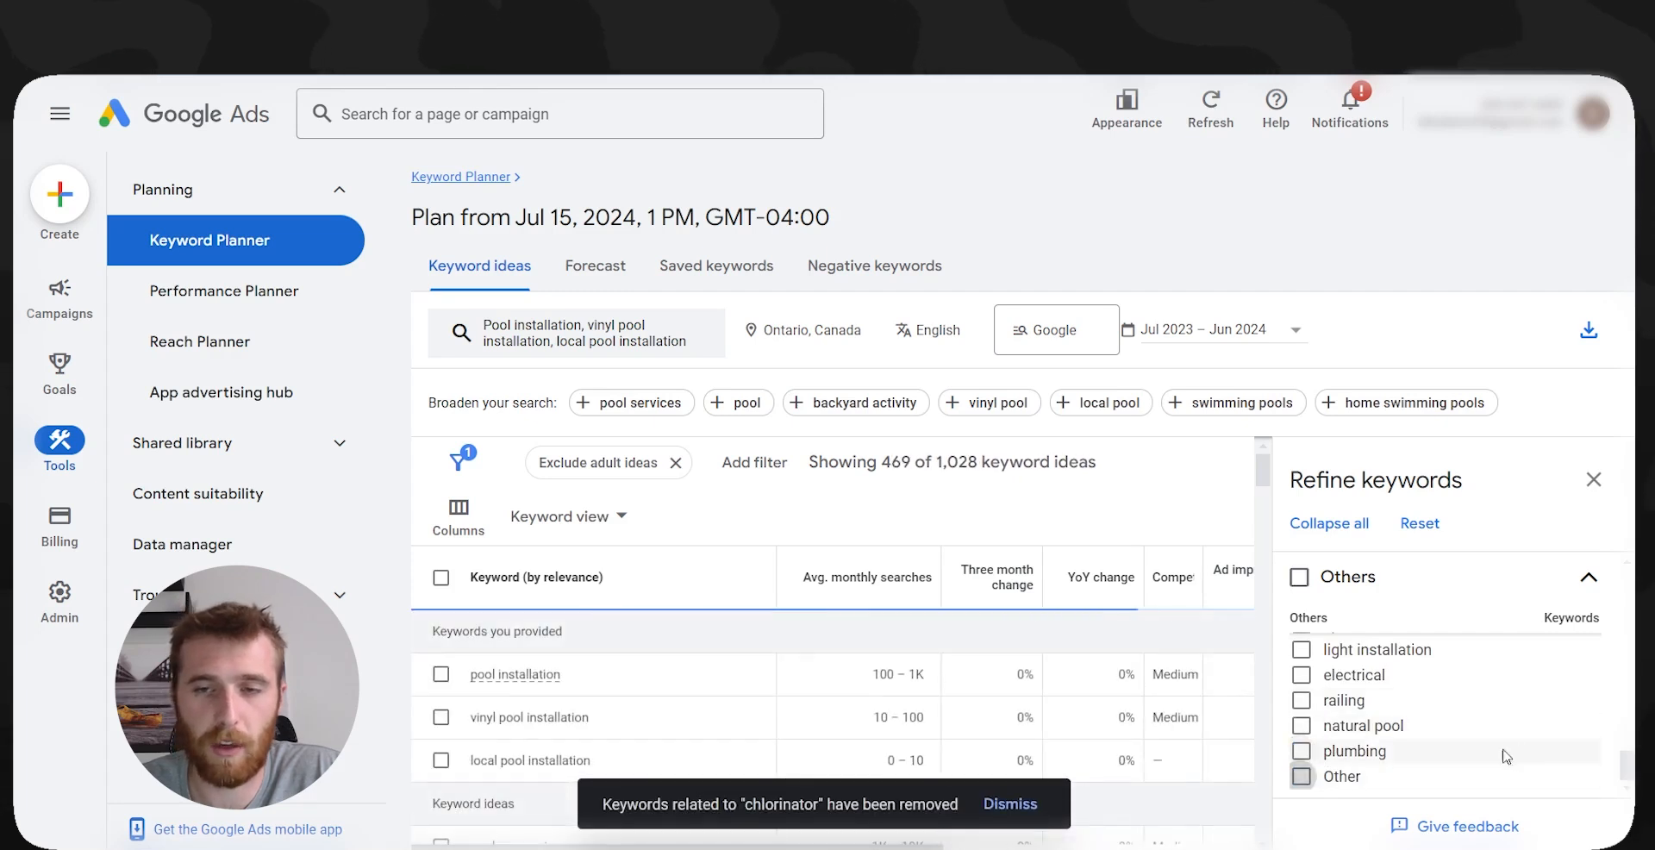
pyautogui.click(1301, 776)
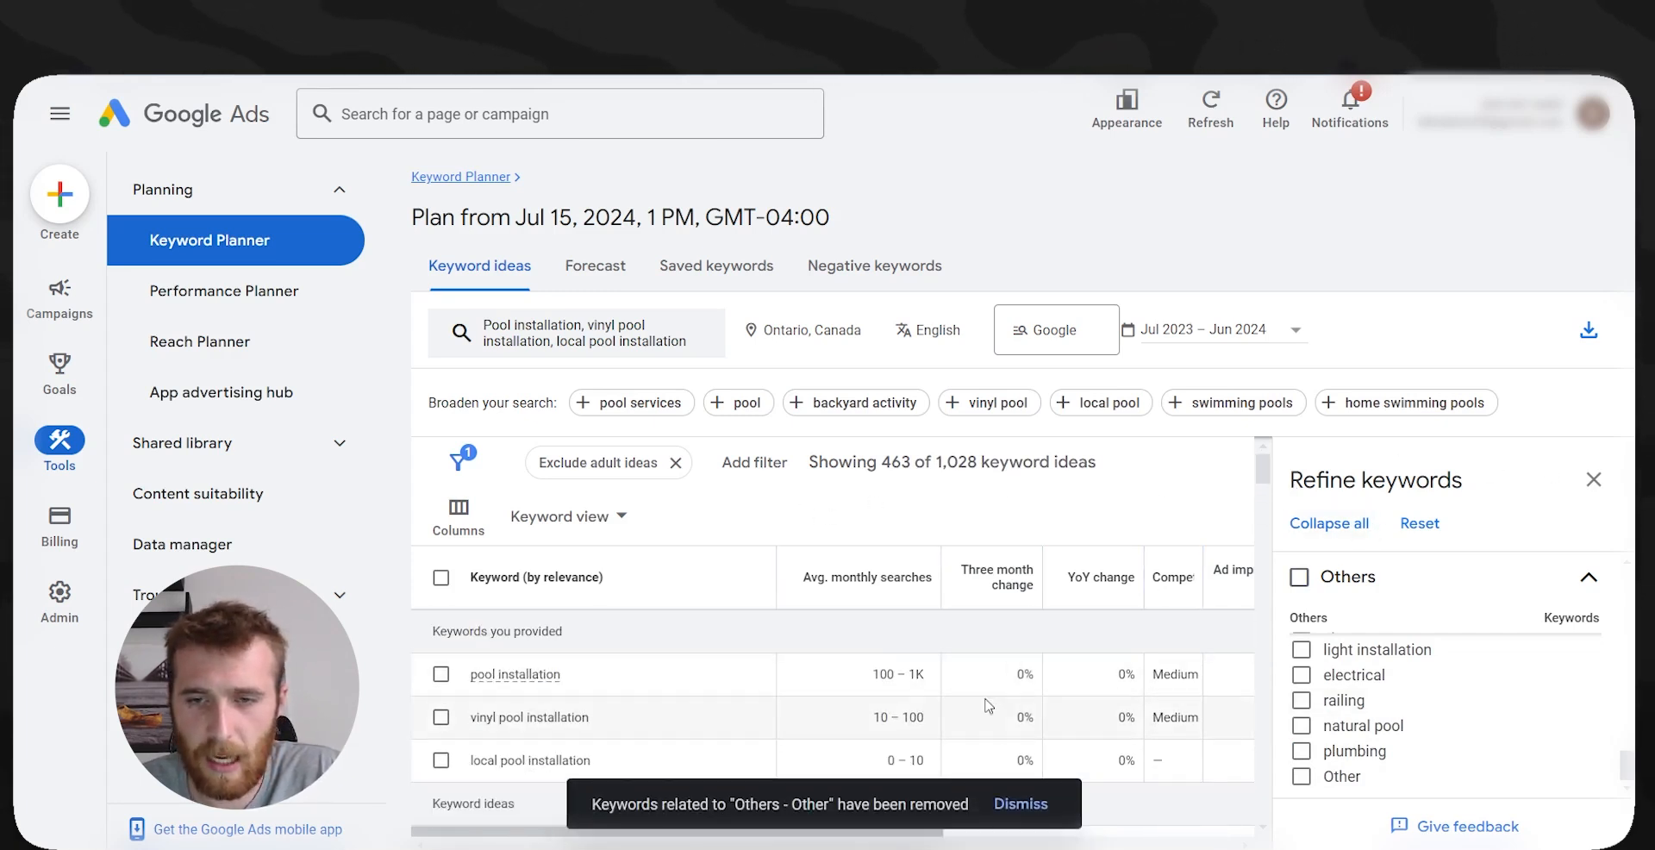
pyautogui.click(1019, 805)
# - Set the keyword ideas table to show 500 rows per page
pyautogui.click(888, 748)
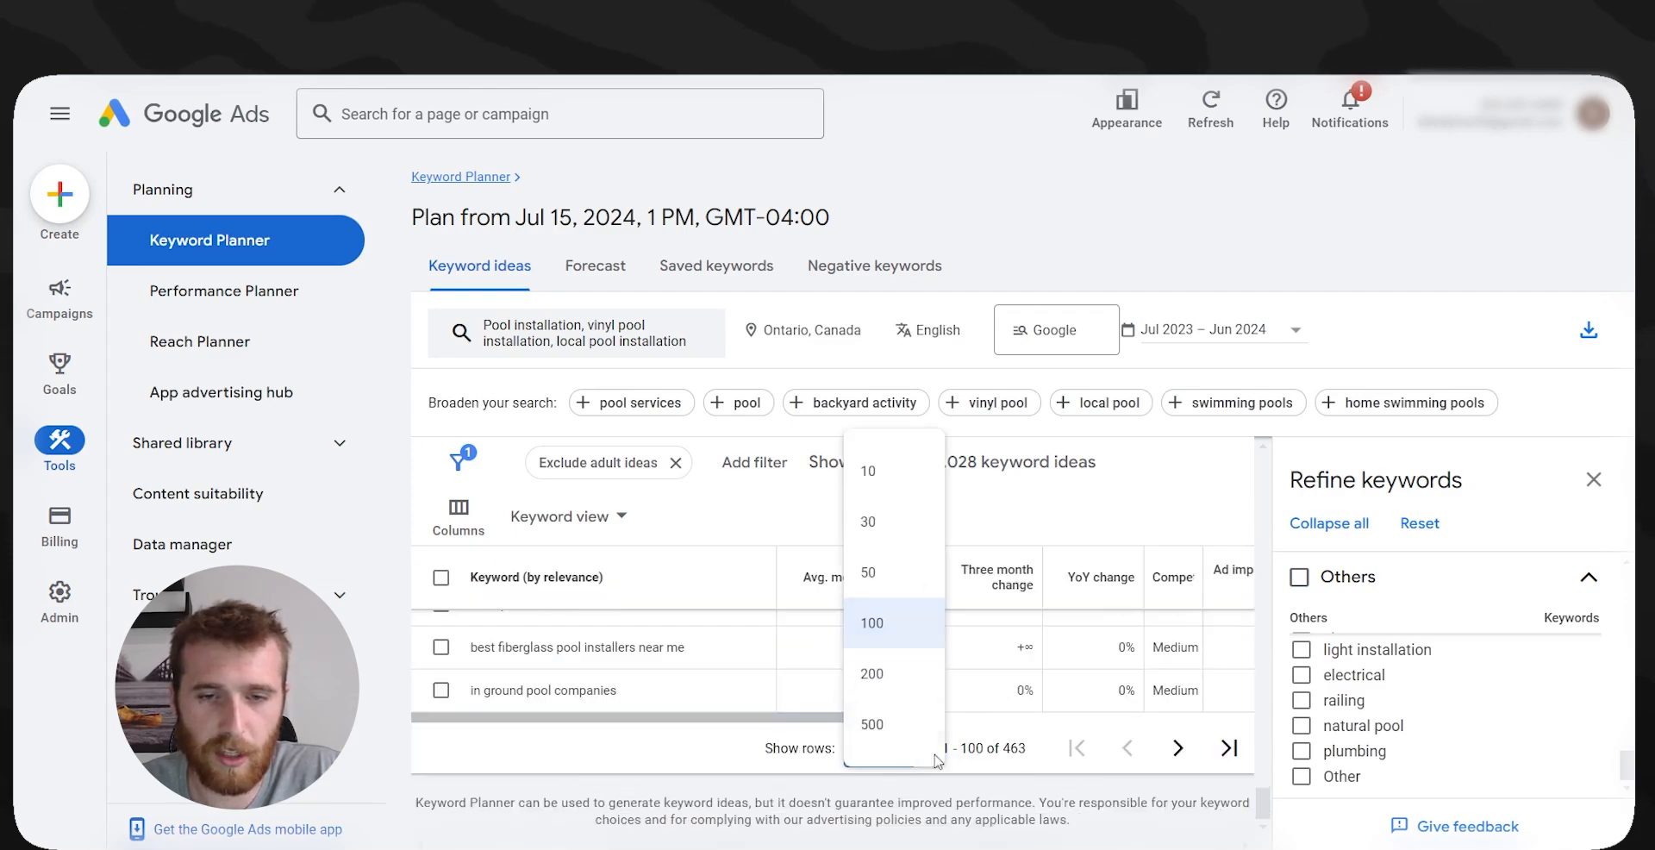
pyautogui.click(816, 742)
pyautogui.click(855, 763)
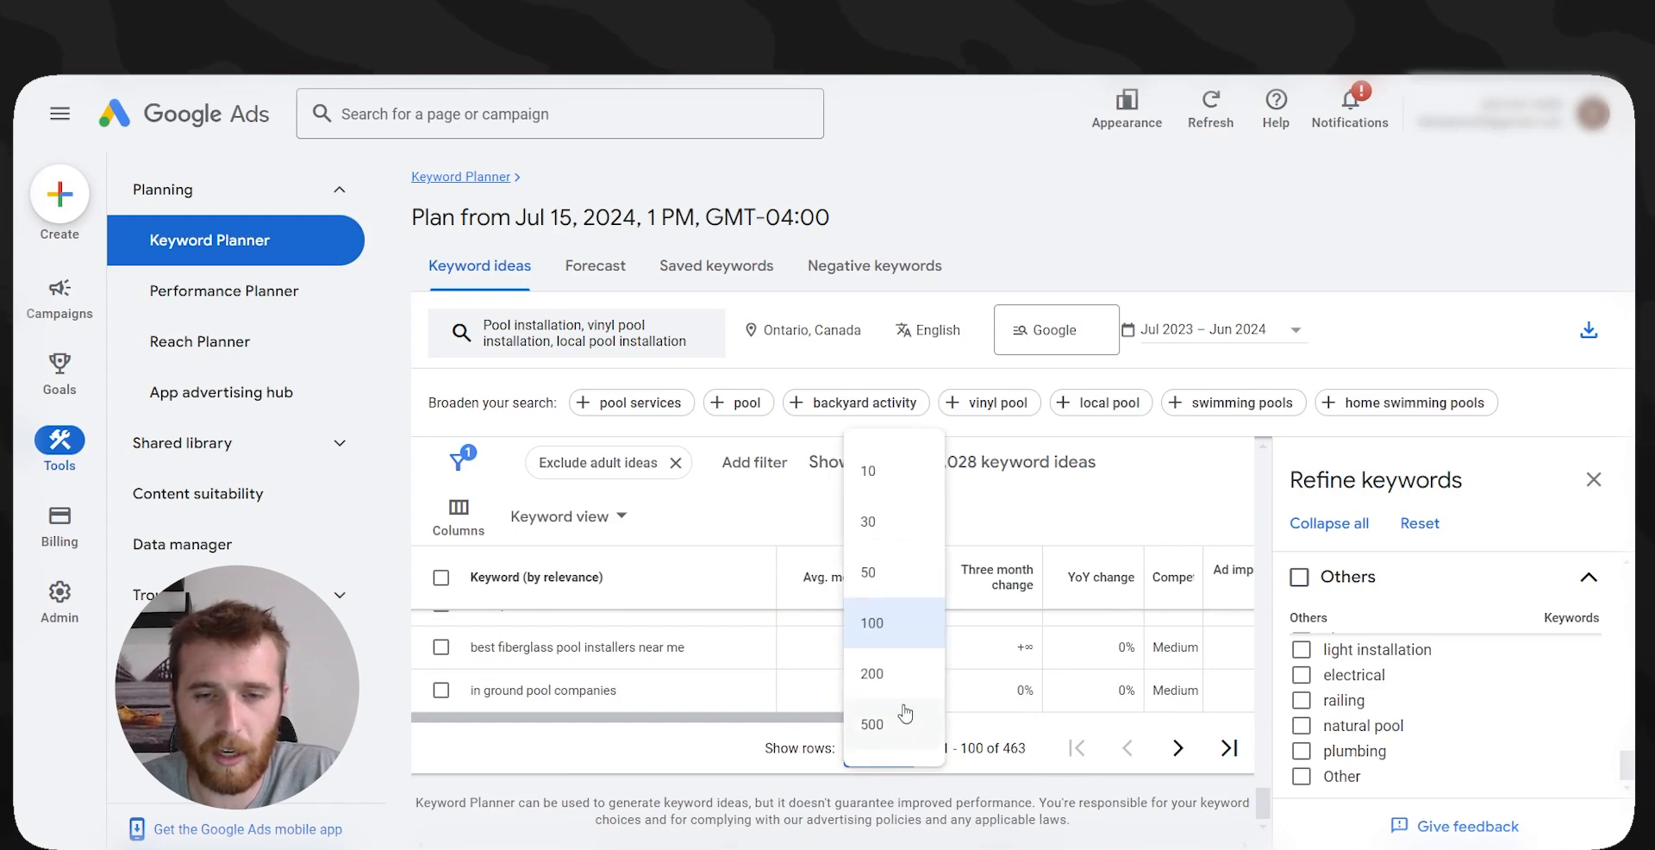
pyautogui.click(900, 726)
pyautogui.scroll(5, 869, 719)
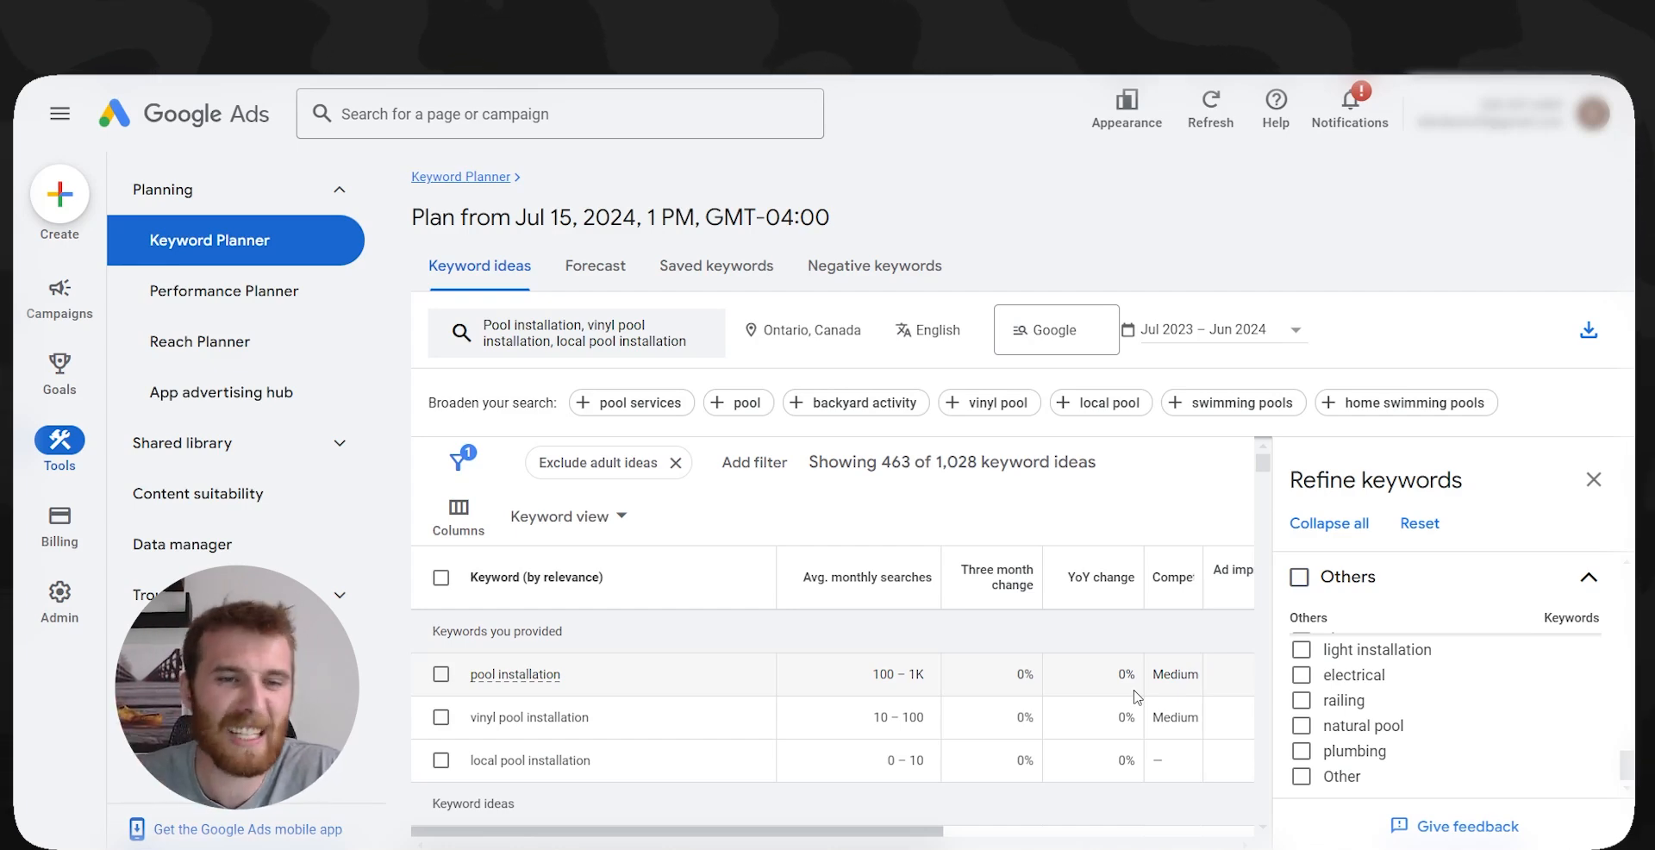
# - Look over the available filter types and the Keyword filter's condition and match options without applying a filter
pyautogui.click(755, 462)
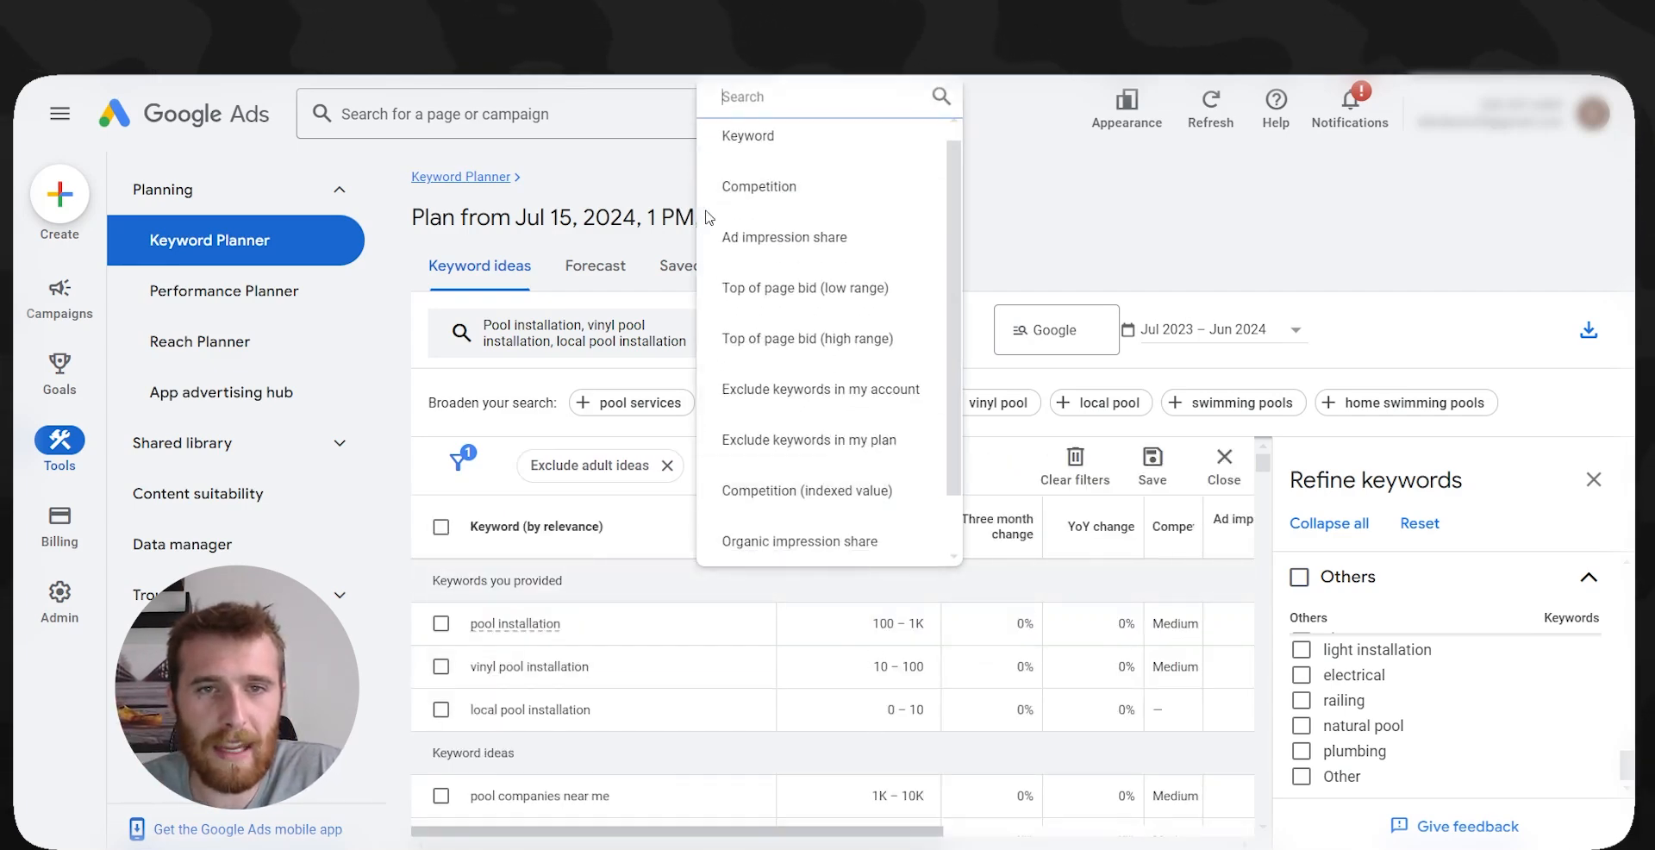
pyautogui.click(840, 159)
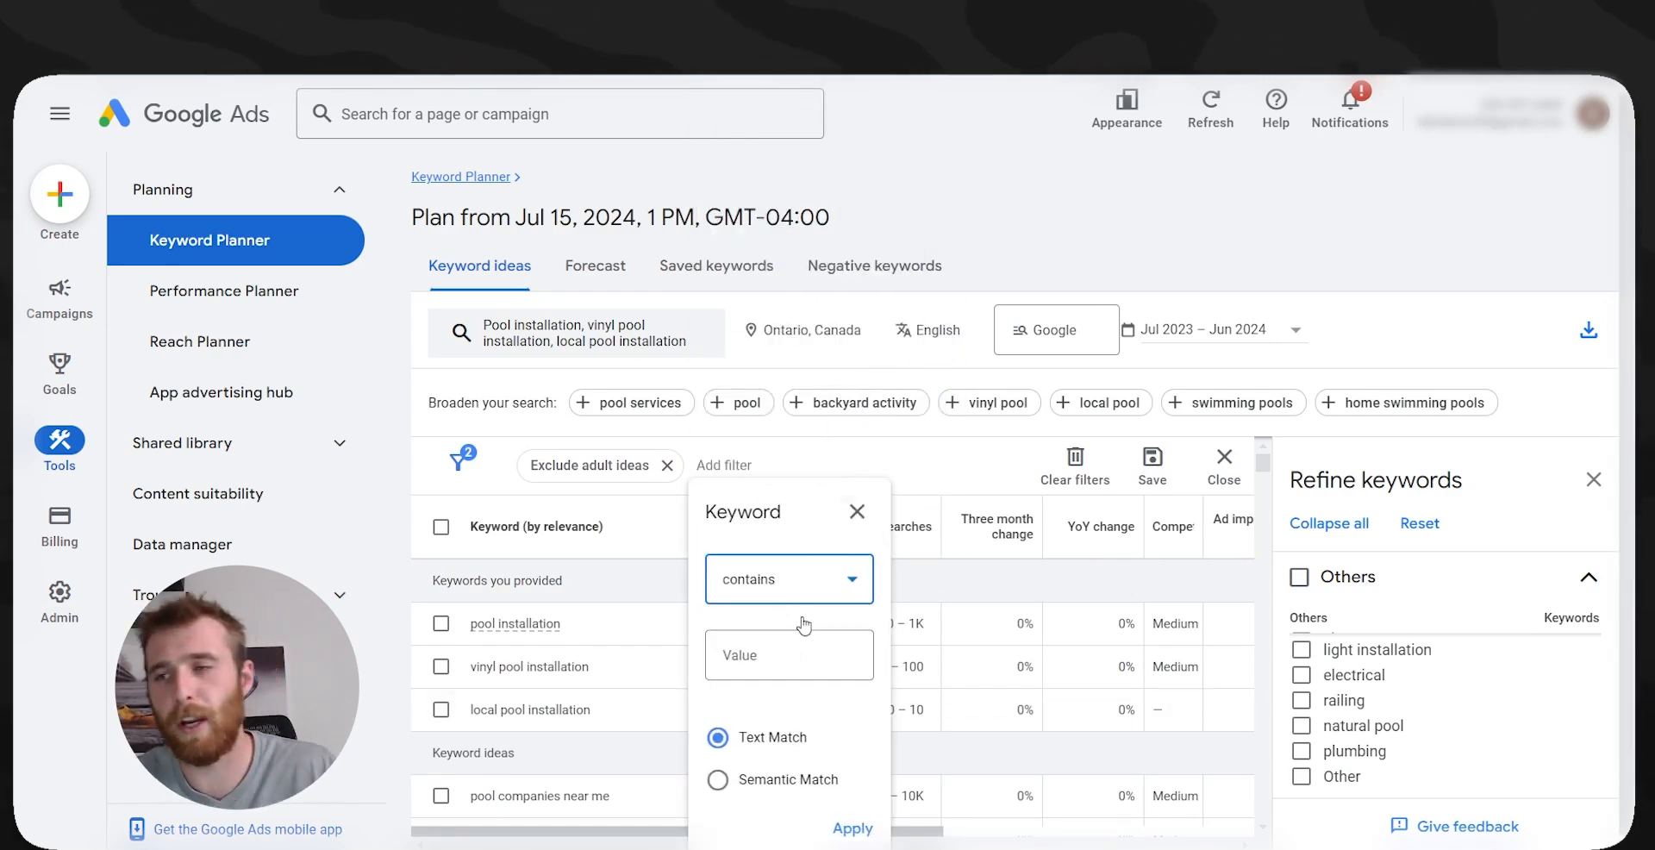
pyautogui.click(856, 515)
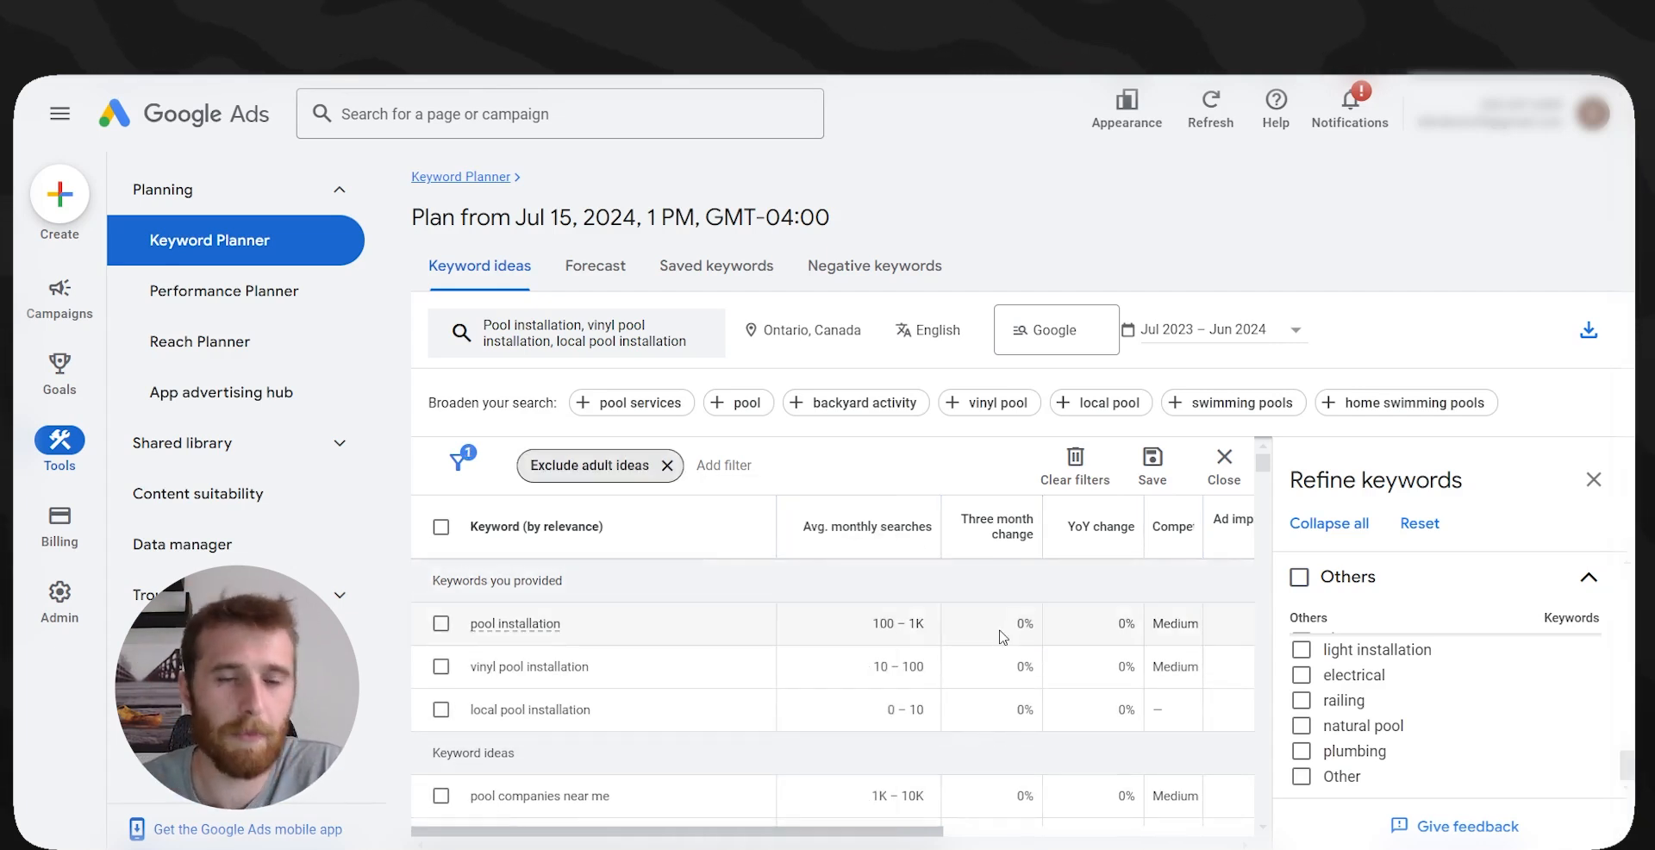
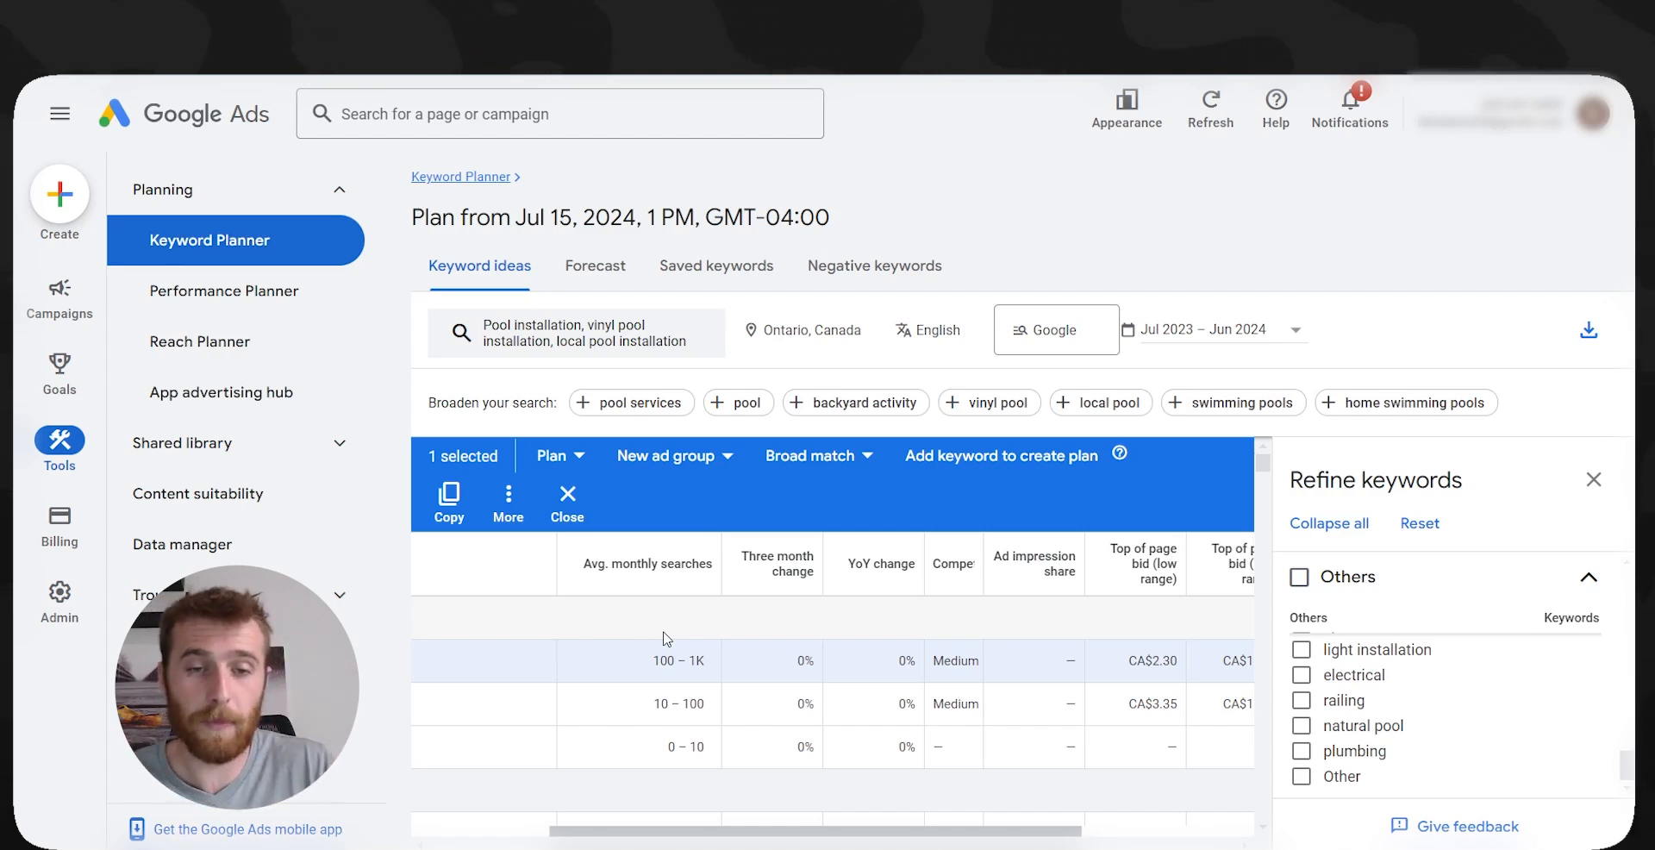
# - Examine the monthly searches, trend, competition, impression share and top of page bid columns for the provided keywords
pyautogui.moveTo(690, 831); pyautogui.dragTo(609, 841)
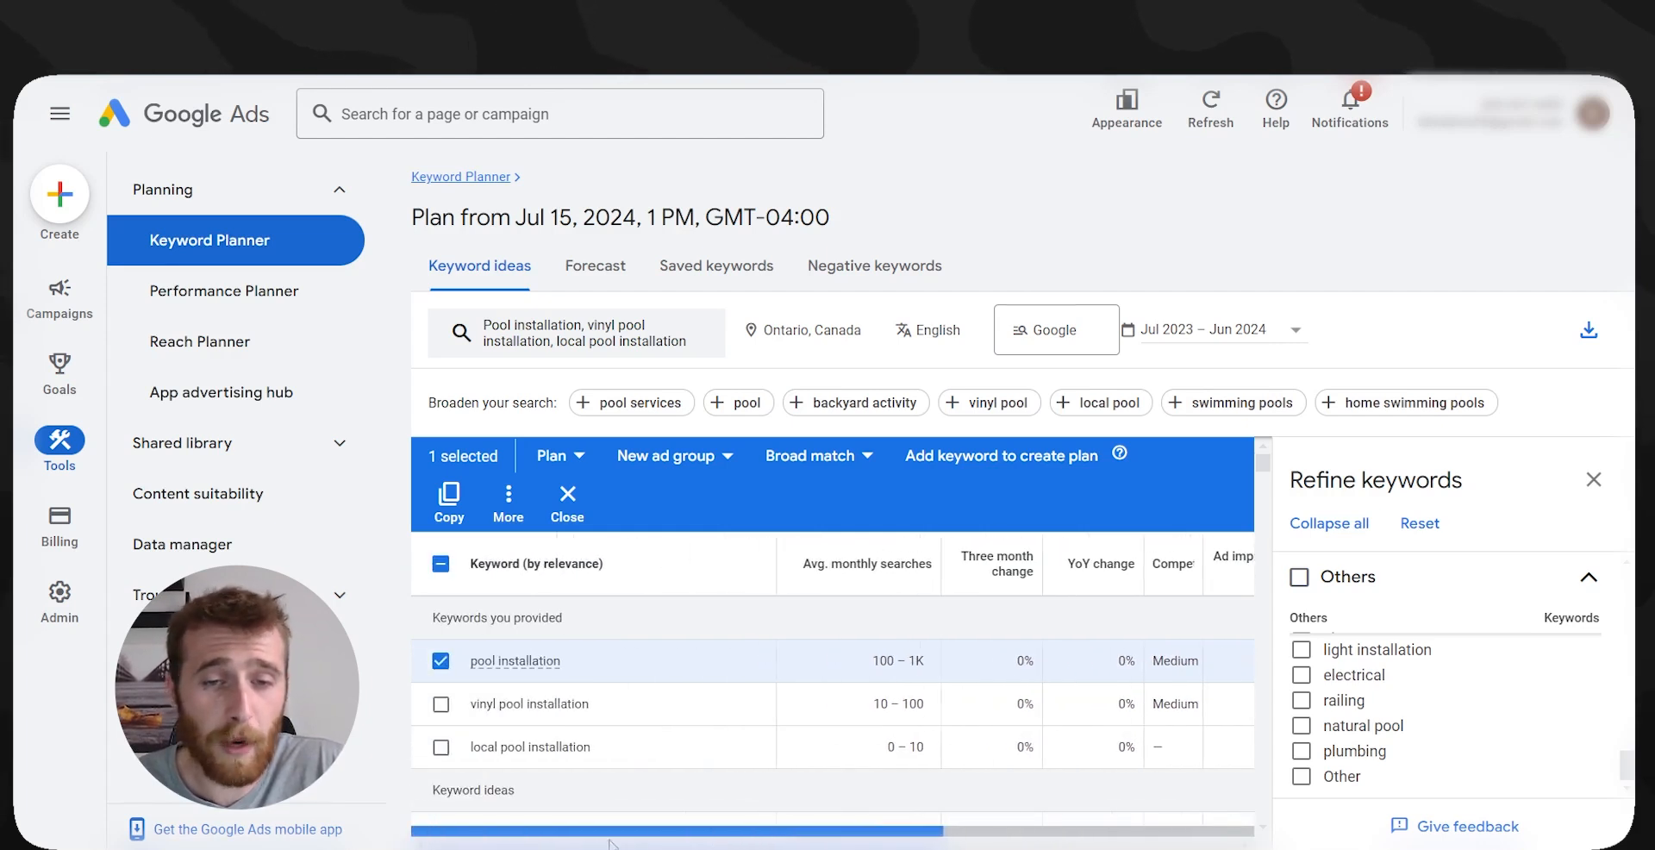
pyautogui.hscroll(3, 609, 841)
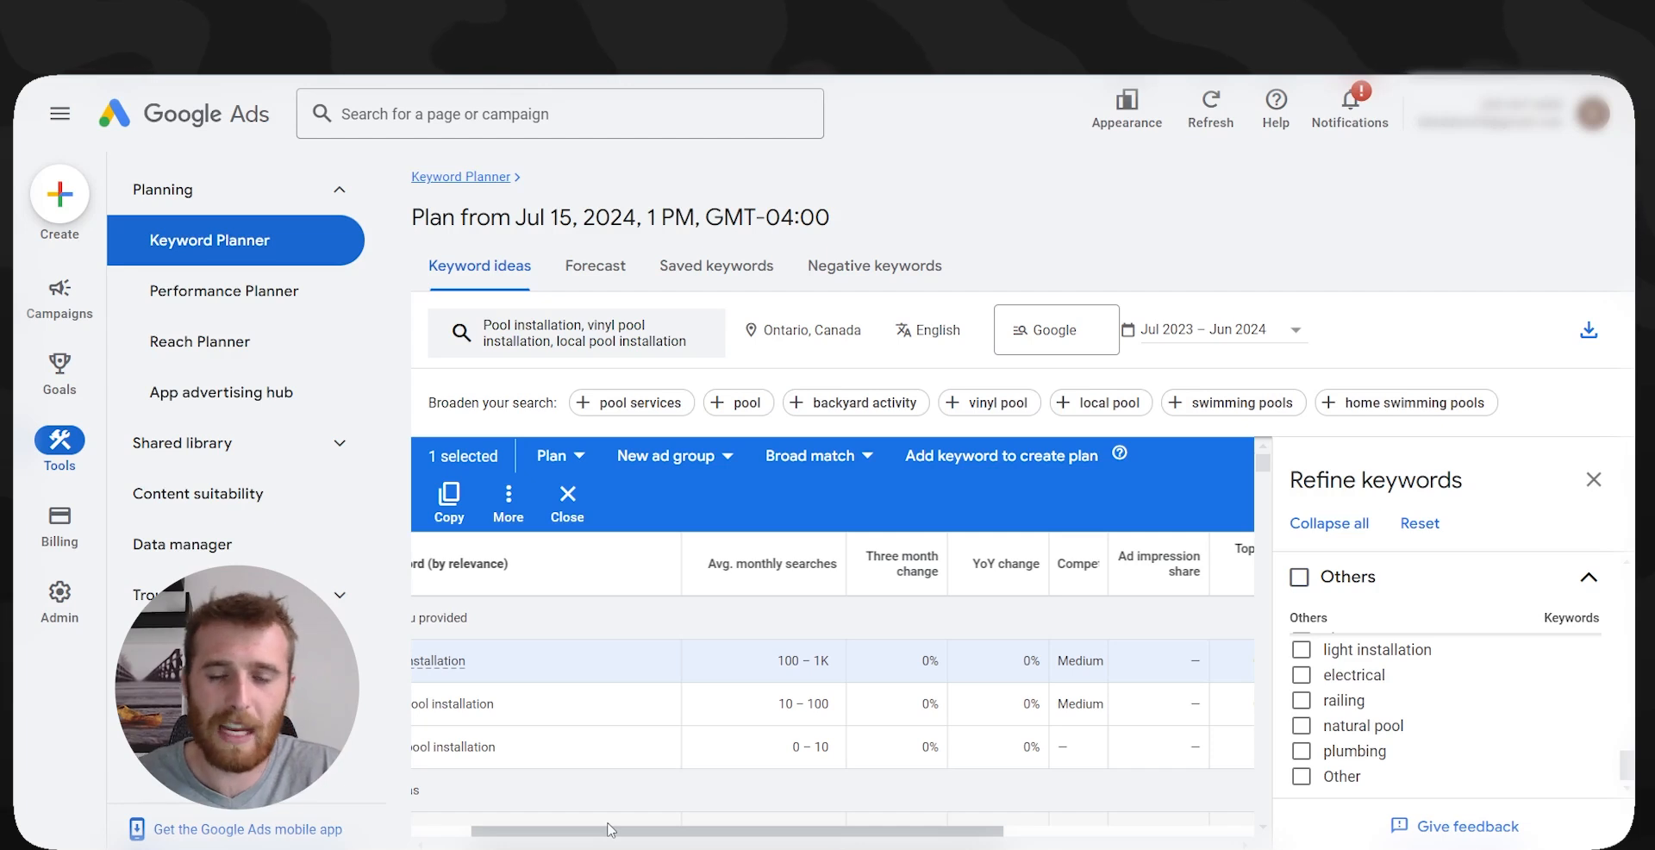
pyautogui.moveTo(922, 569)
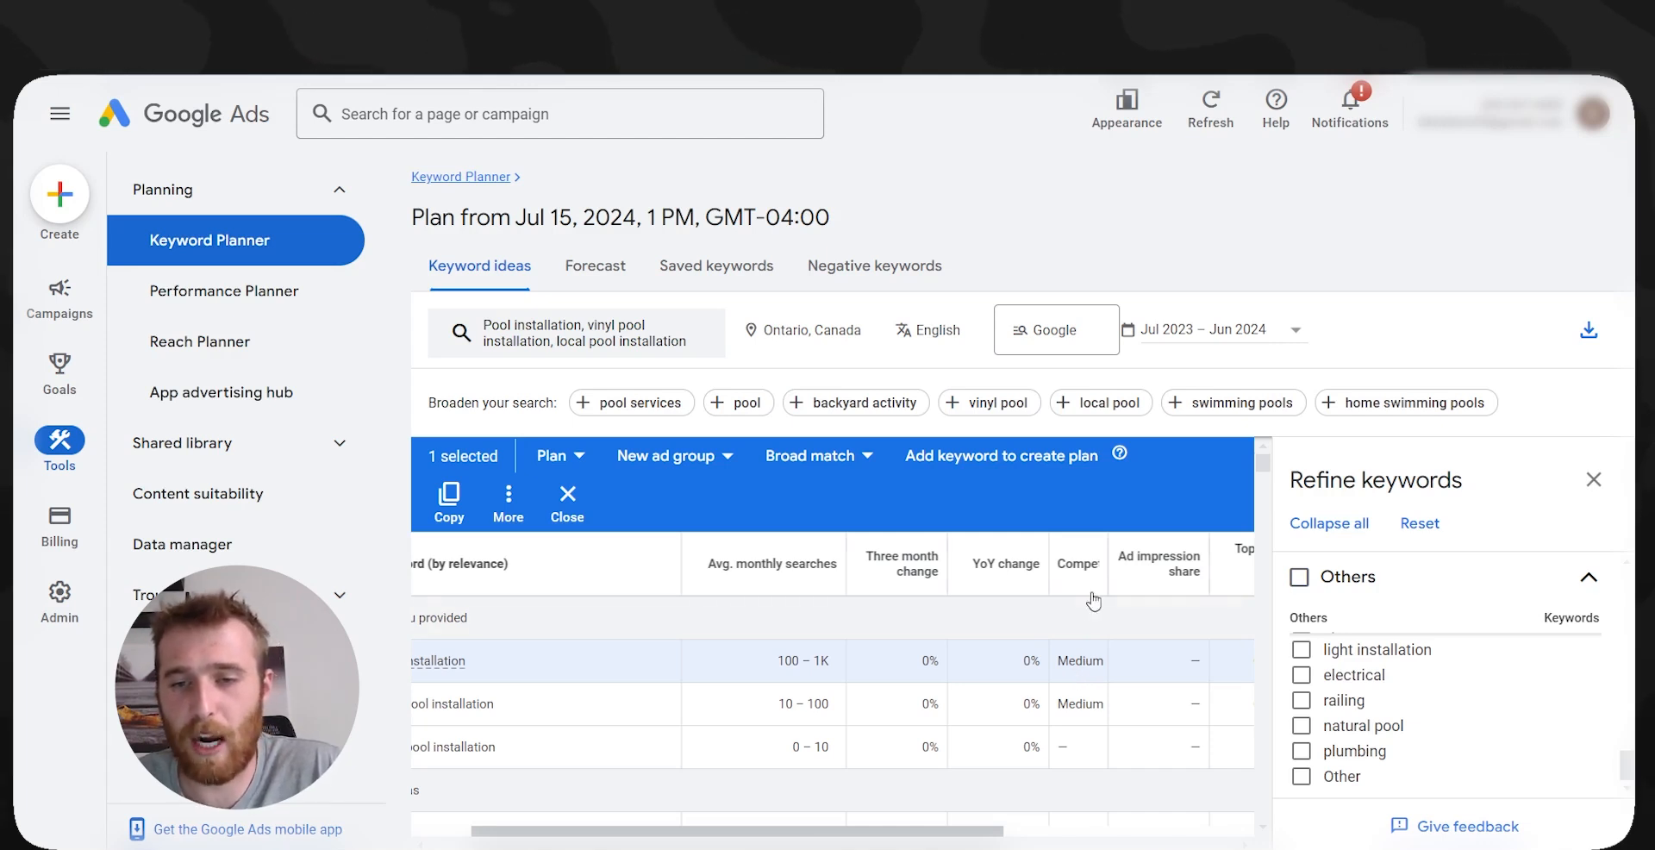
pyautogui.moveTo(941, 836); pyautogui.dragTo(1063, 834)
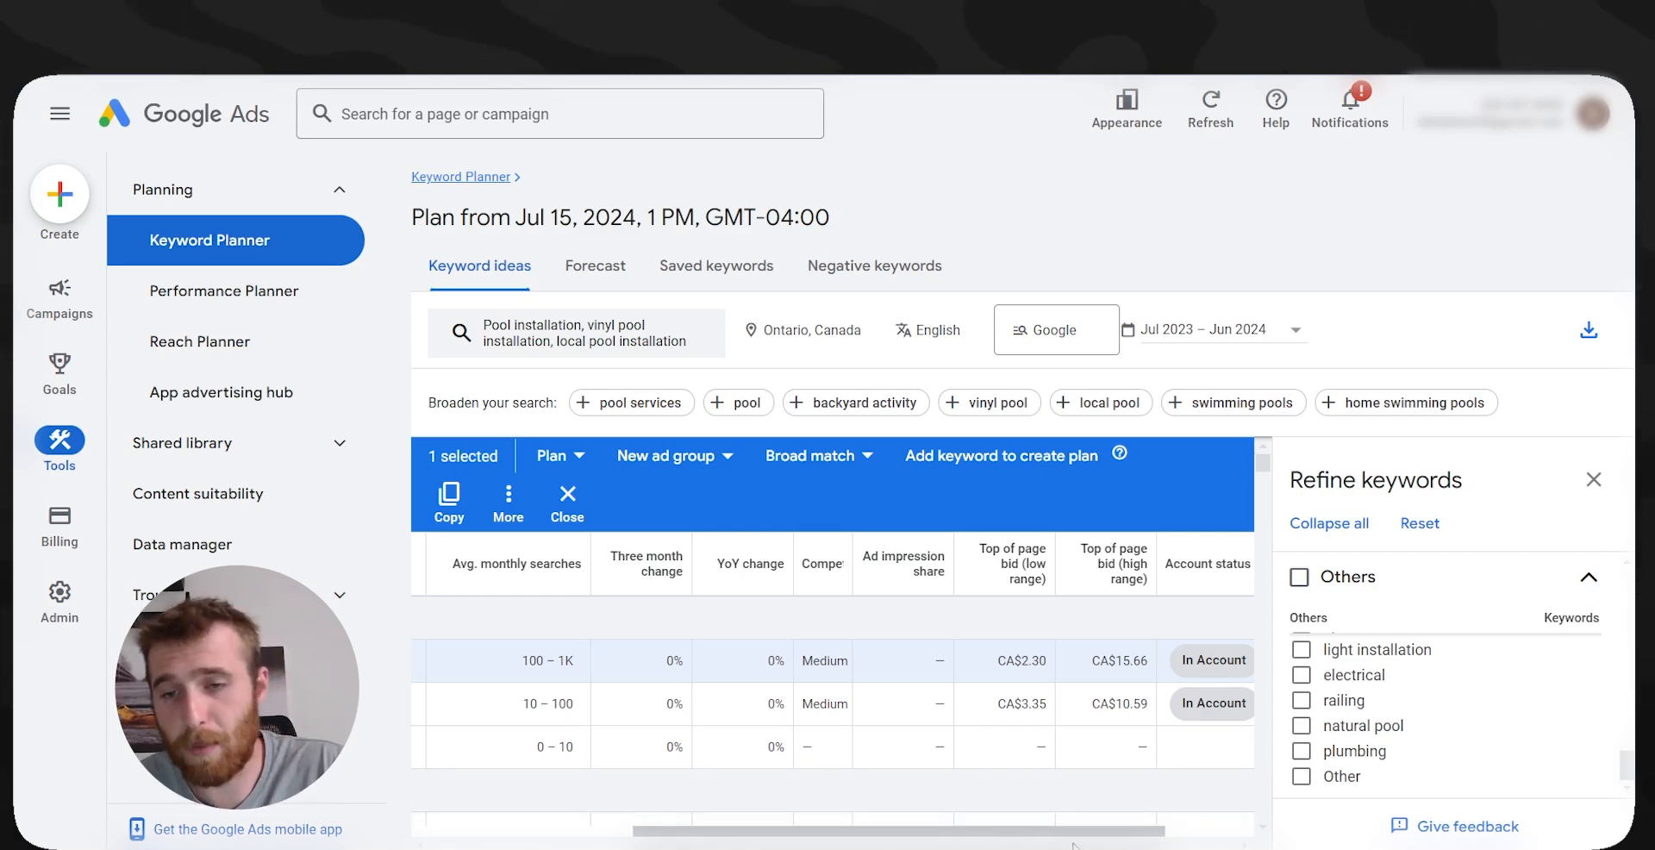
pyautogui.moveTo(1047, 834); pyautogui.dragTo(840, 835)
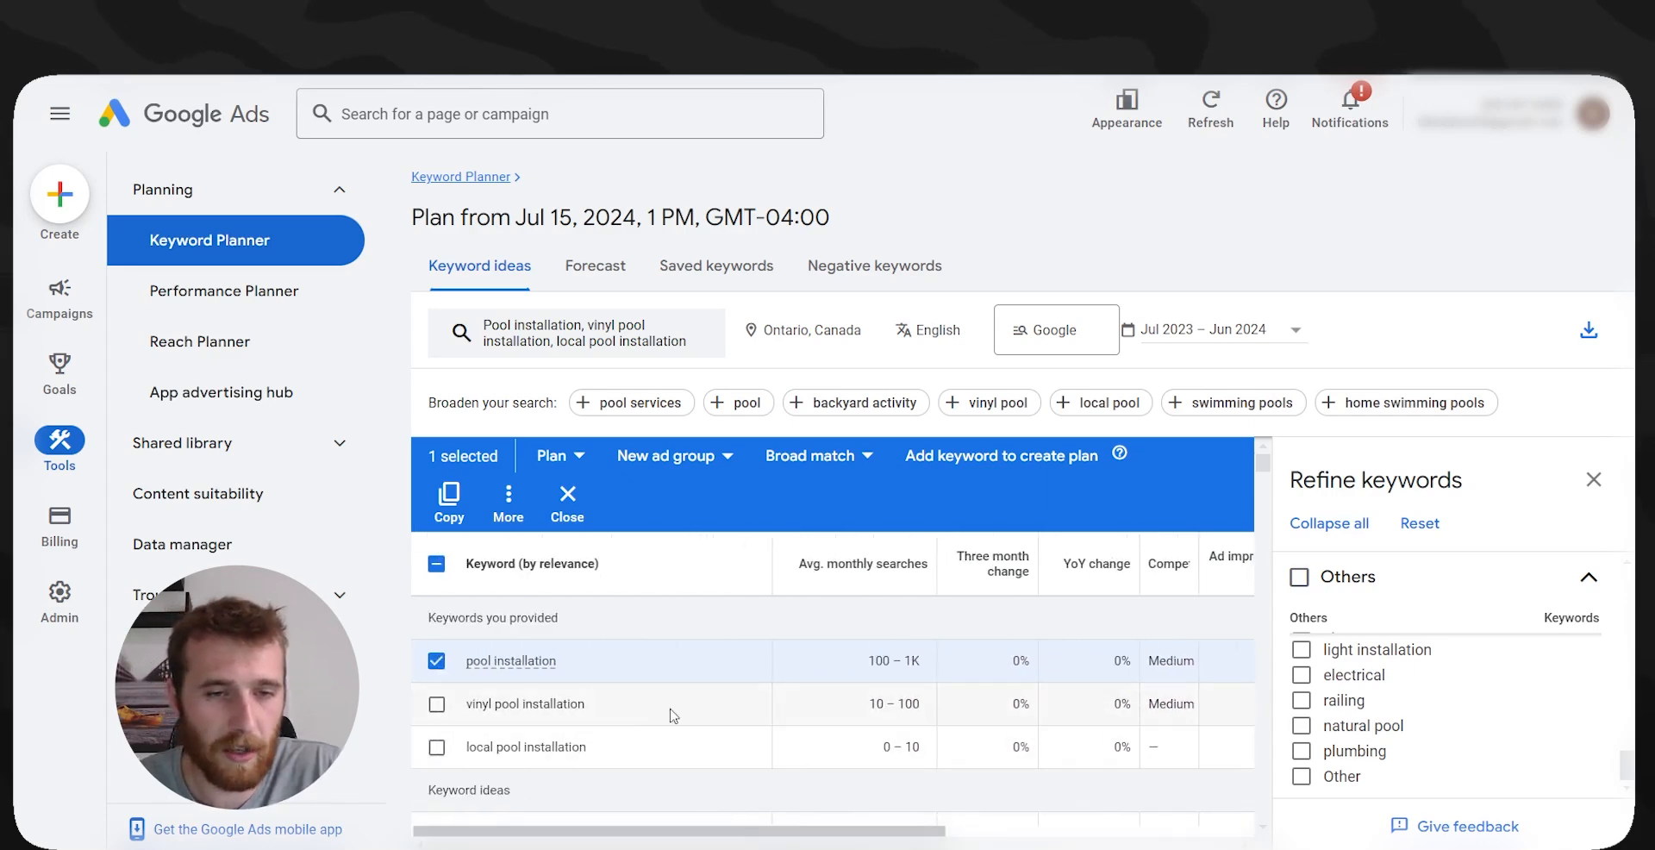
# - Select "vinyl pool installation" and the "near me" ideas for pool companies, pool builders, pool installation, pool contractors and swimming pool builders
pyautogui.click(435, 709)
pyautogui.scroll(-1, 652, 724)
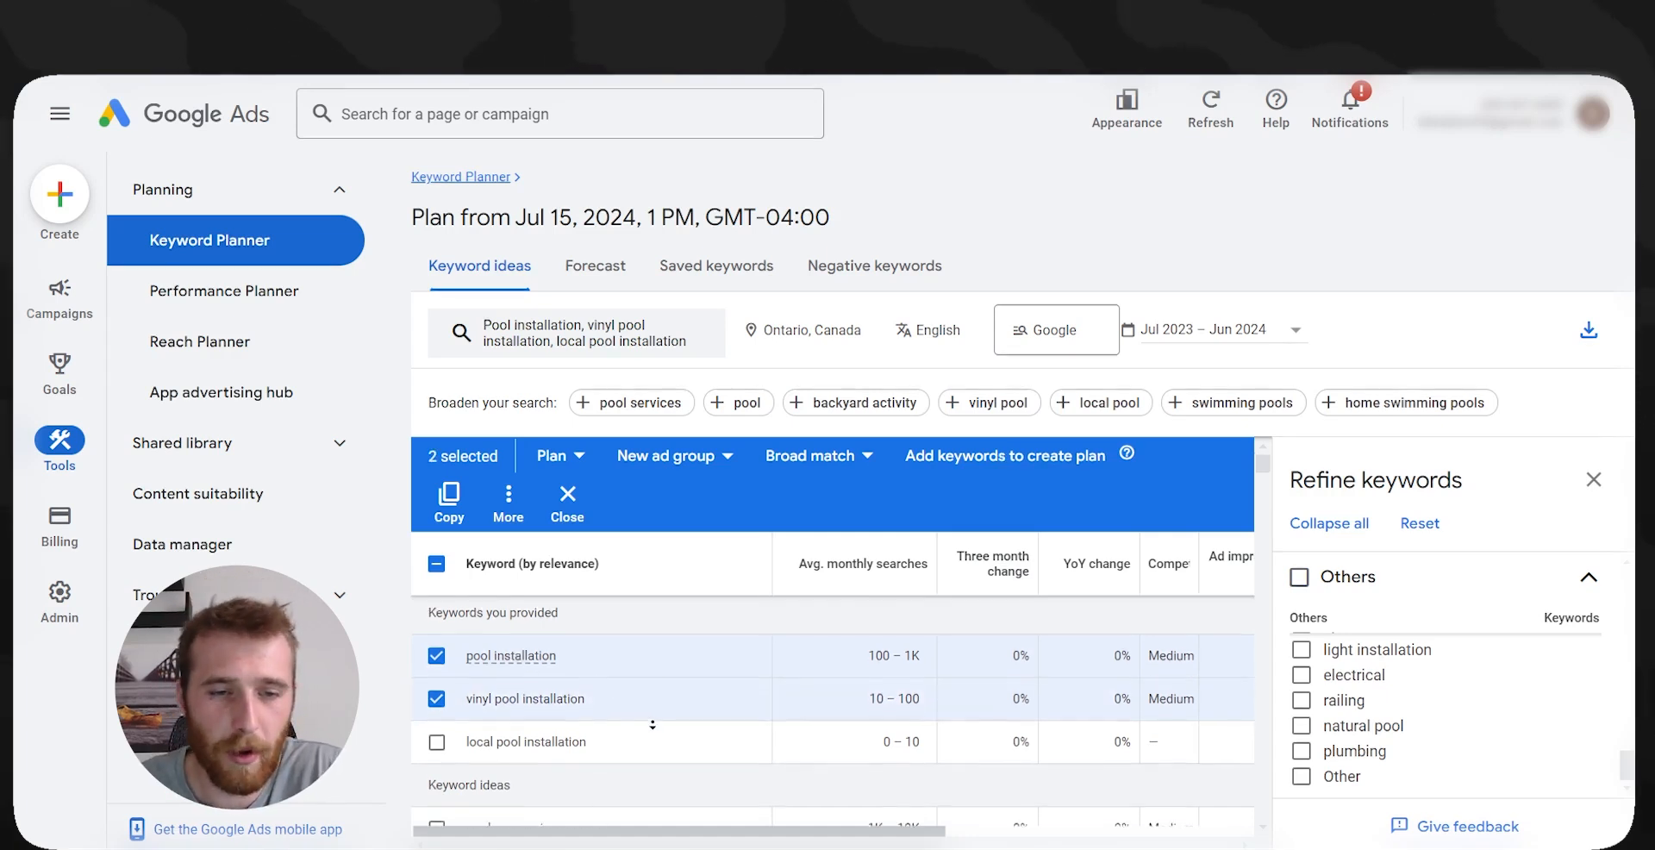
pyautogui.scroll(-2, 652, 724)
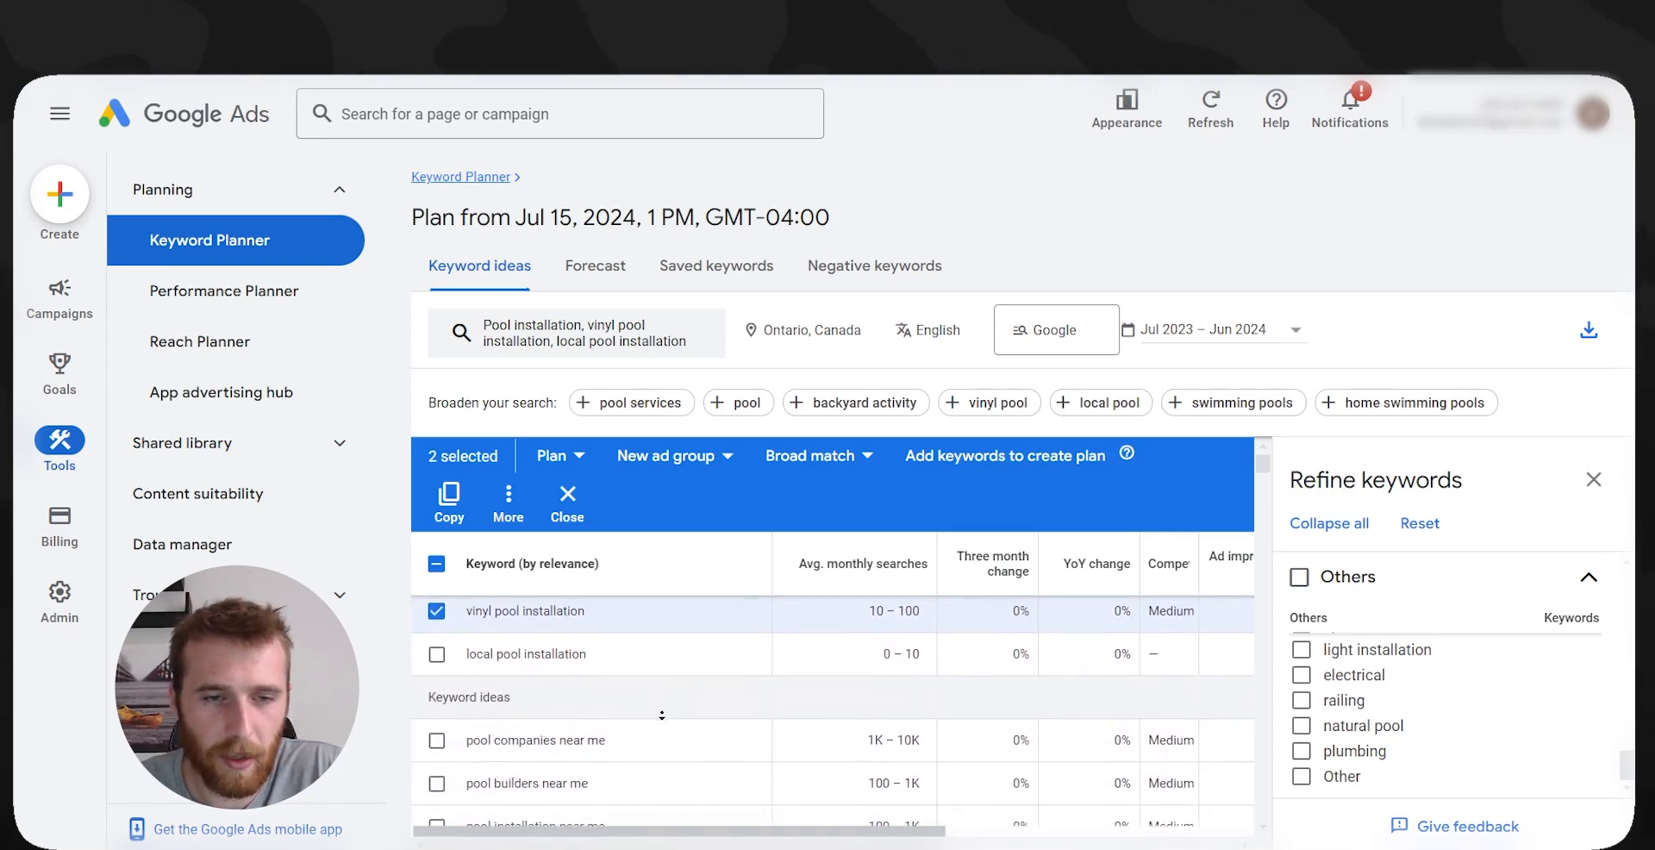
pyautogui.scroll(-1, 461, 647)
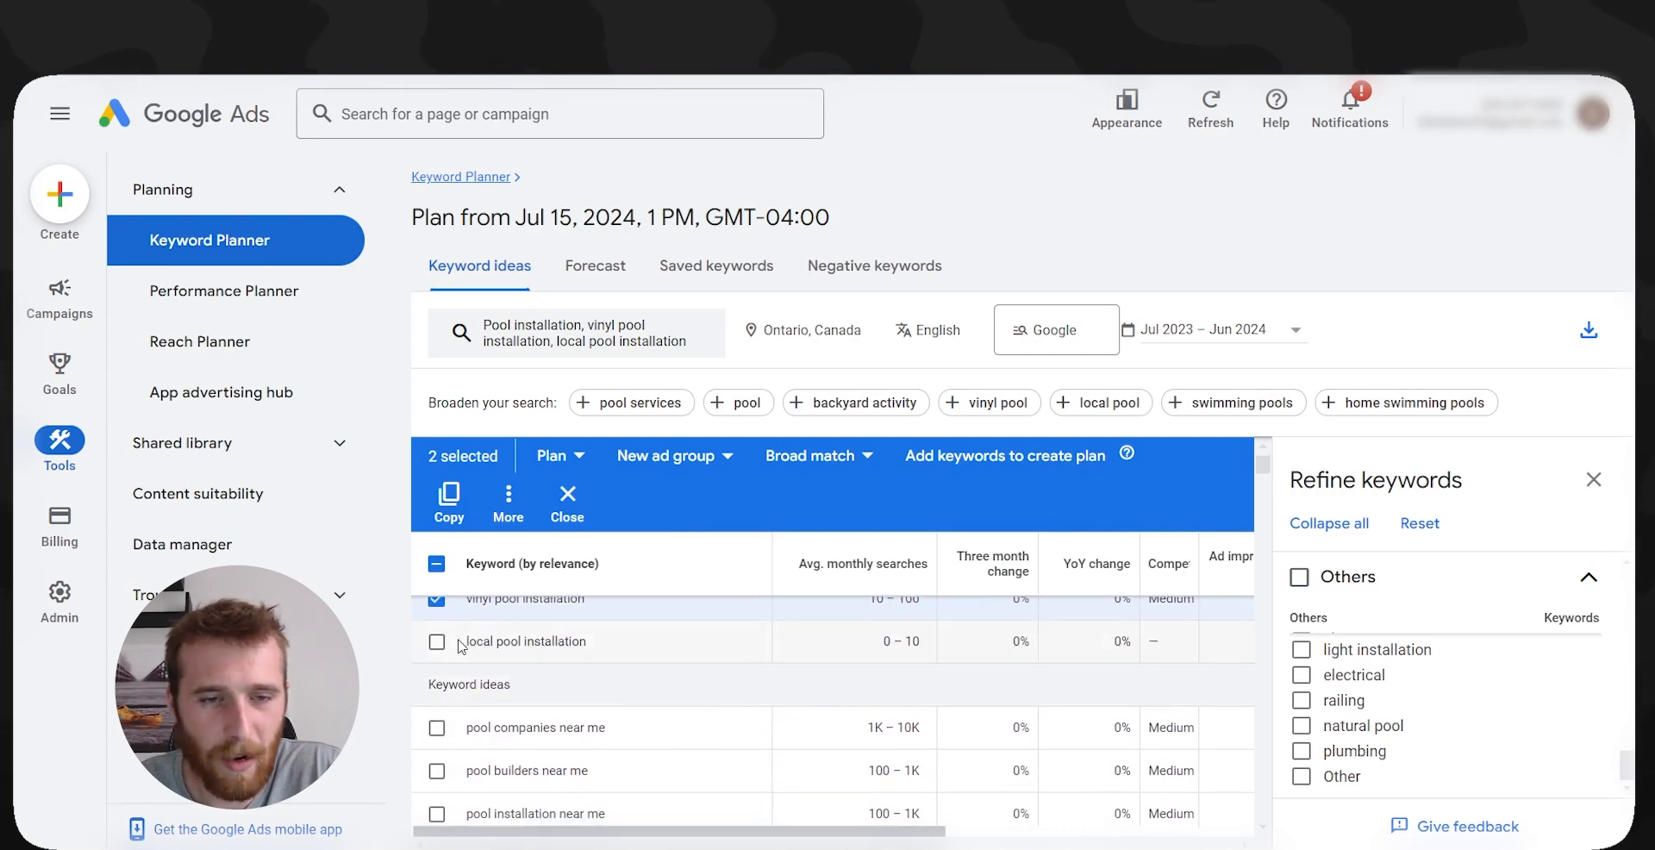
pyautogui.scroll(-1, 698, 665)
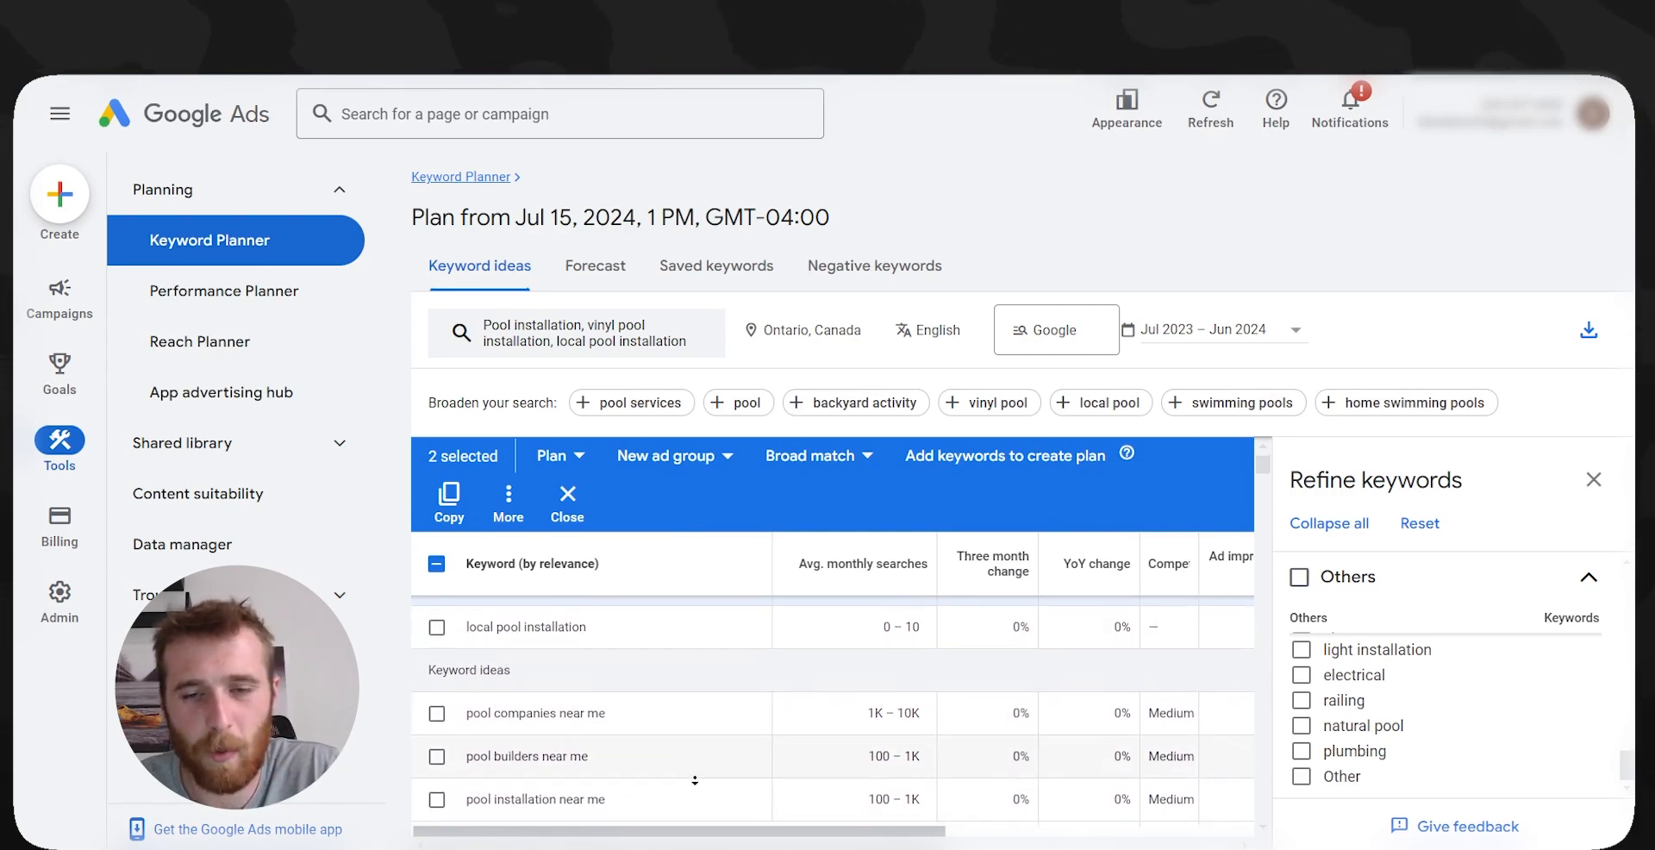
pyautogui.scroll(-2, 695, 780)
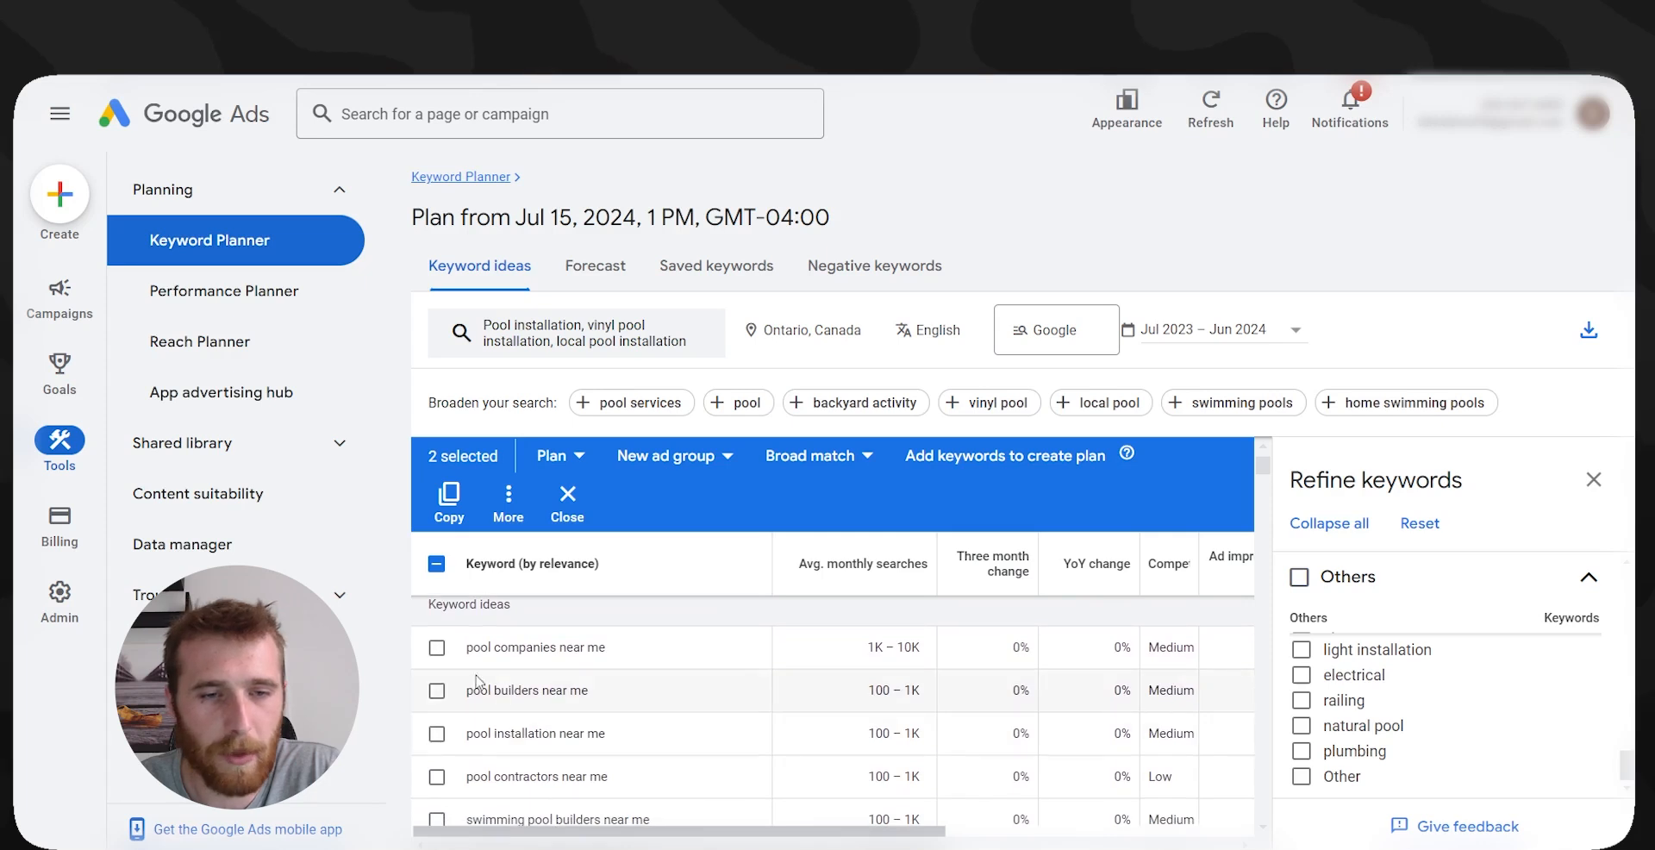
pyautogui.moveTo(601, 647); pyautogui.dragTo(480, 647)
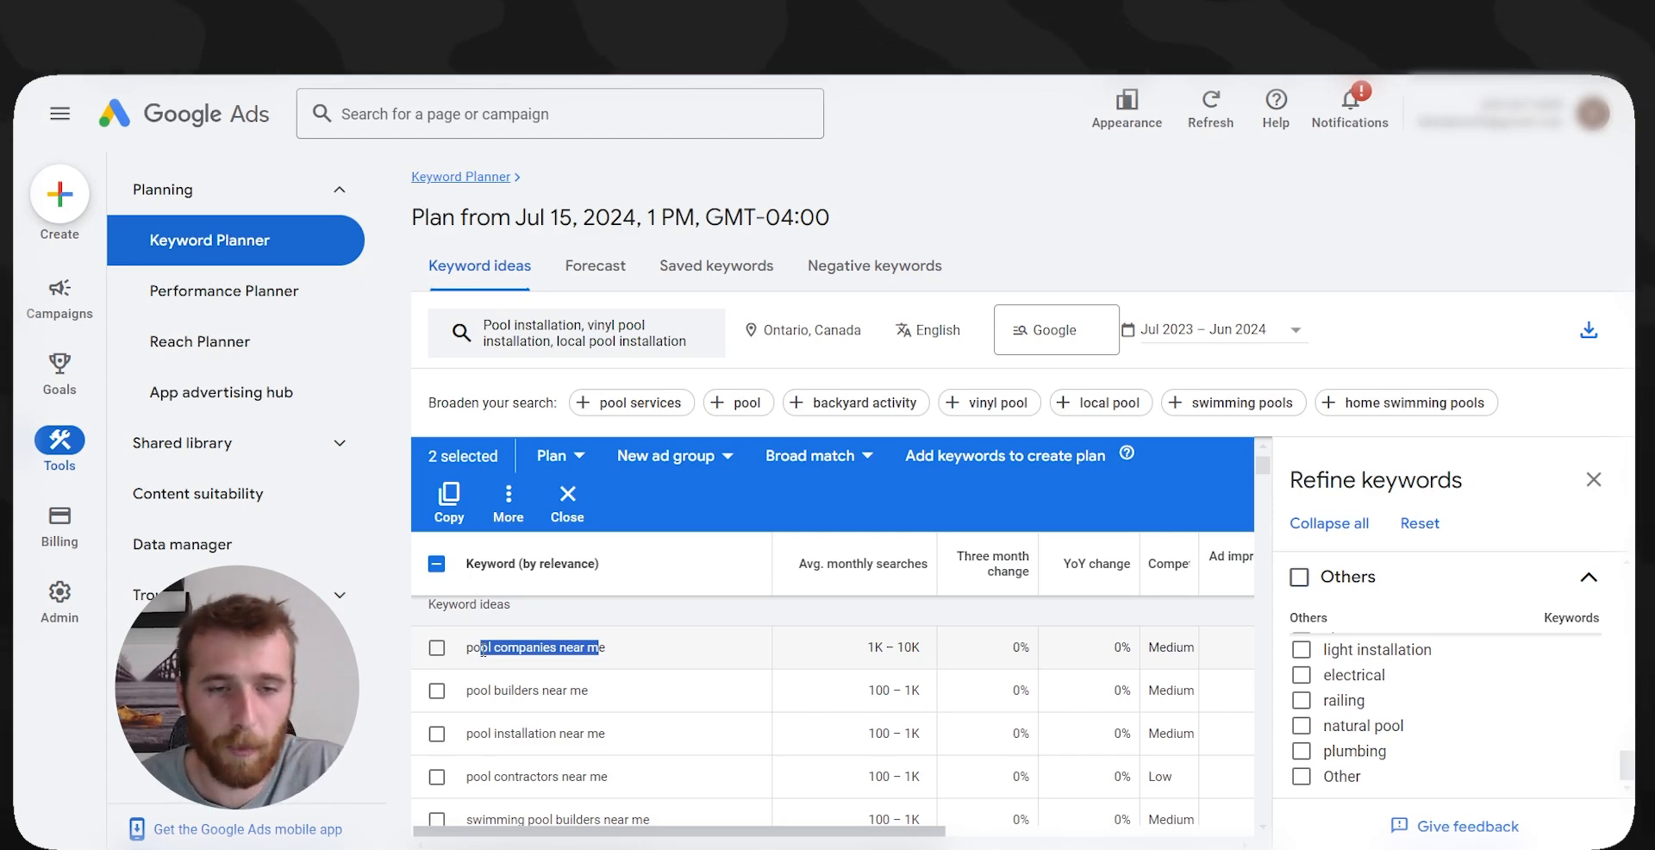
pyautogui.click(436, 648)
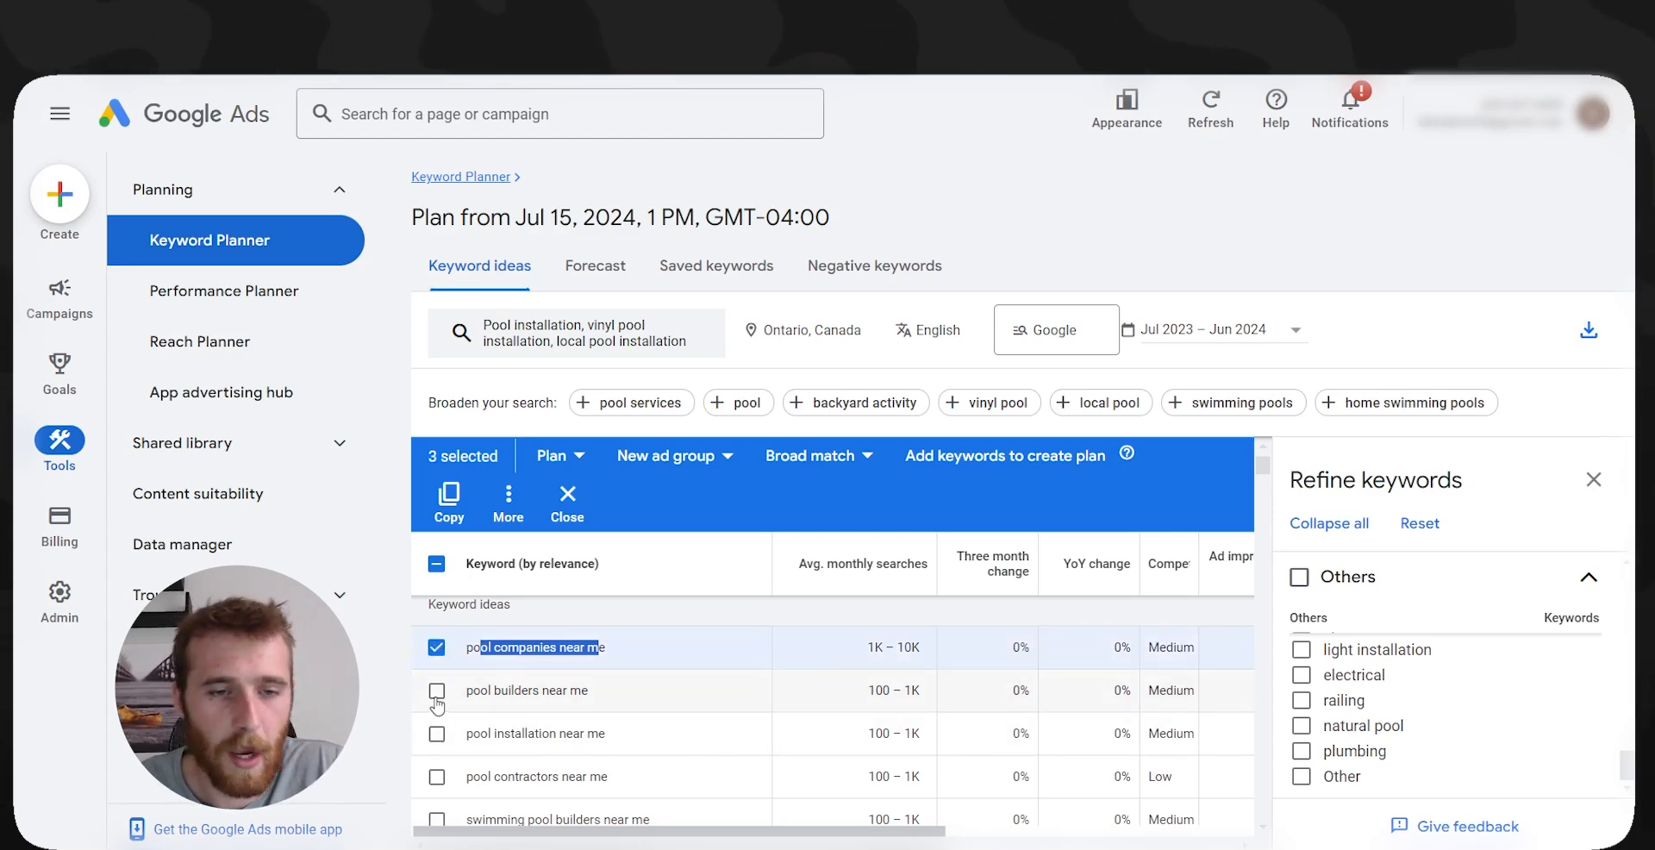
pyautogui.click(436, 694)
pyautogui.click(436, 733)
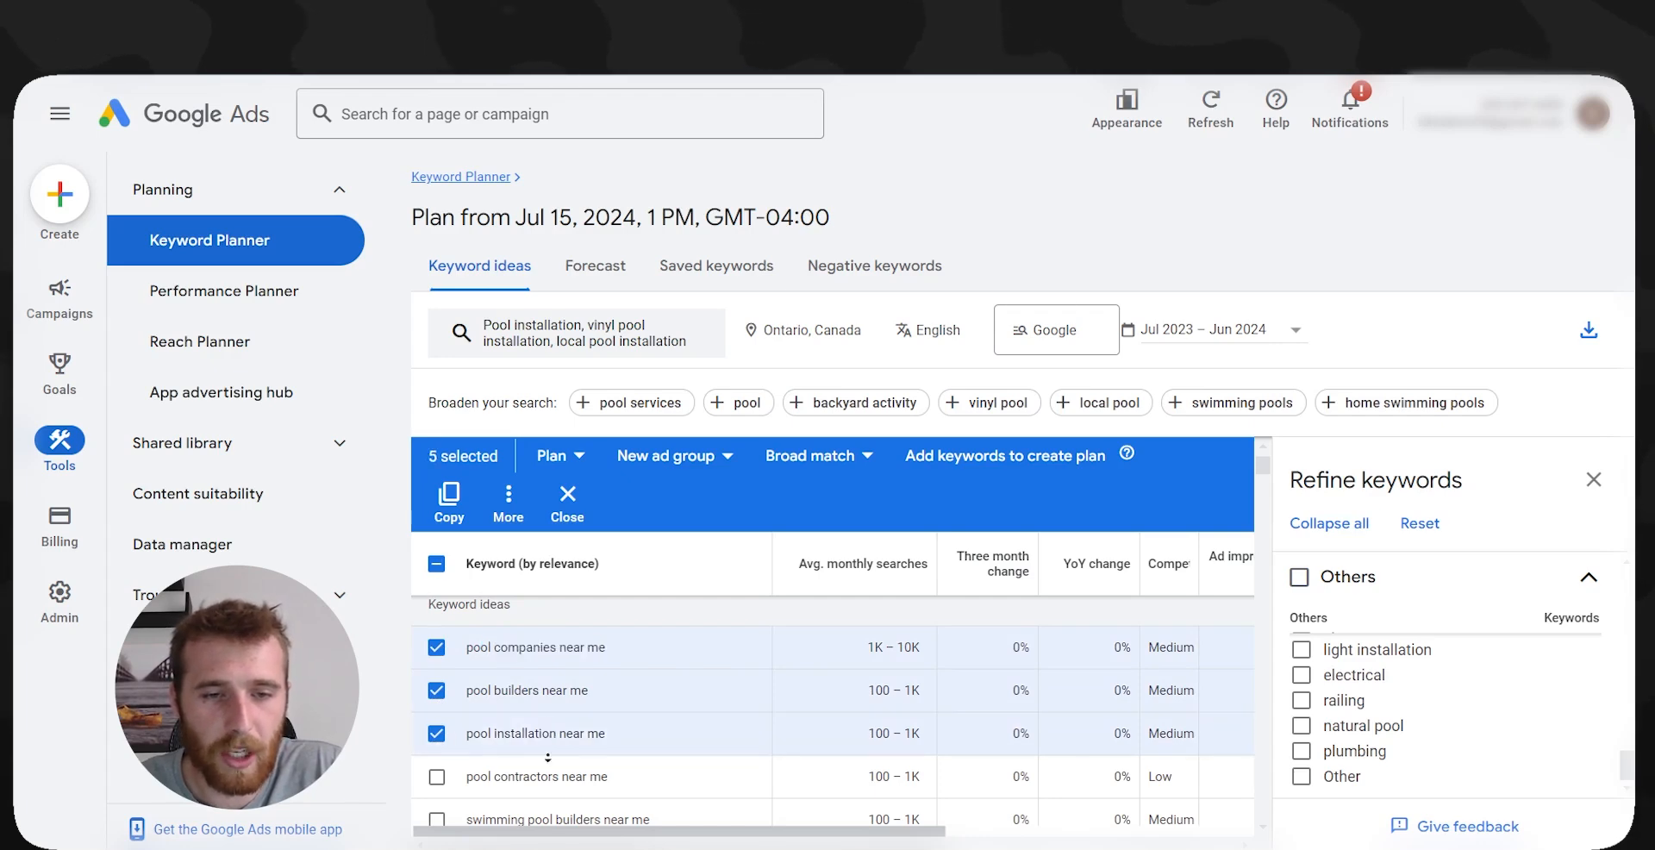
pyautogui.scroll(-2, 548, 757)
pyautogui.click(437, 698)
pyautogui.click(437, 742)
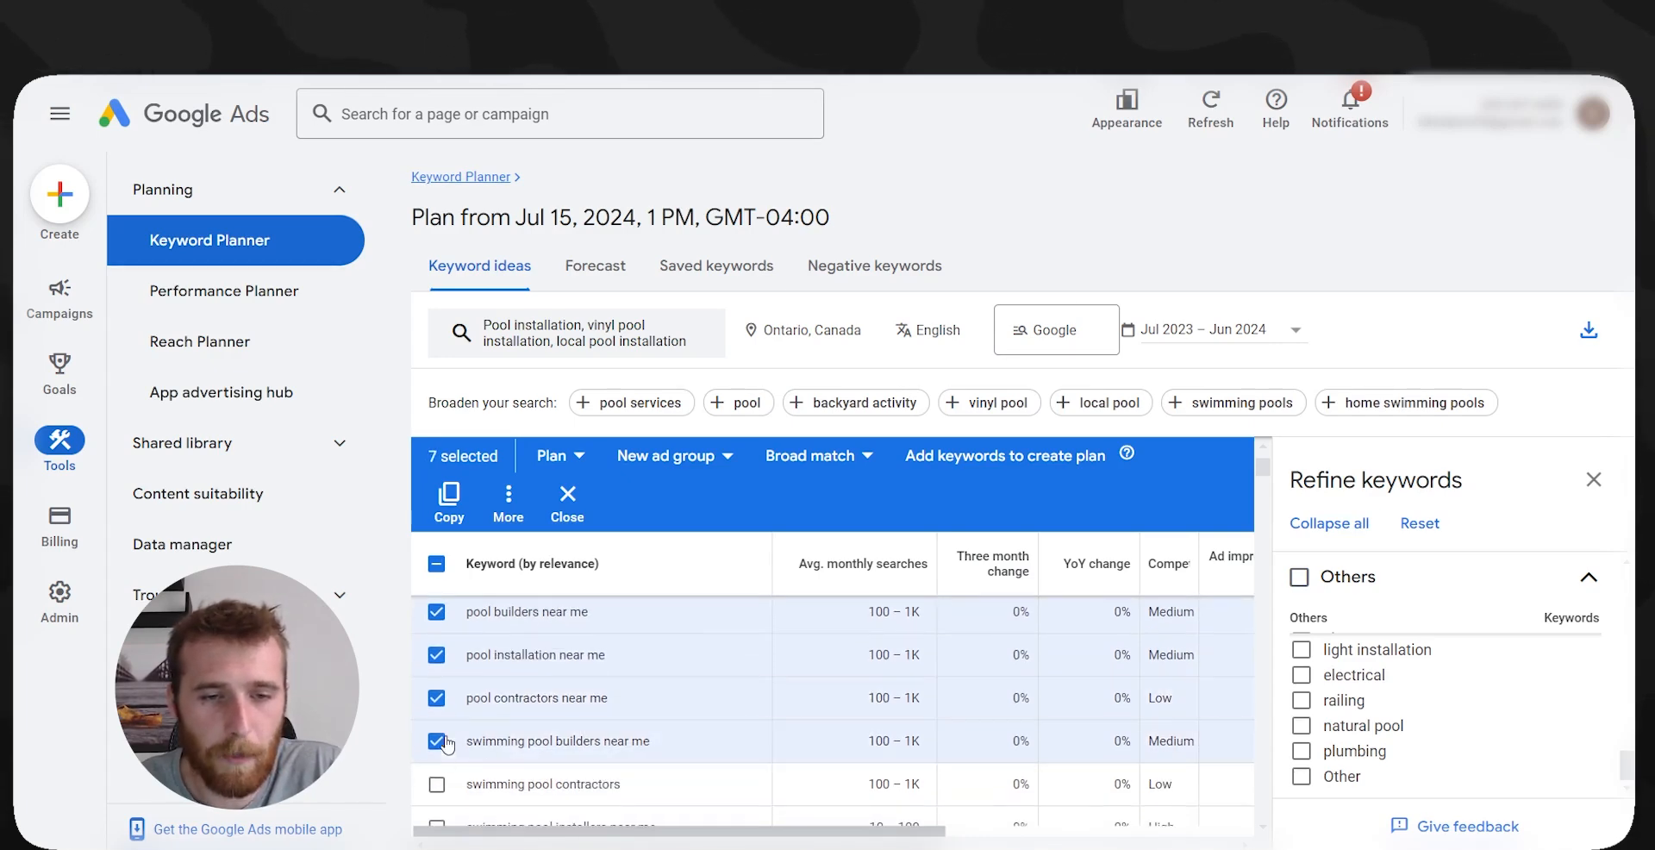
# - Select the keyword ideas "swimming pool contractors", "swimming pool installers near me", "swimming pool installation" and "pool construction near me"
pyautogui.click(437, 784)
pyautogui.scroll(-4, 506, 733)
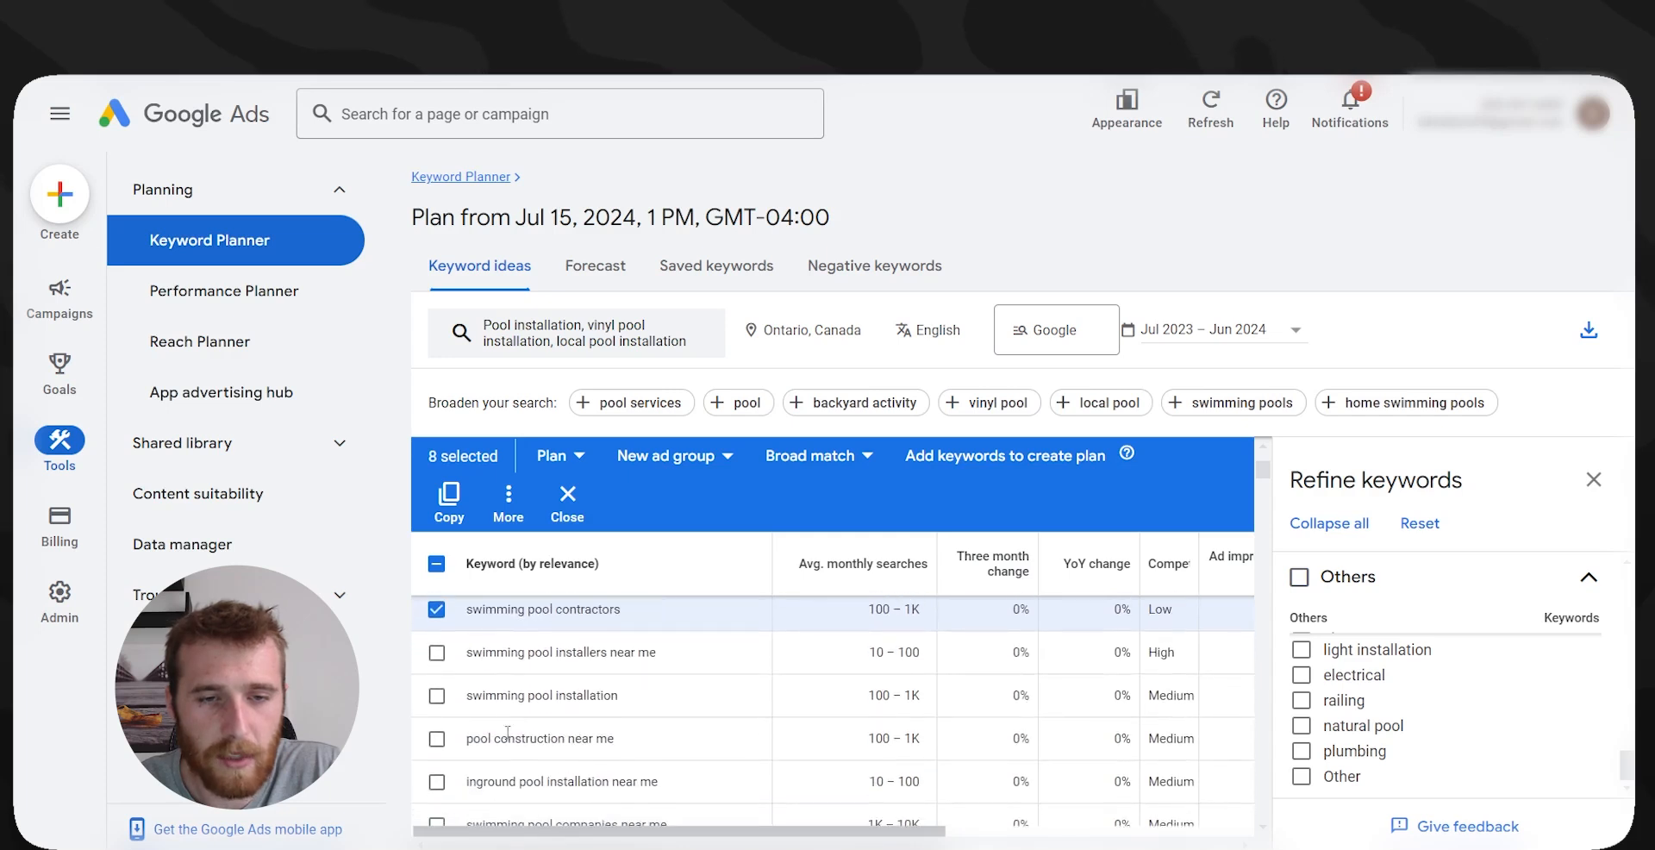
pyautogui.click(437, 652)
pyautogui.click(437, 694)
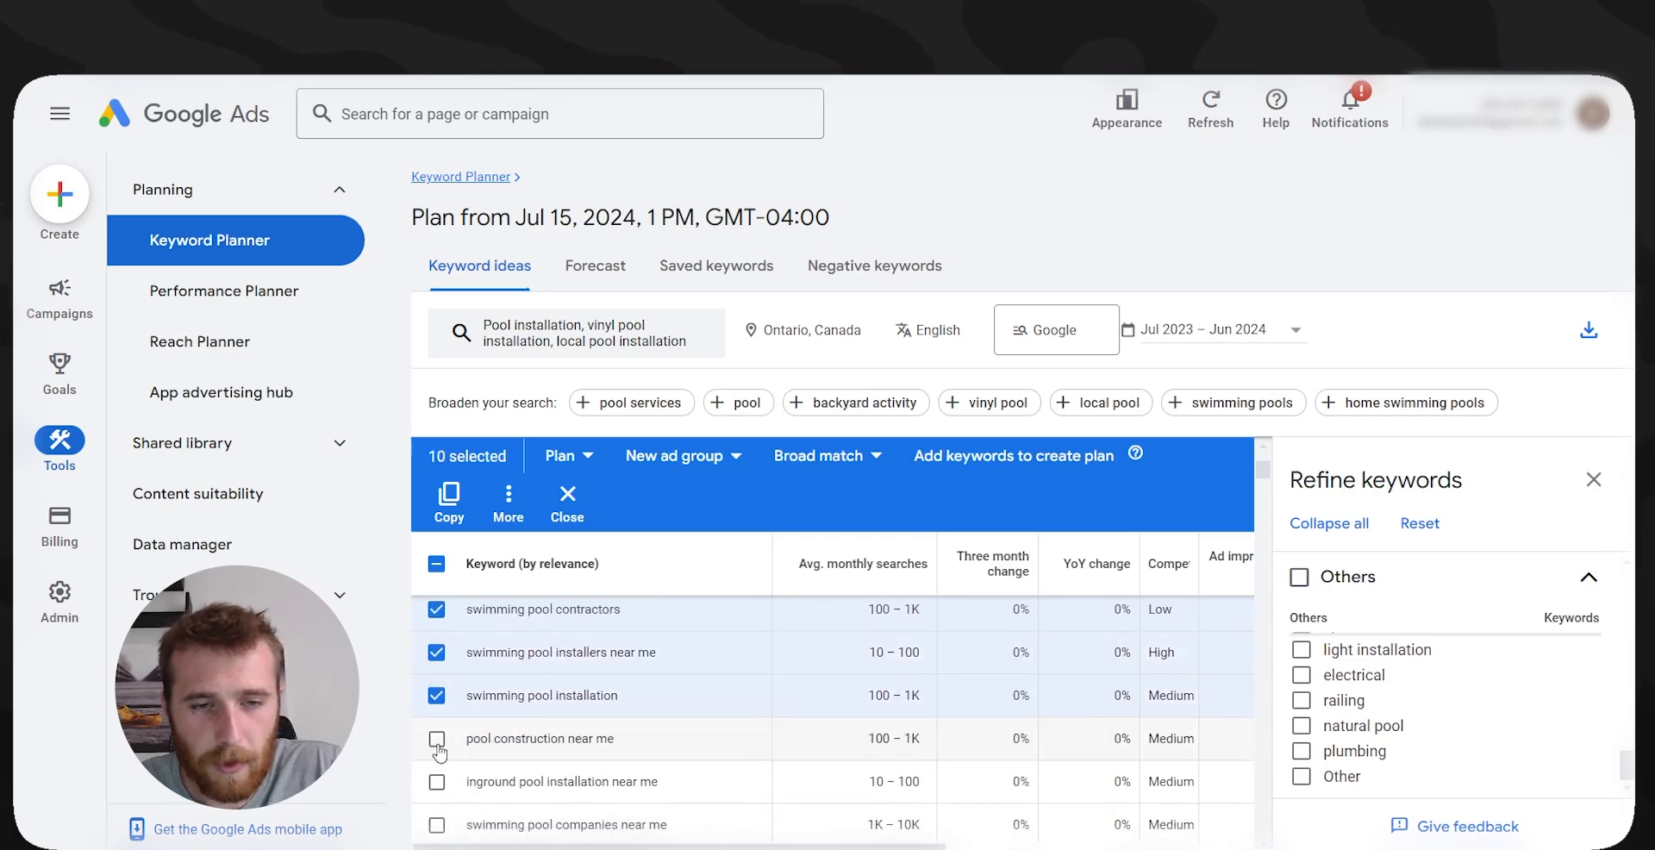
pyautogui.click(437, 739)
pyautogui.scroll(-3, 465, 776)
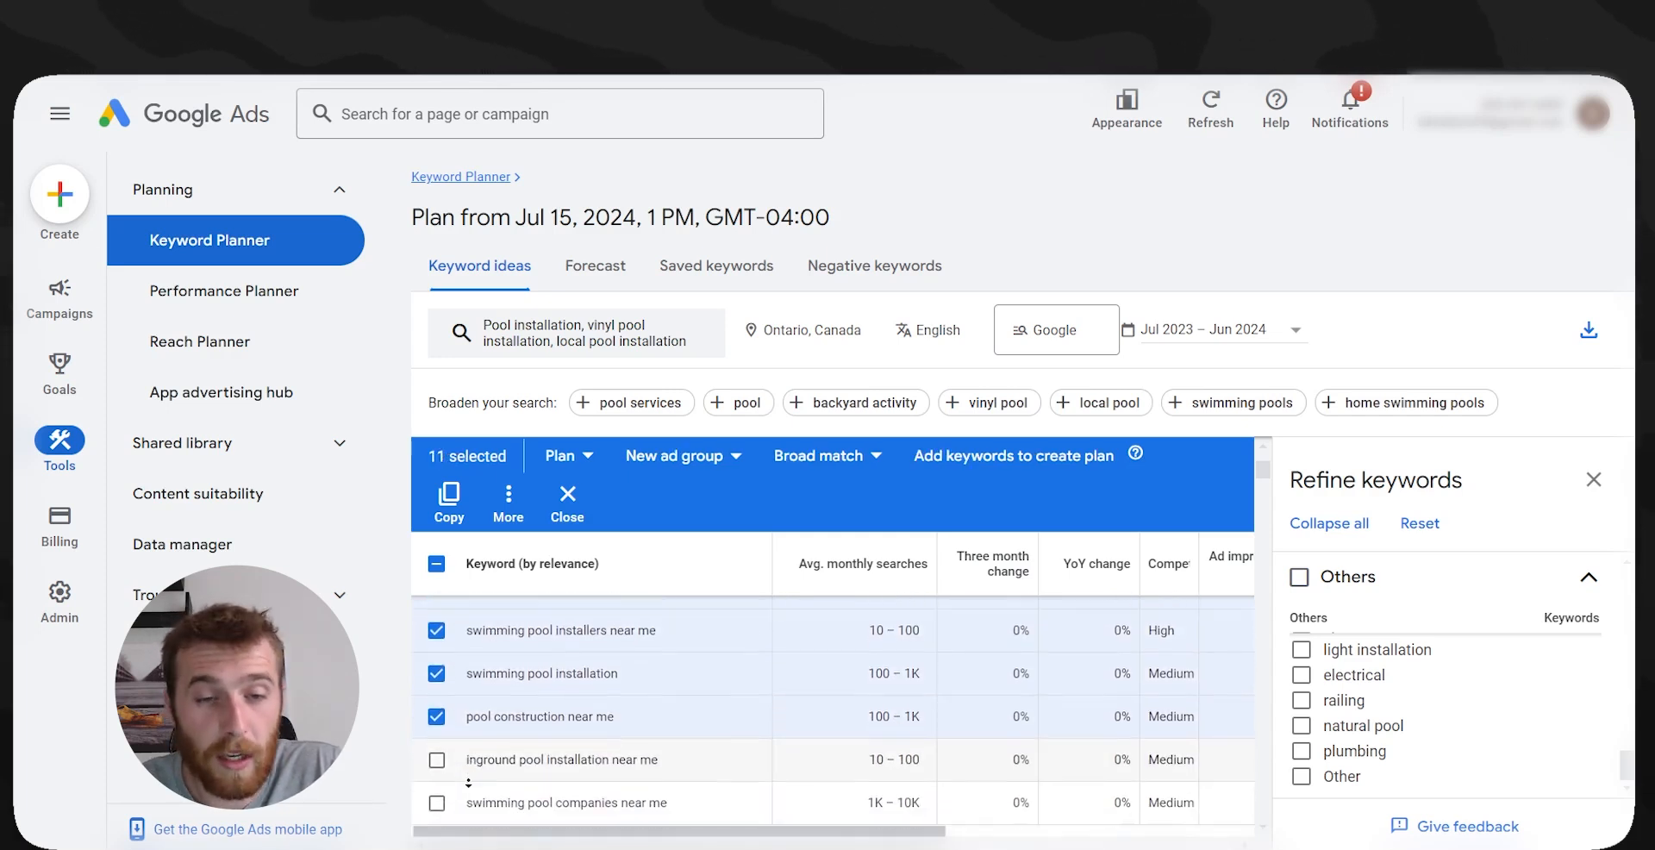
# - Select the keyword ideas "inground pool installation near me", "swimming pool companies near me" and "pool installation cost"
pyautogui.click(437, 644)
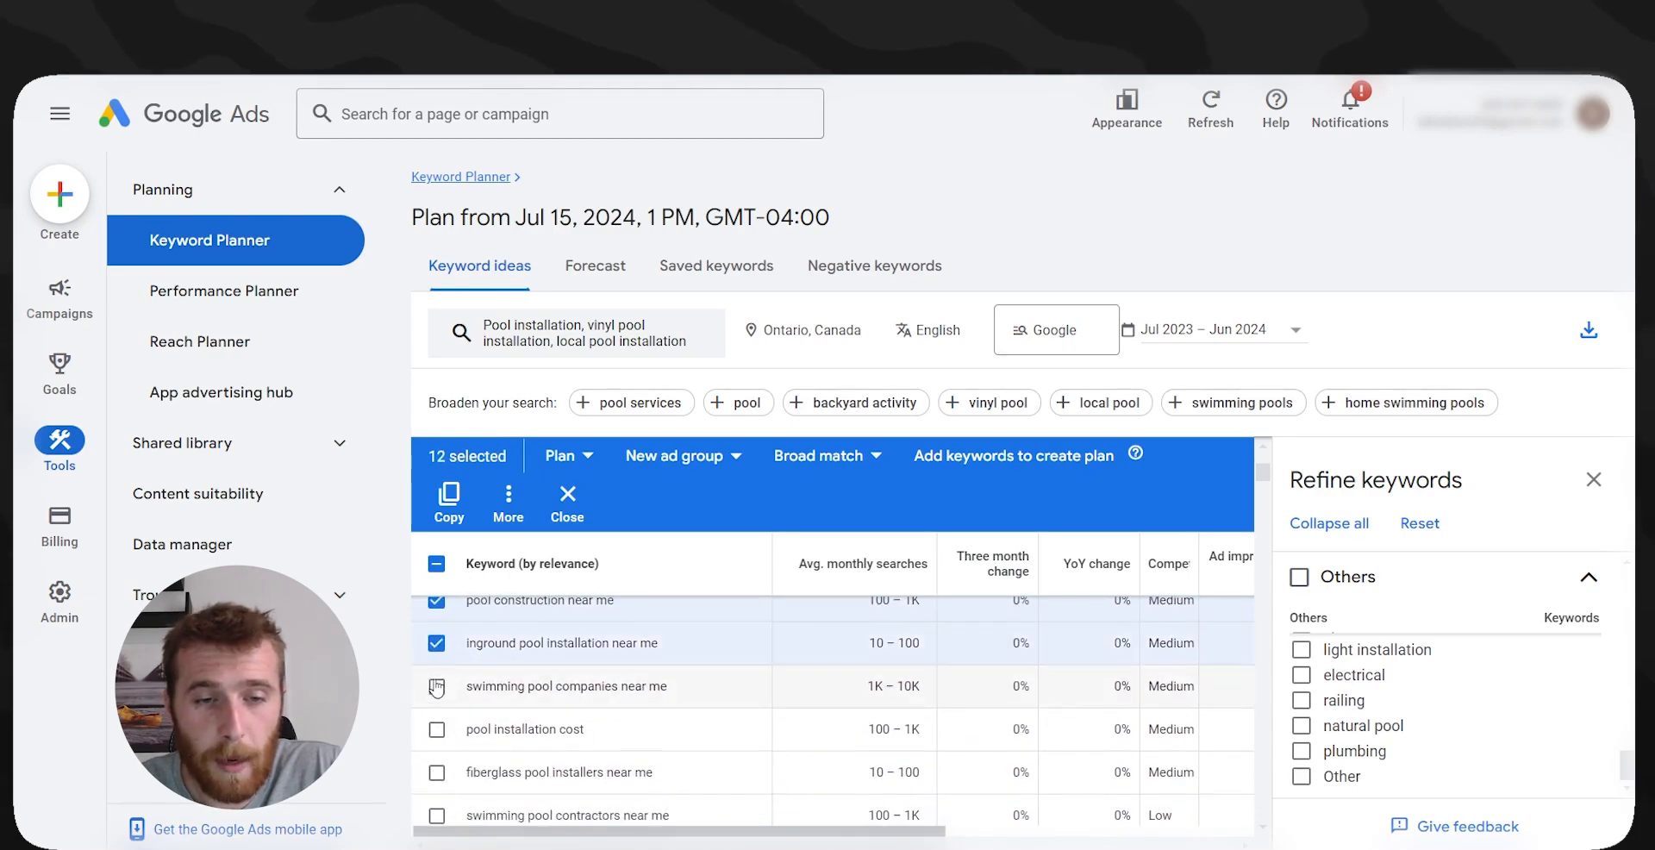
pyautogui.click(437, 687)
pyautogui.moveTo(577, 737); pyautogui.dragTo(558, 739)
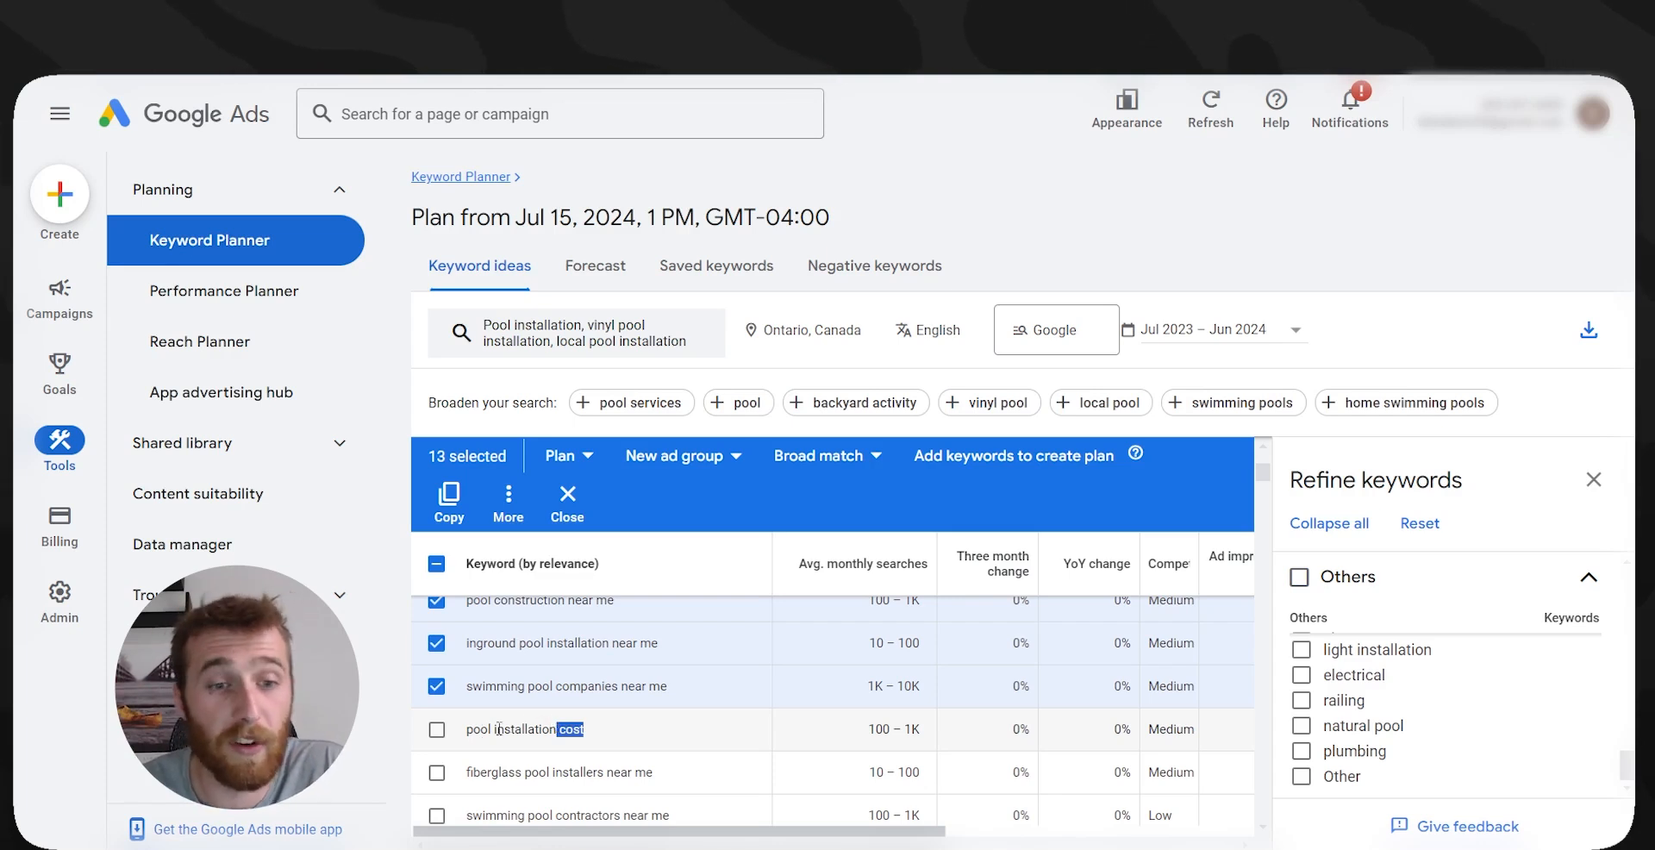
pyautogui.click(437, 729)
pyautogui.scroll(-1, 488, 777)
pyautogui.scroll(-1, 487, 777)
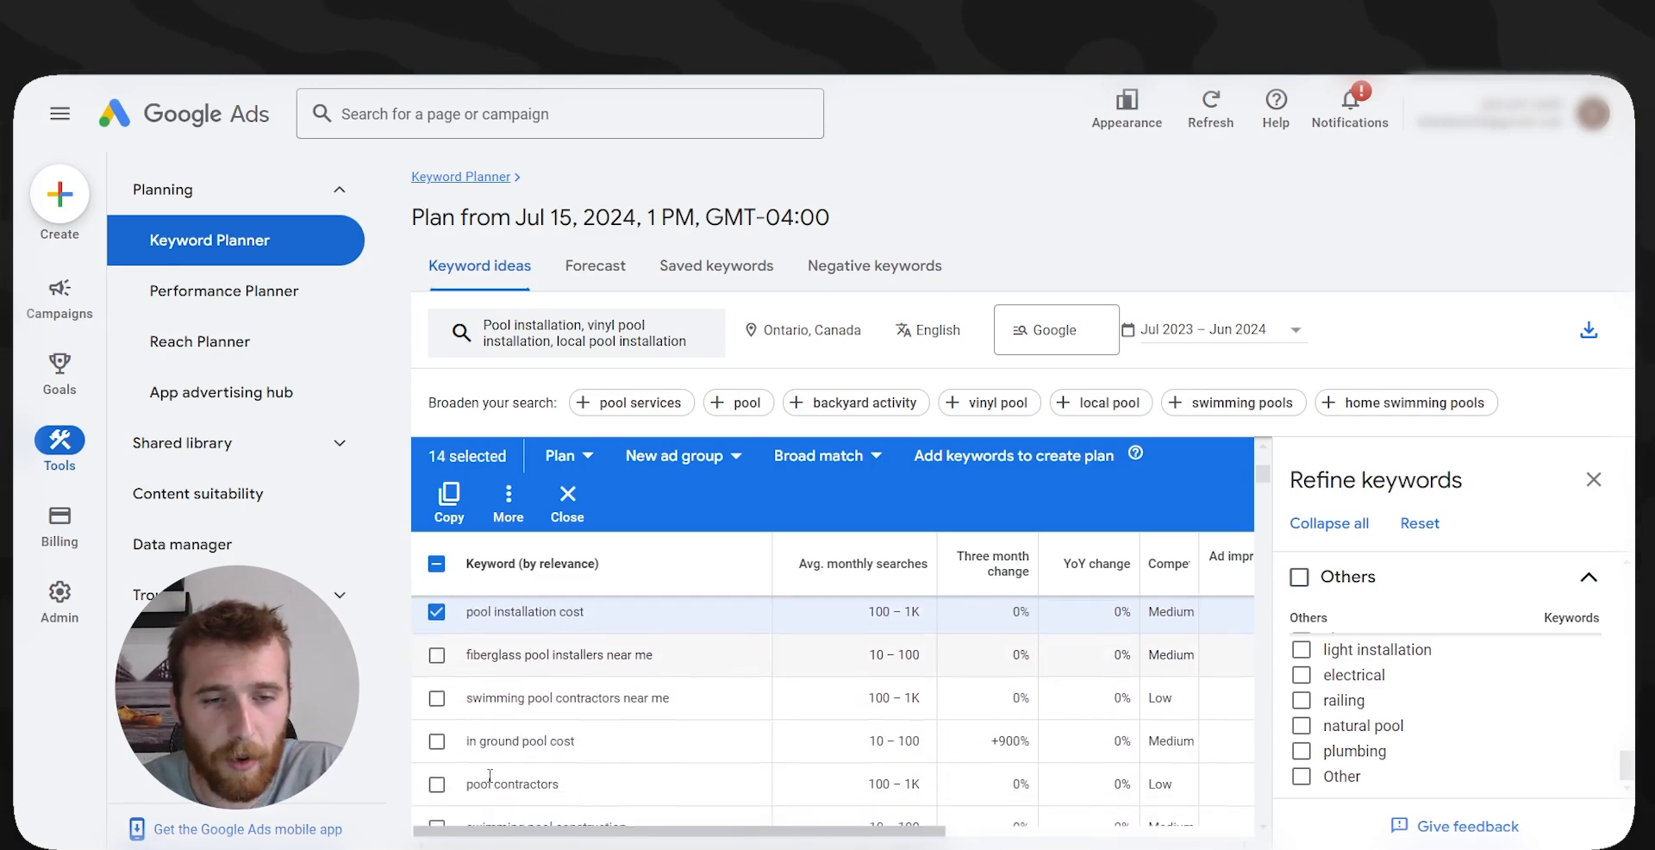
# - Select the keyword ideas "fiberglass pool installers near me", "swimming pool contractors near me" and "in ground pool cost"
pyautogui.click(437, 651)
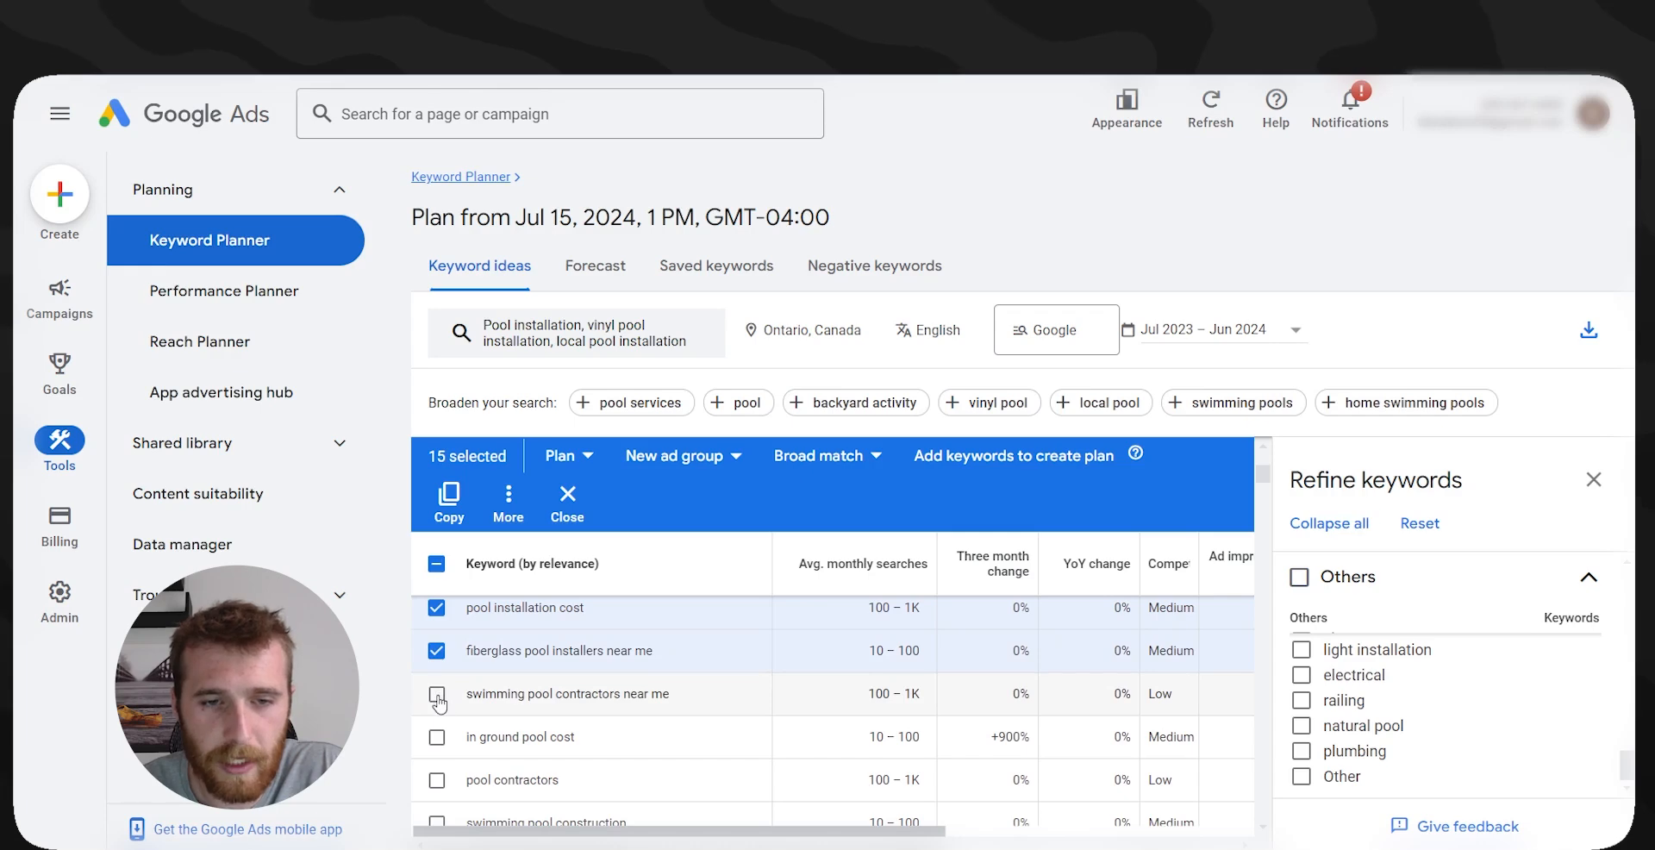
pyautogui.click(436, 694)
pyautogui.click(437, 737)
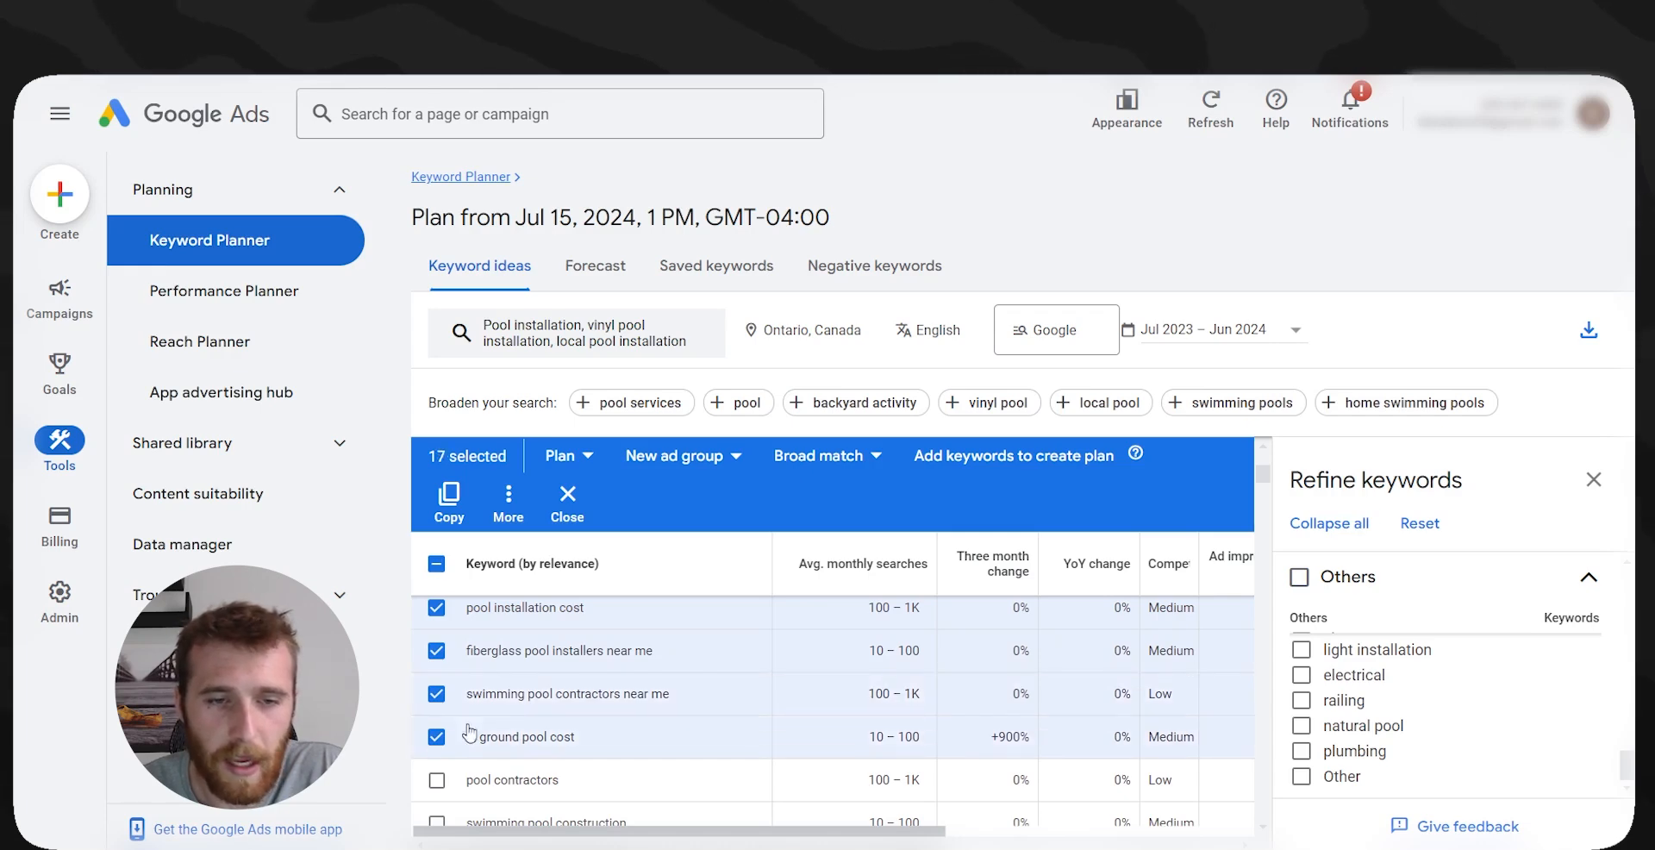
pyautogui.scroll(-1, 526, 791)
pyautogui.scroll(-2, 526, 790)
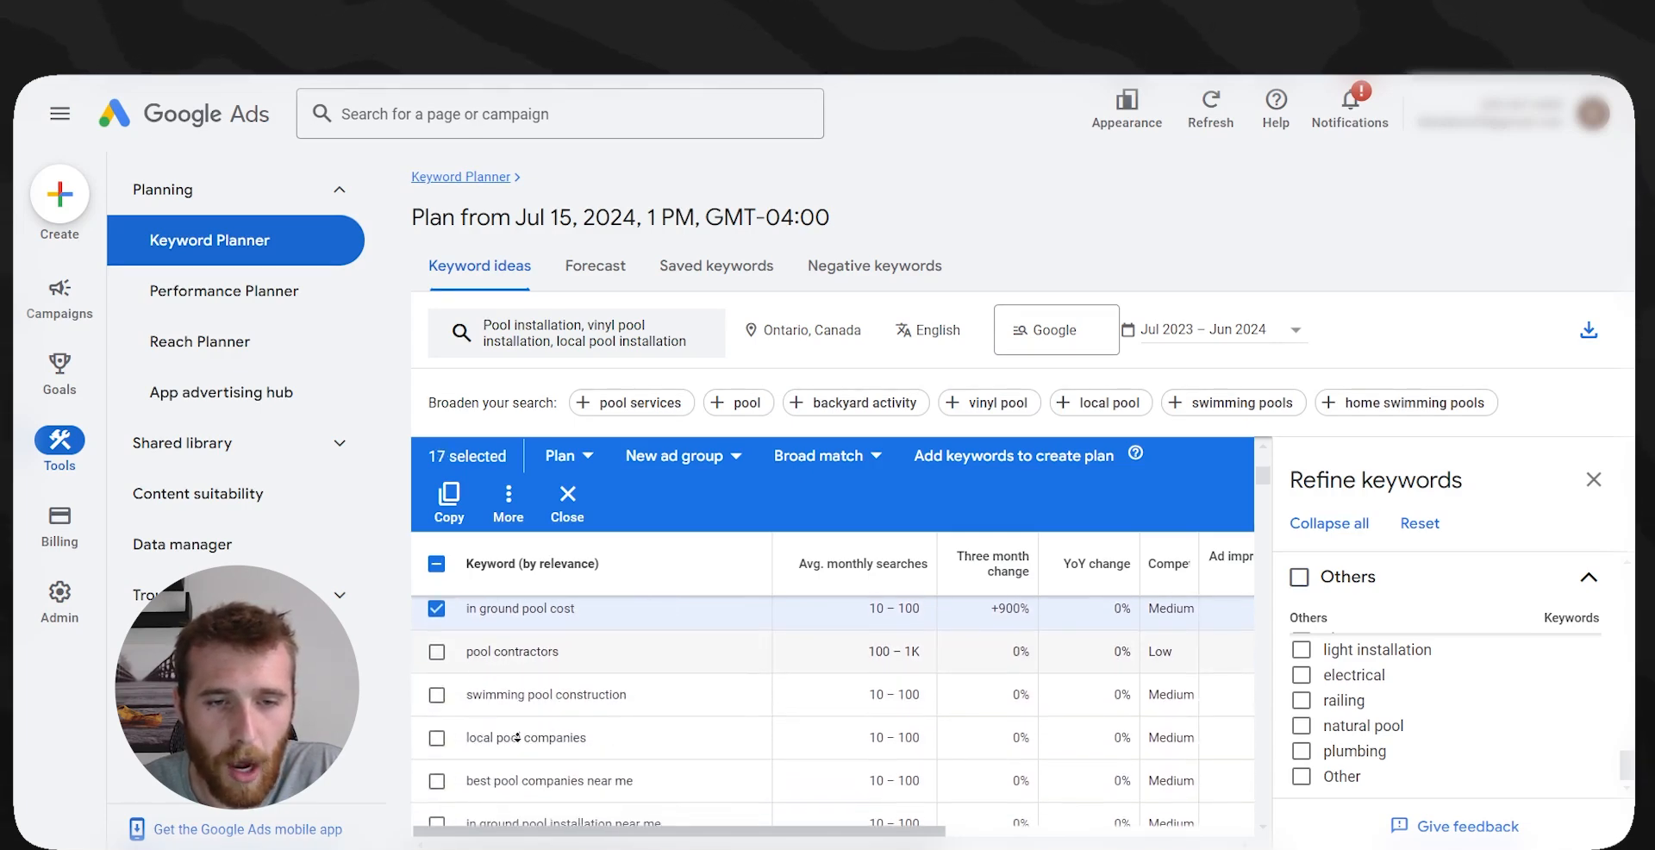
# - Select the keyword ideas "pool contractors", "swimming pool construction", "local pool companies" and "best pool companies near me"
pyautogui.click(436, 650)
pyautogui.click(437, 693)
pyautogui.scroll(-2, 580, 740)
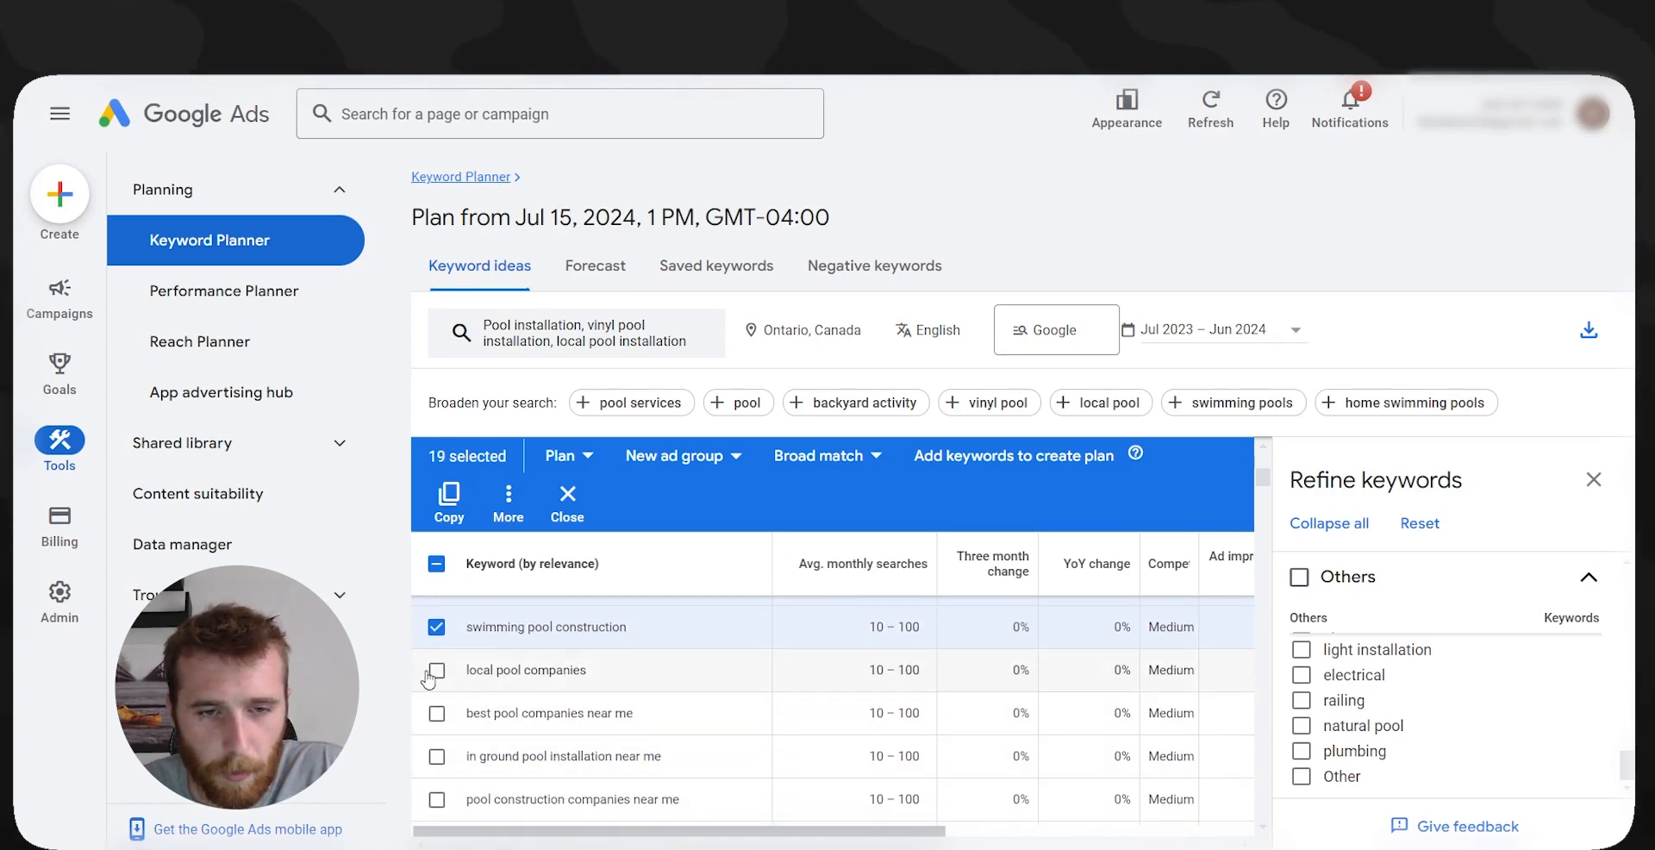
pyautogui.moveTo(573, 670); pyautogui.dragTo(467, 666)
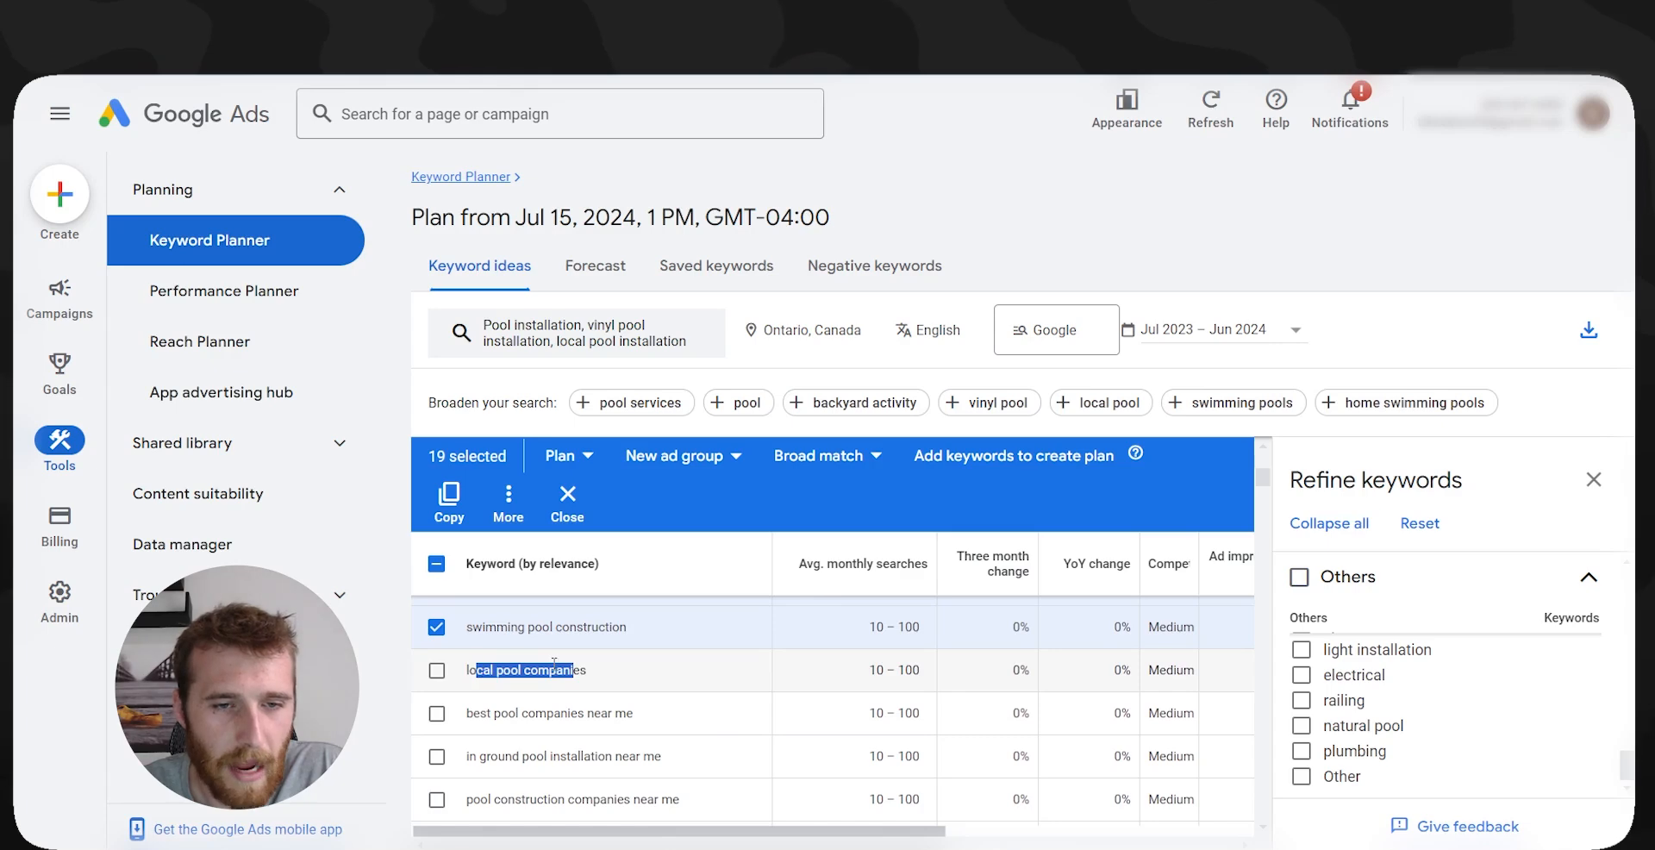
pyautogui.scroll(5, 534, 680)
pyautogui.scroll(-2, 515, 694)
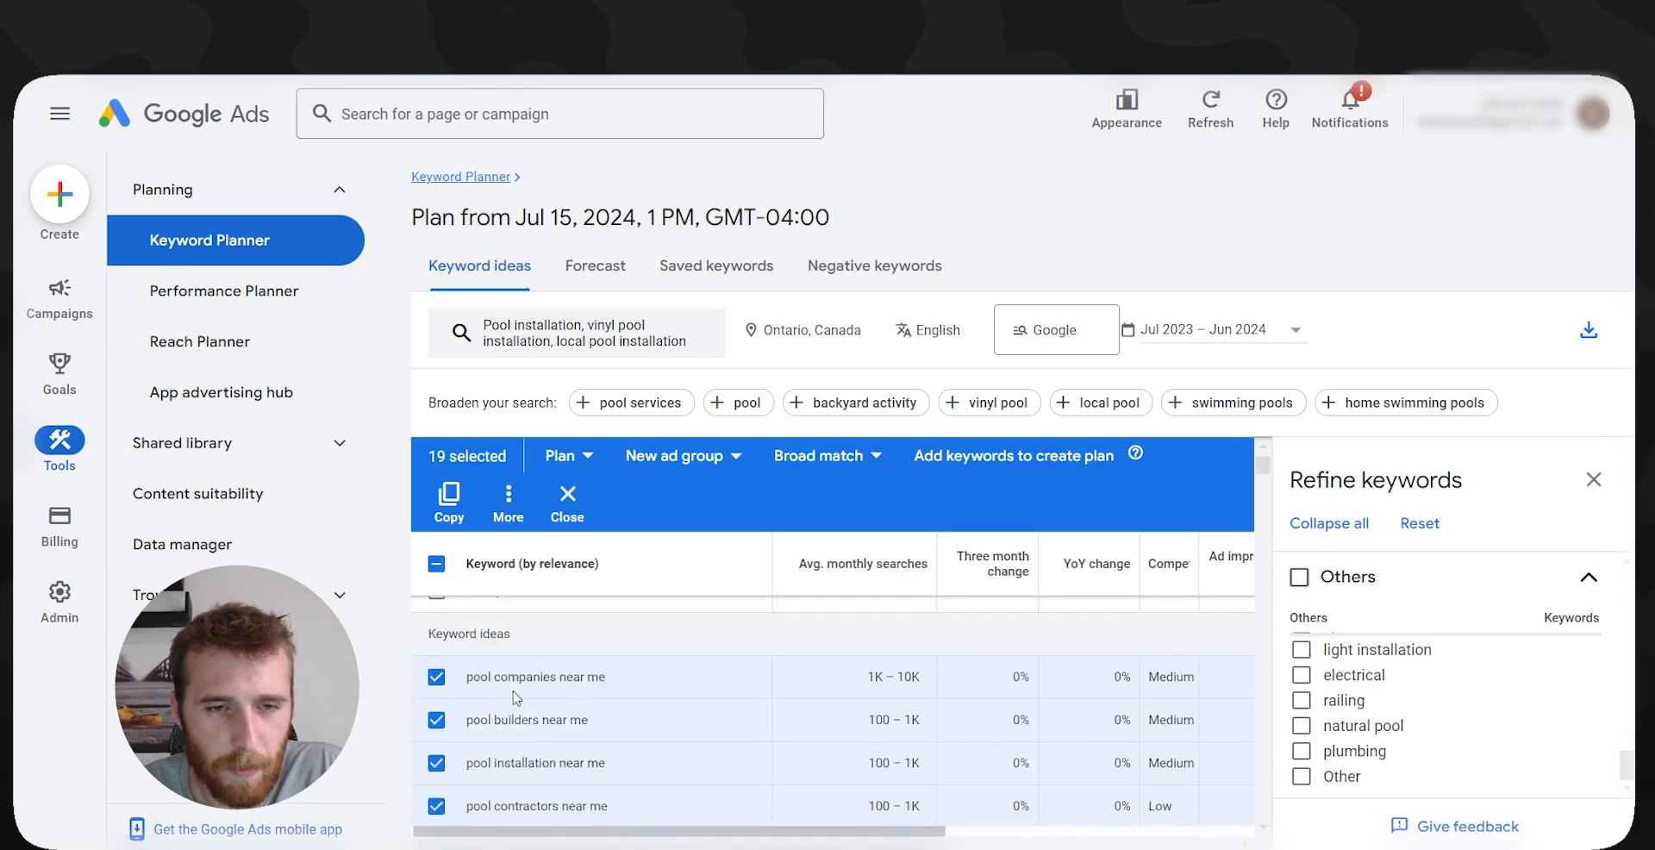
pyautogui.scroll(-3, 464, 686)
pyautogui.click(436, 669)
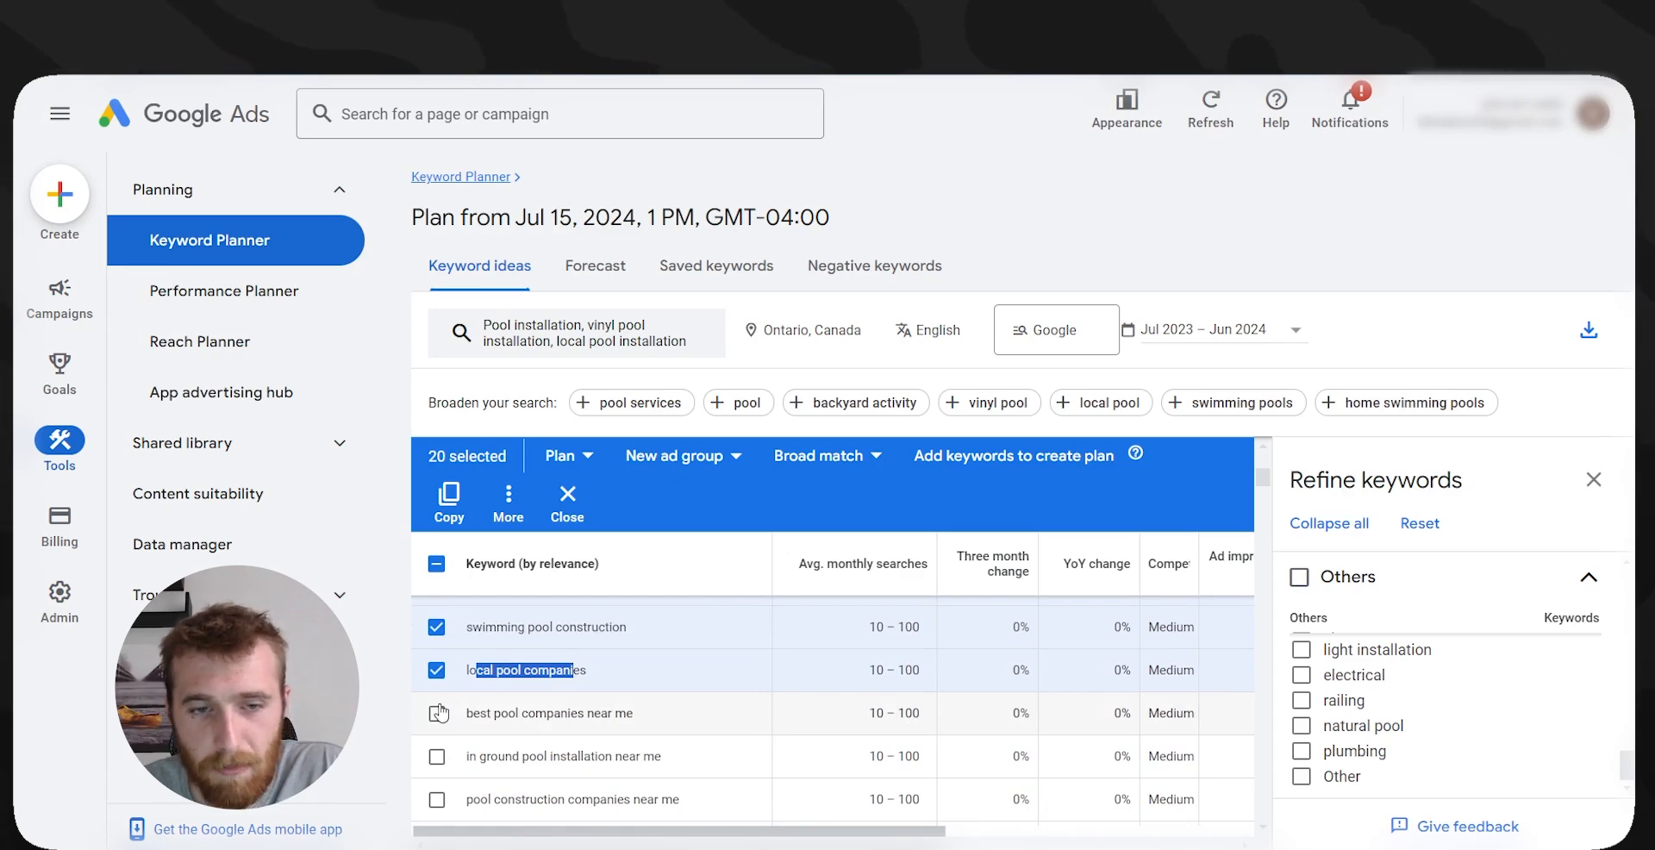
pyautogui.click(437, 712)
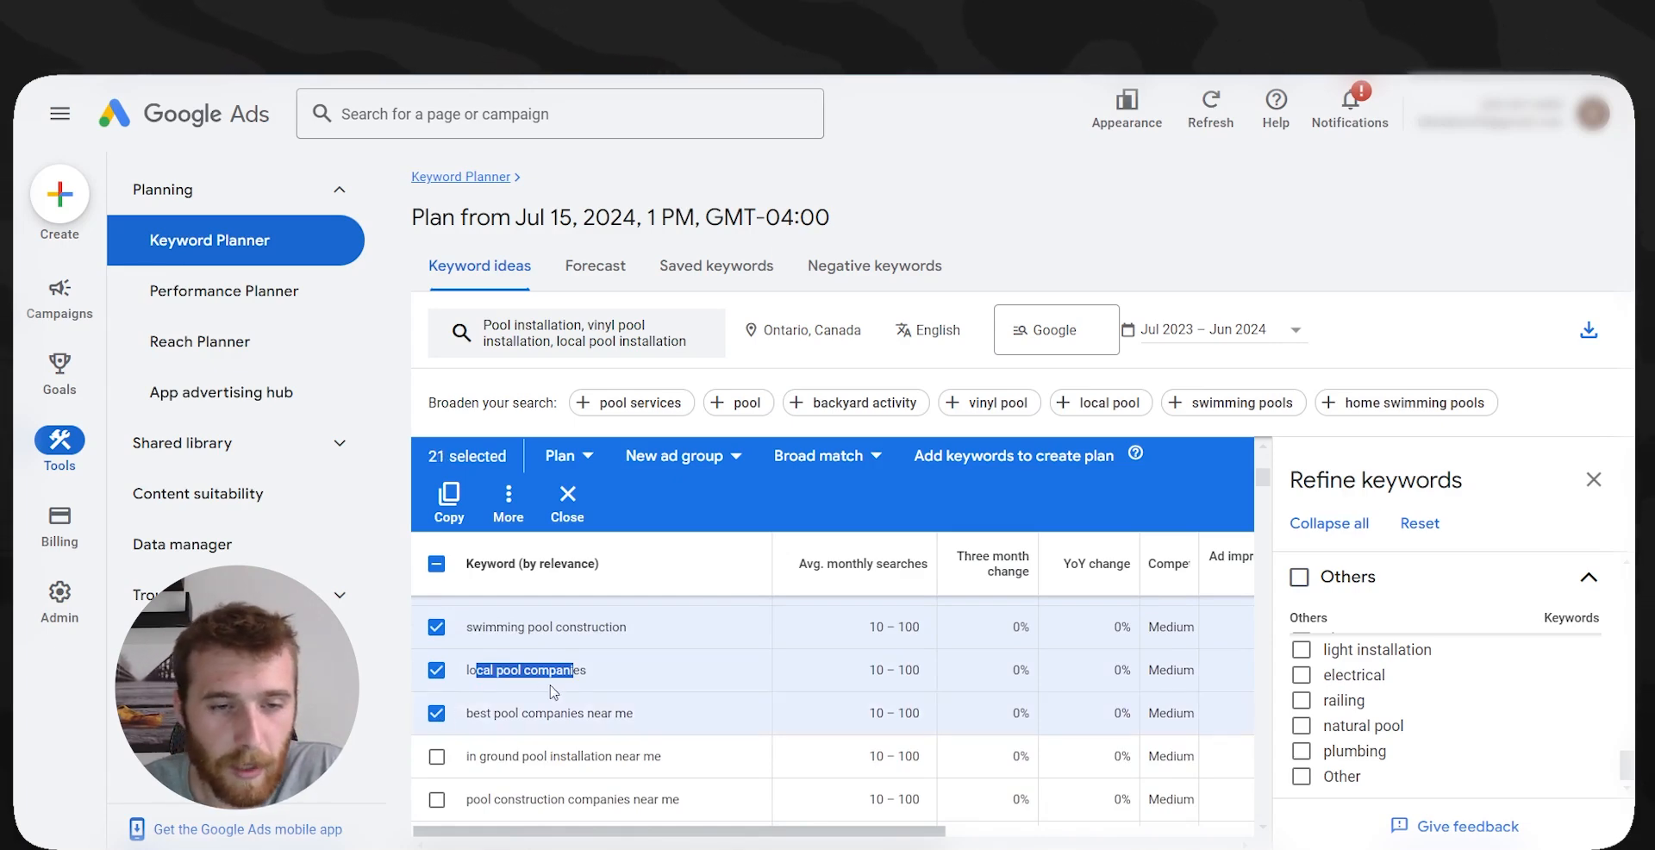
# - Select the keyword ideas "in ground pool installation near me" and "pool construction companies near me", leaving out "build your own pool"
pyautogui.scroll(-1, 551, 737)
pyautogui.scroll(-2, 545, 739)
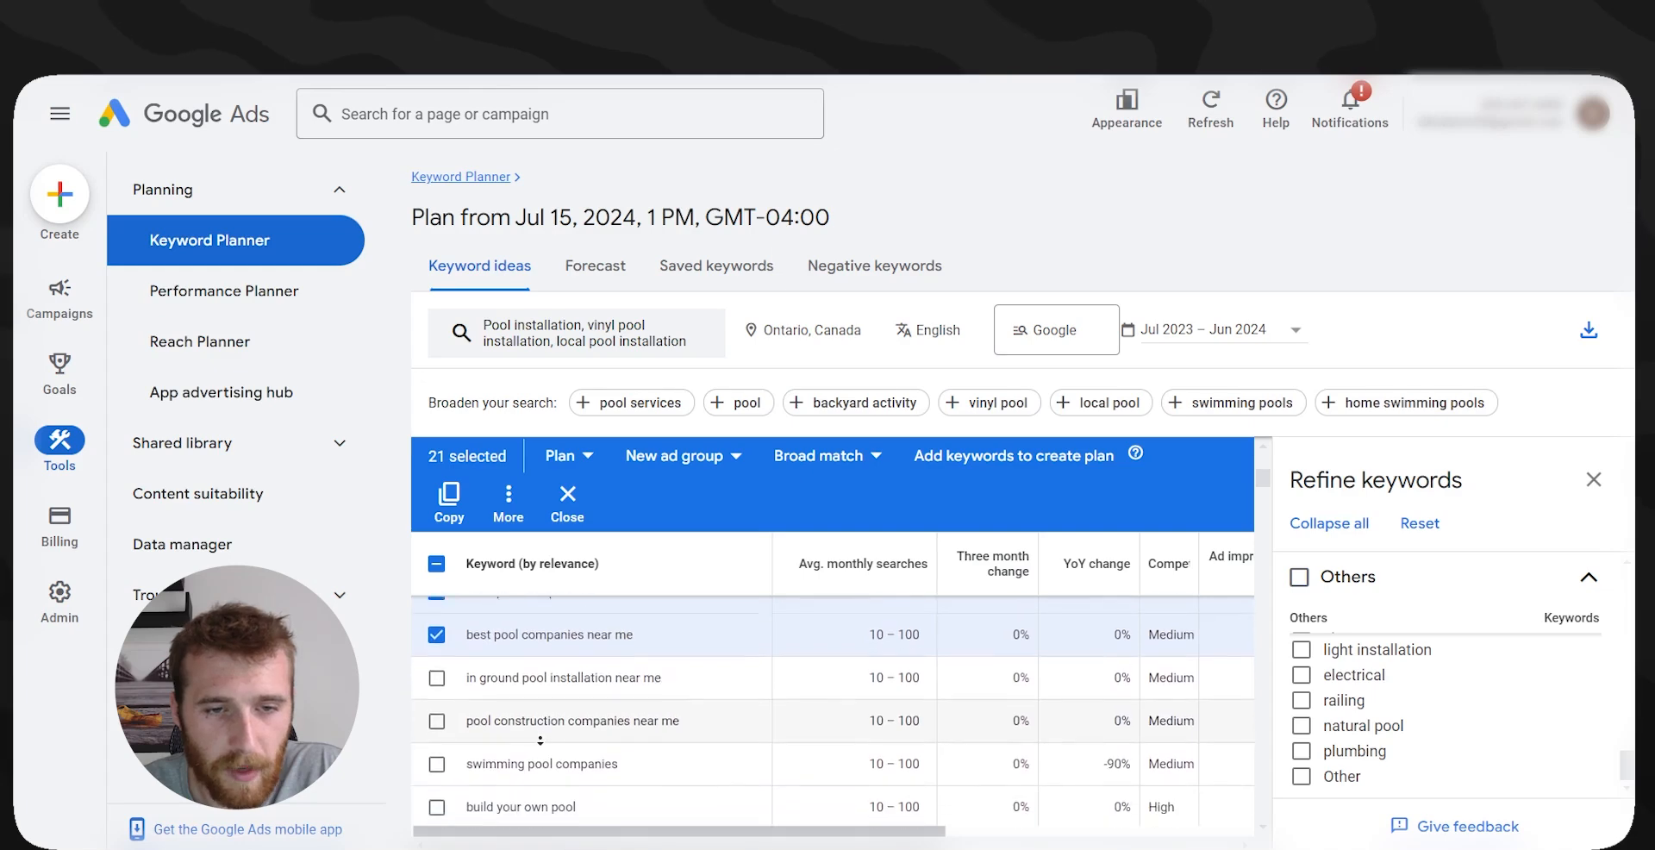
pyautogui.click(437, 657)
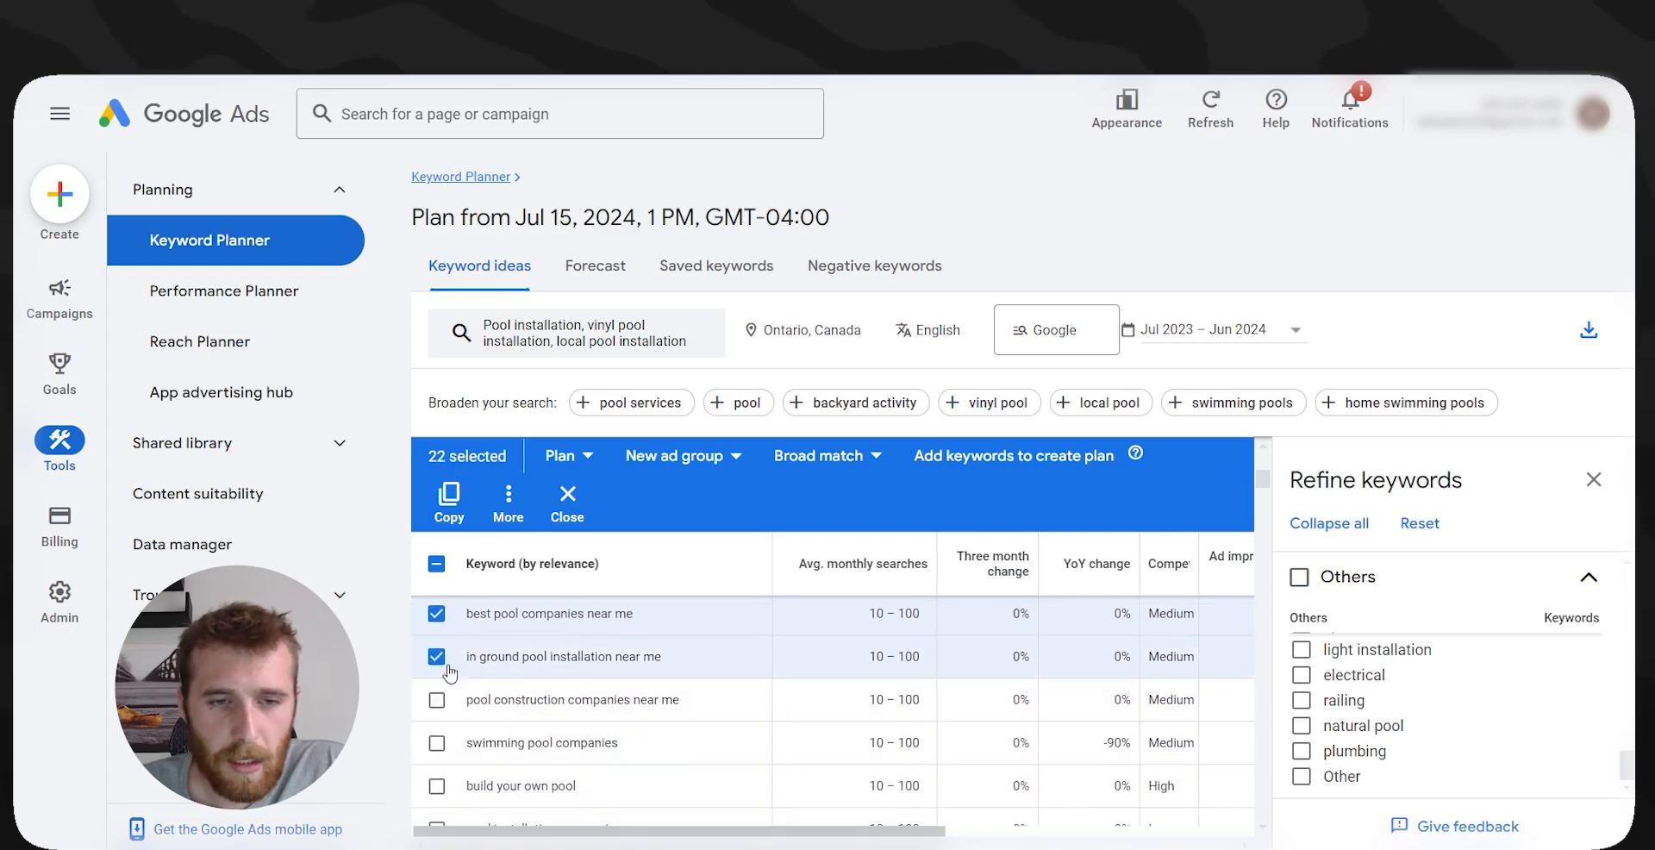
pyautogui.scroll(-1, 496, 730)
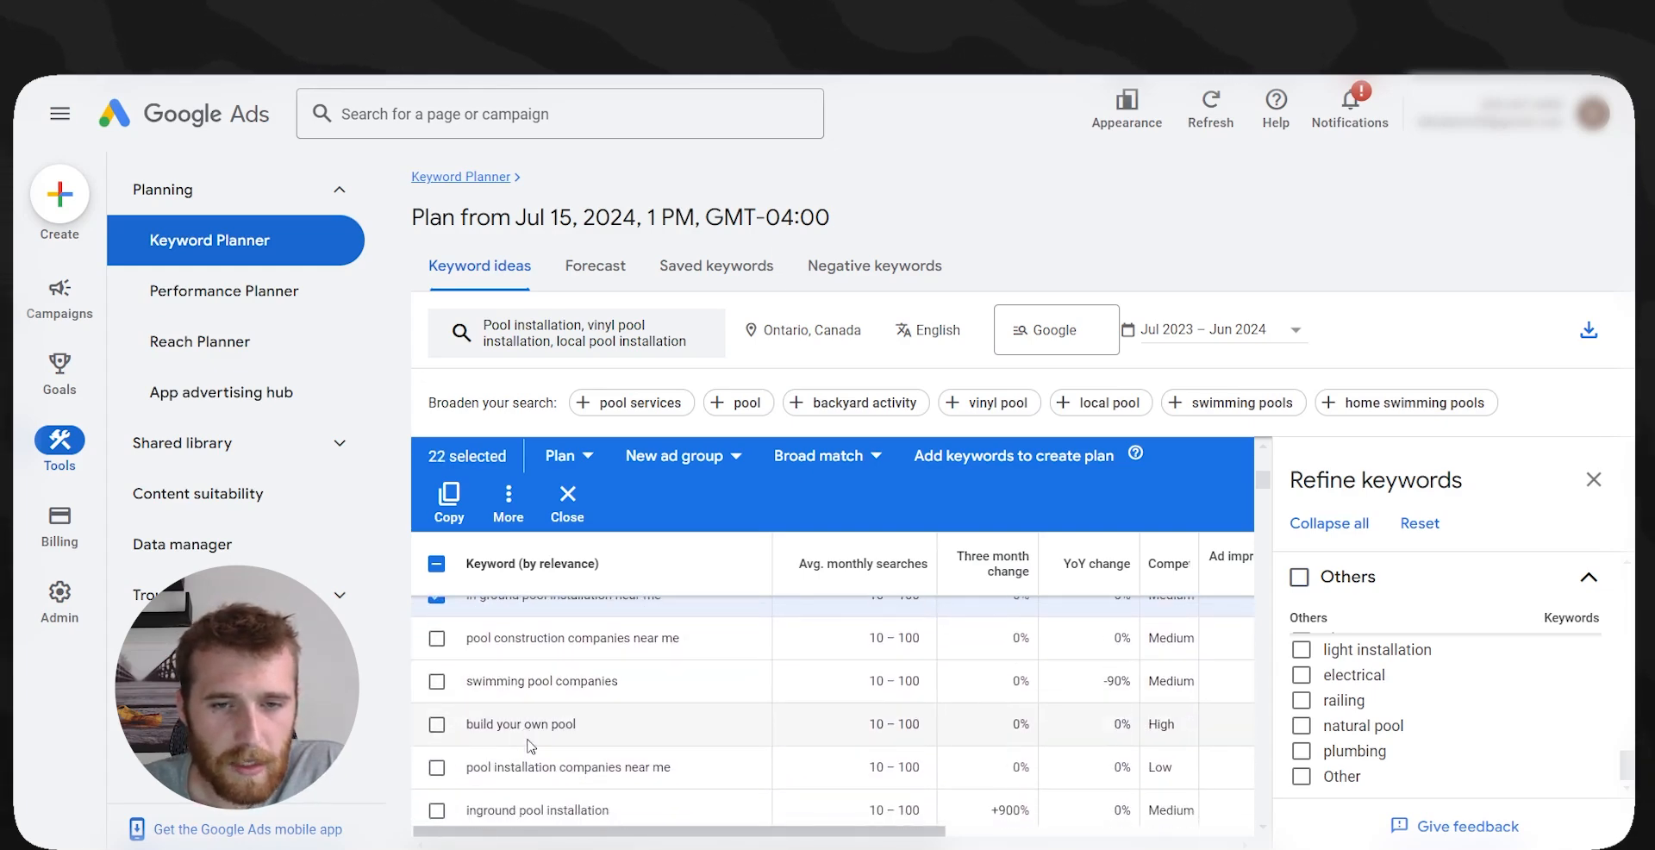
pyautogui.click(437, 638)
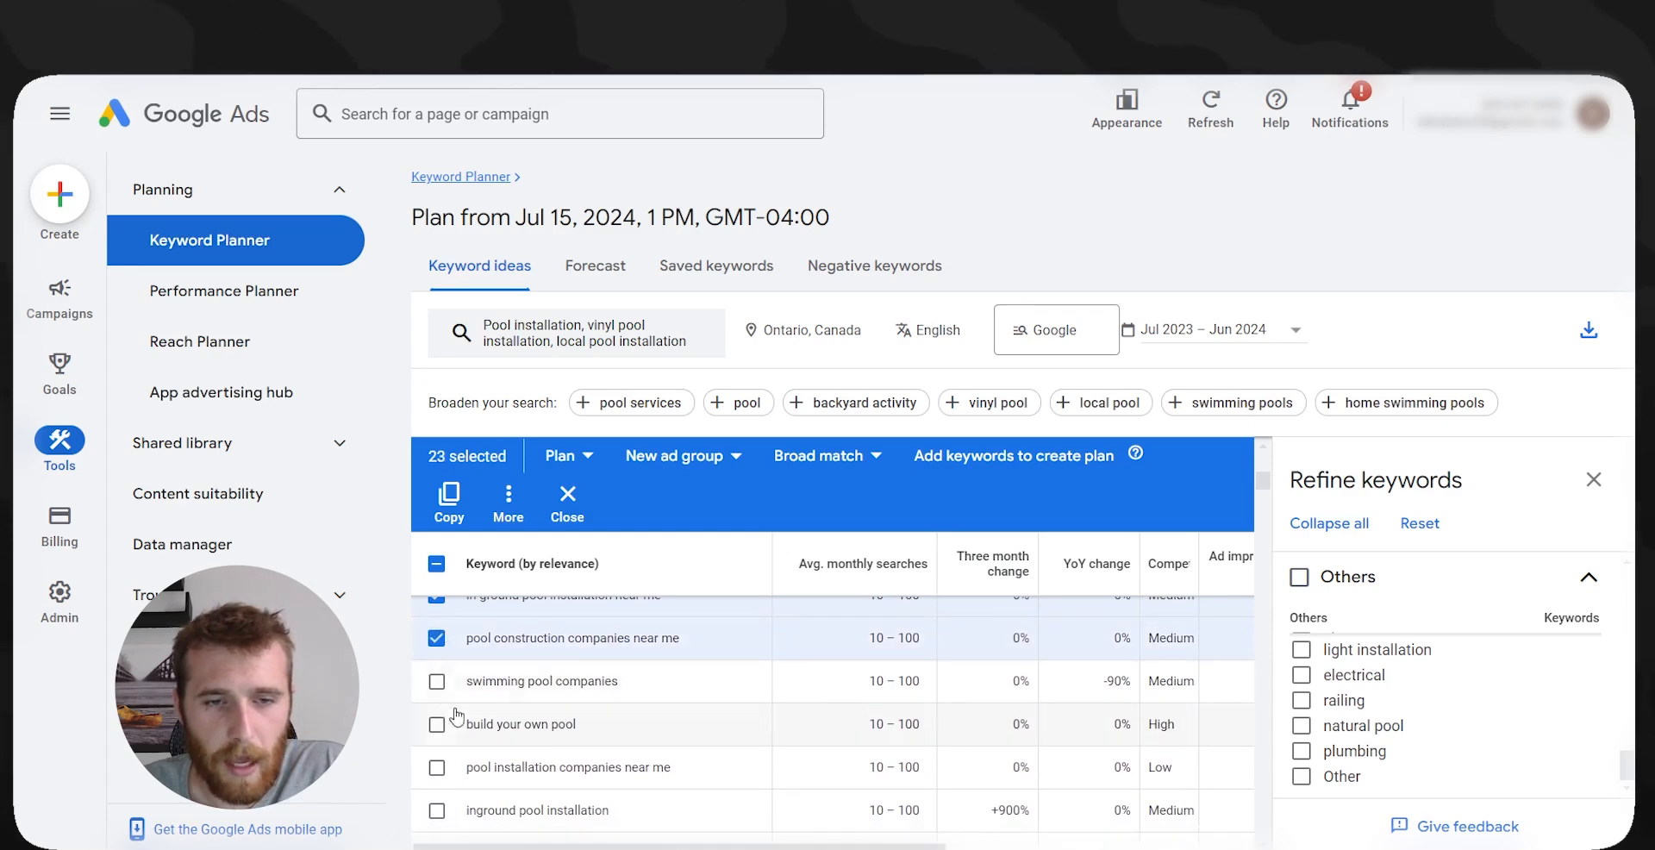
pyautogui.moveTo(593, 732); pyautogui.dragTo(446, 733)
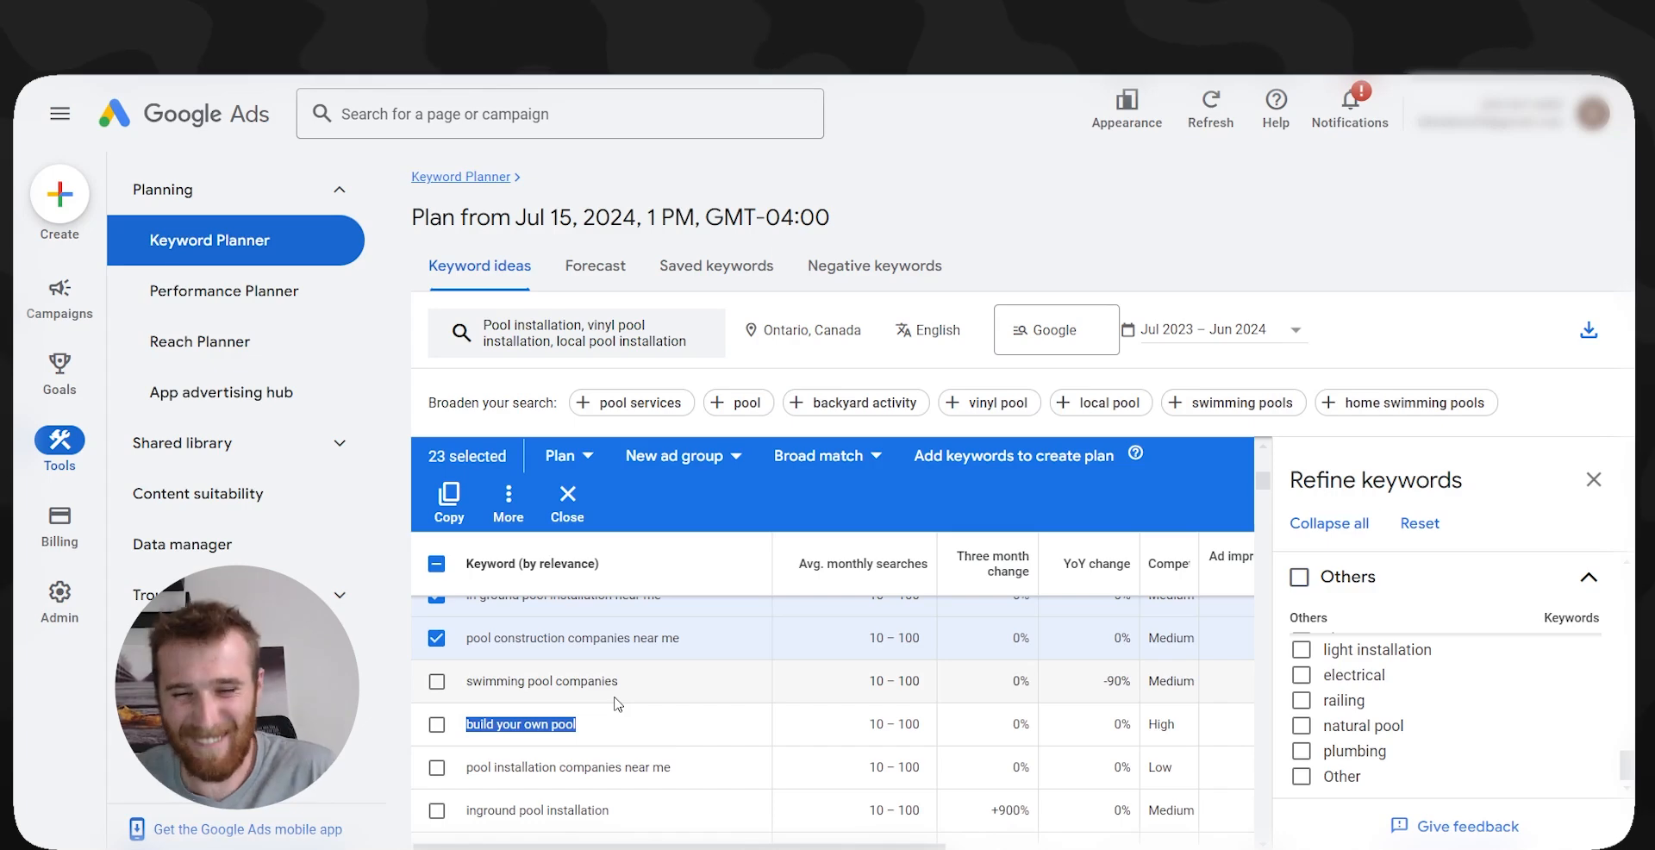
# - Add all the selected keywords to the plan as broad match
pyautogui.scroll(-10, 617, 704)
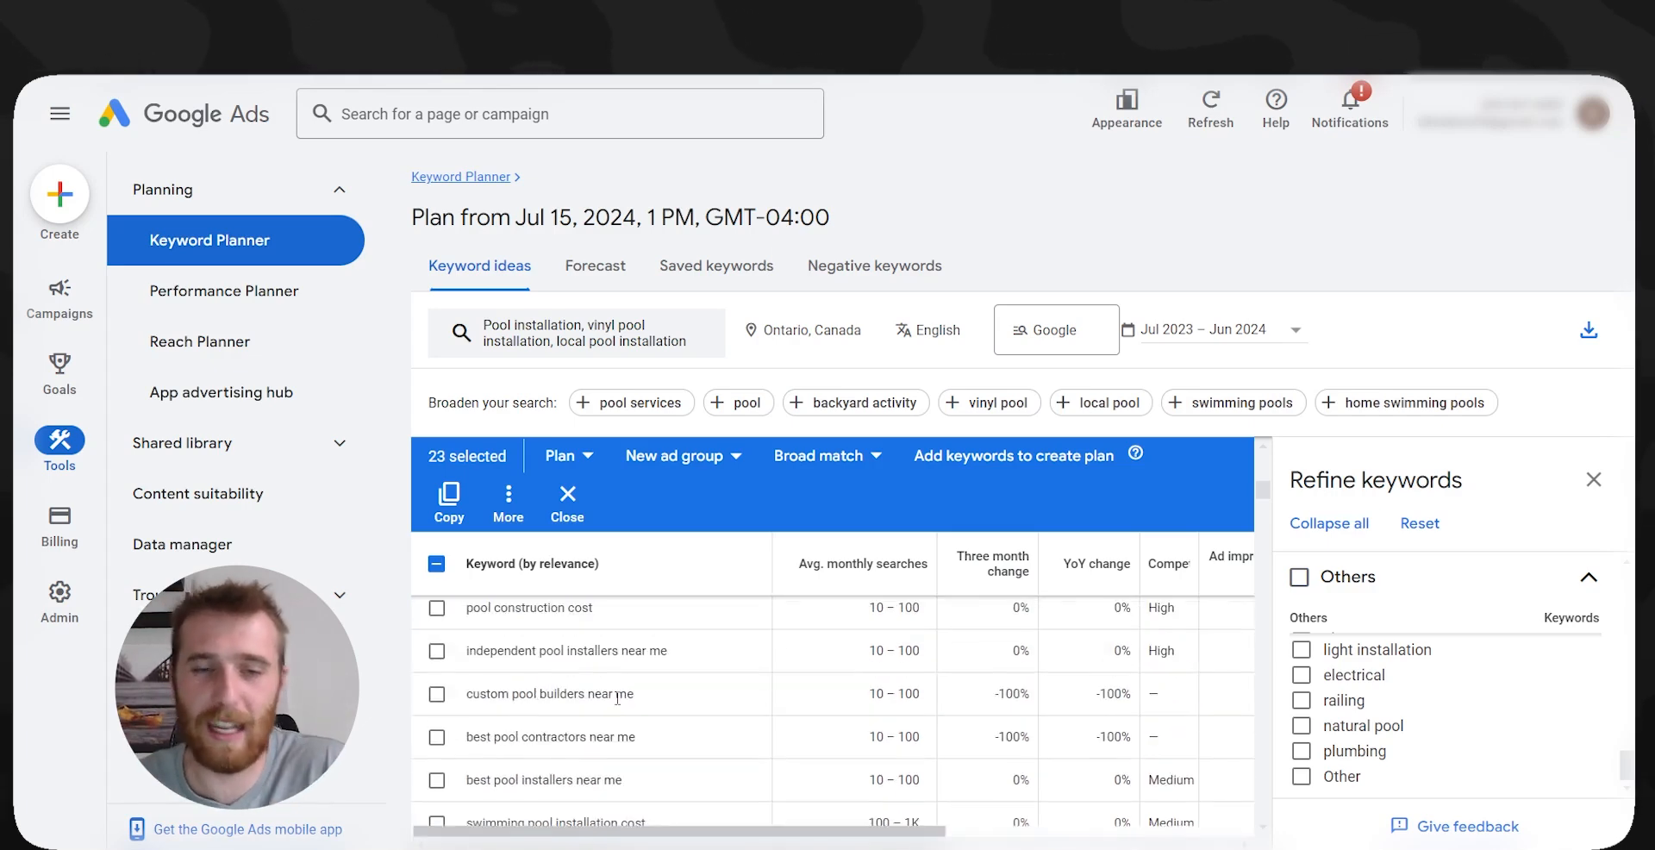
pyautogui.scroll(10, 633, 725)
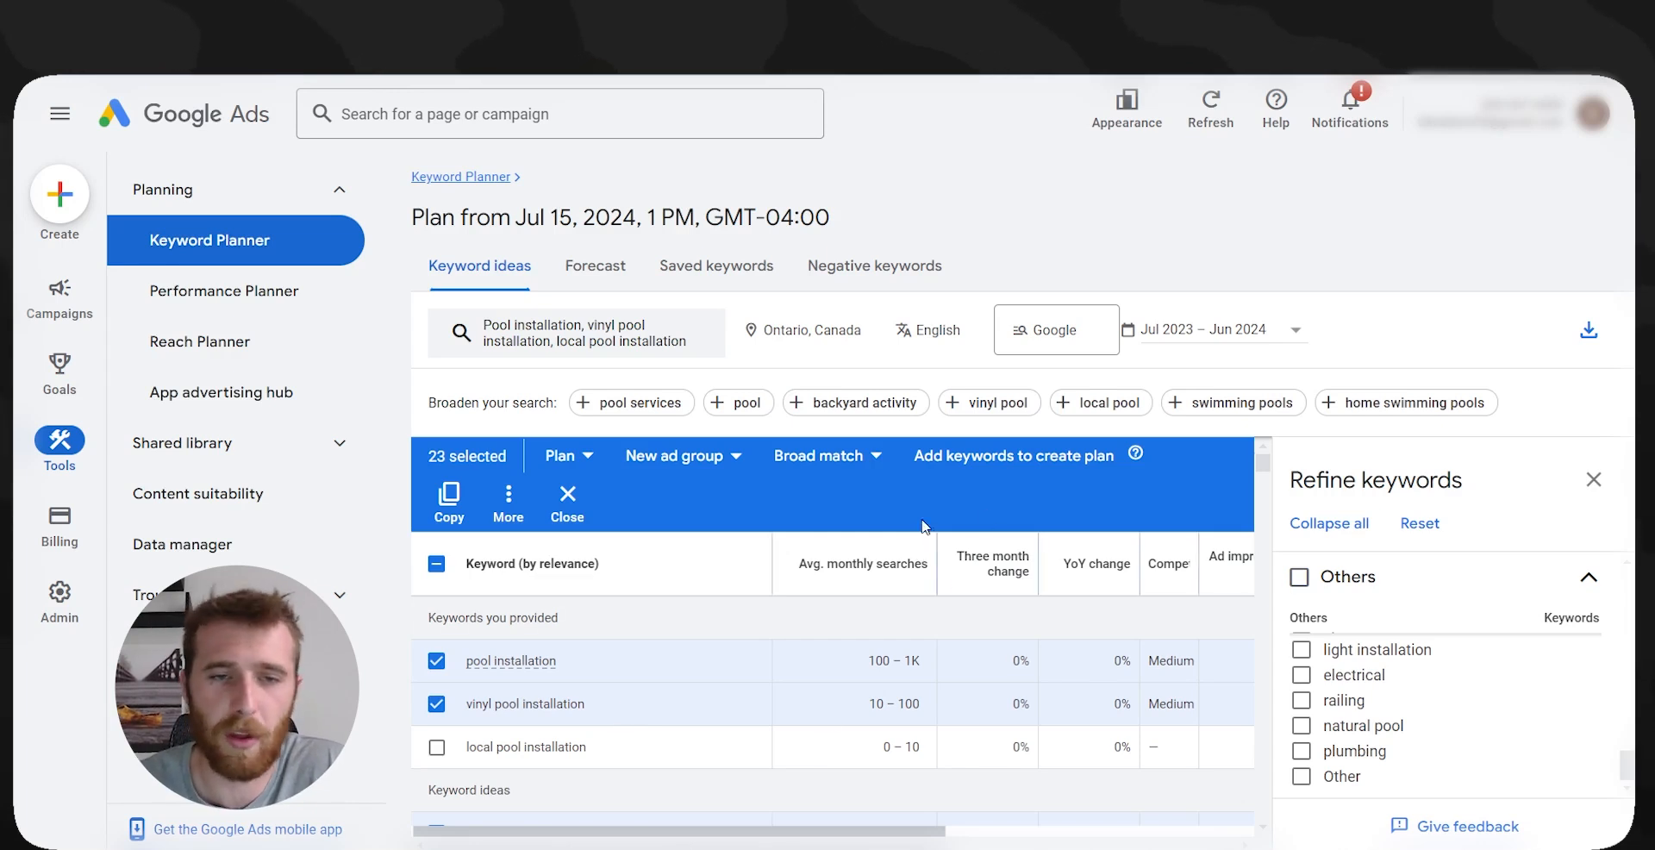
pyautogui.click(1014, 465)
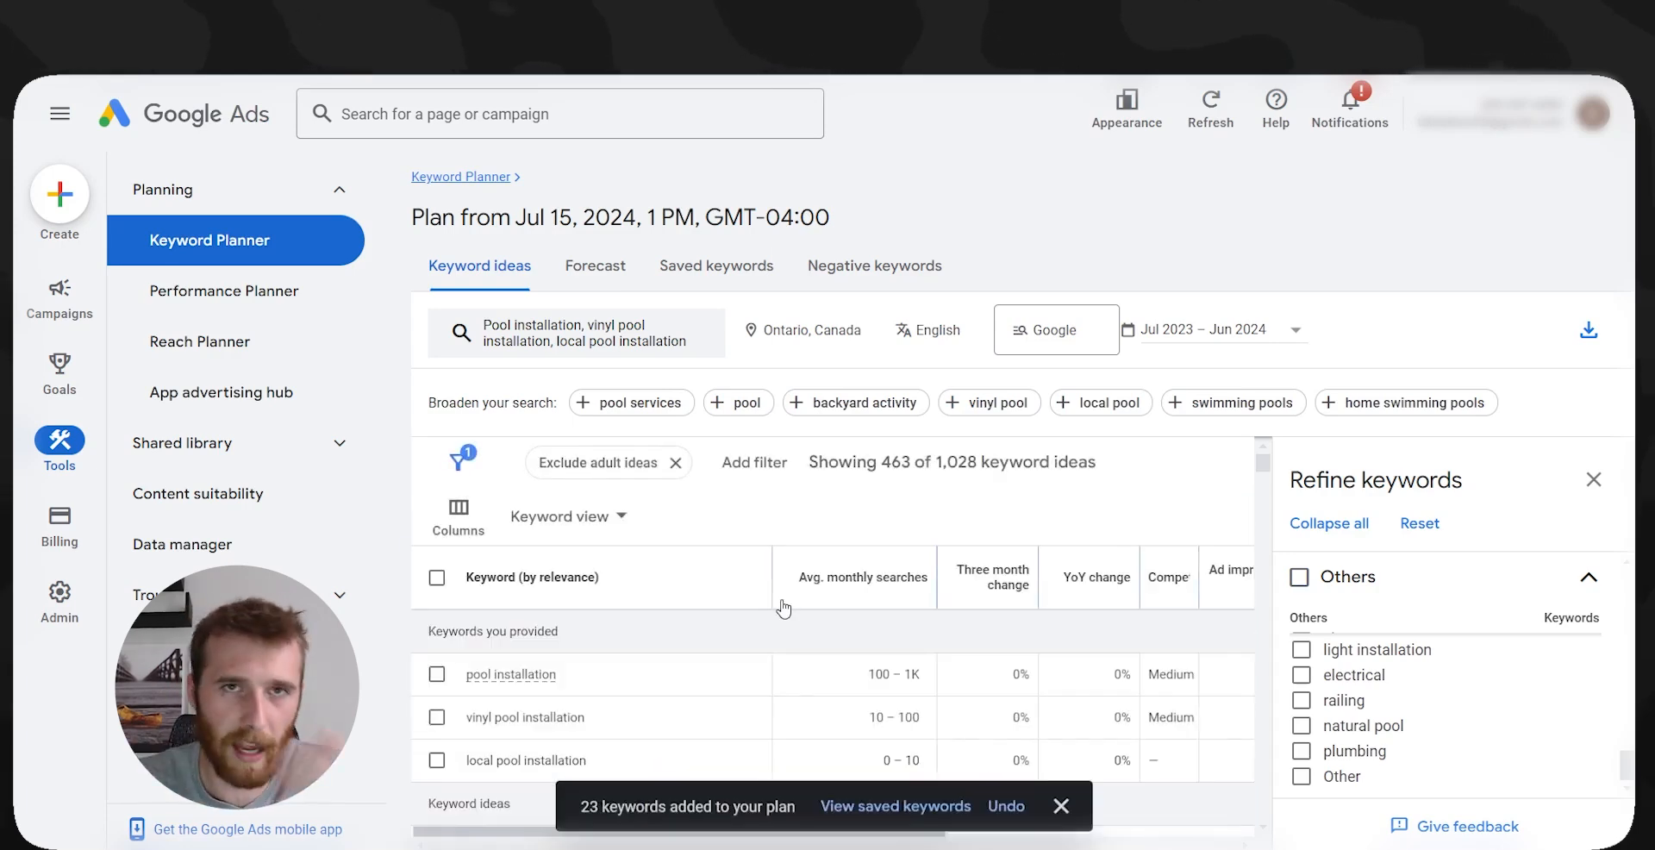
# - Review the plan's forecast and its saved keywords, and look over the available download formats without downloading
pyautogui.click(597, 270)
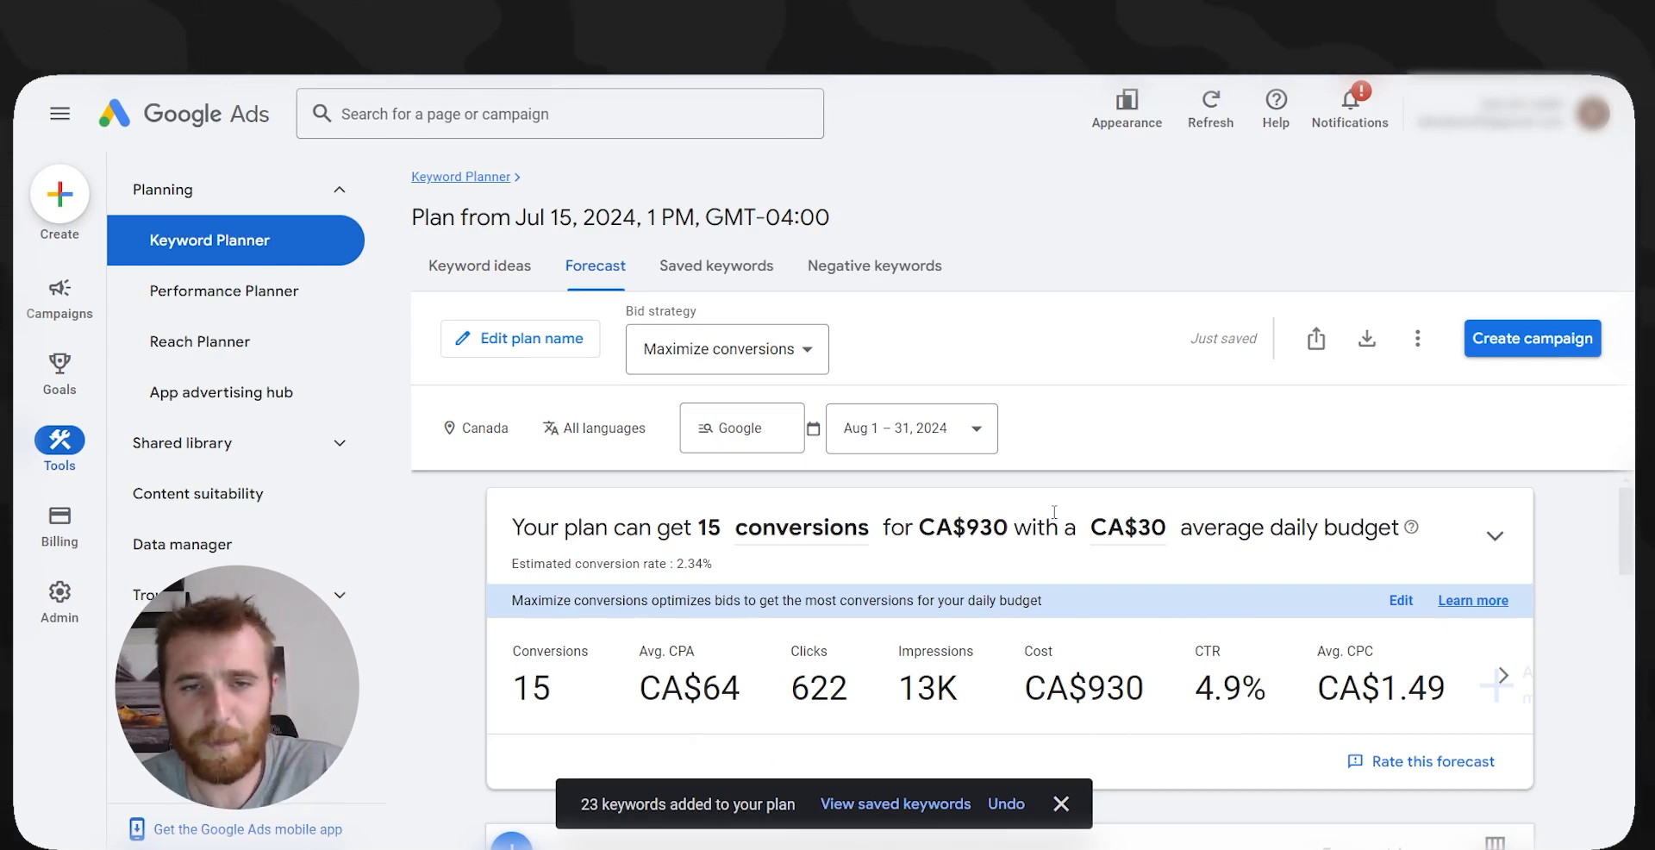
pyautogui.click(717, 267)
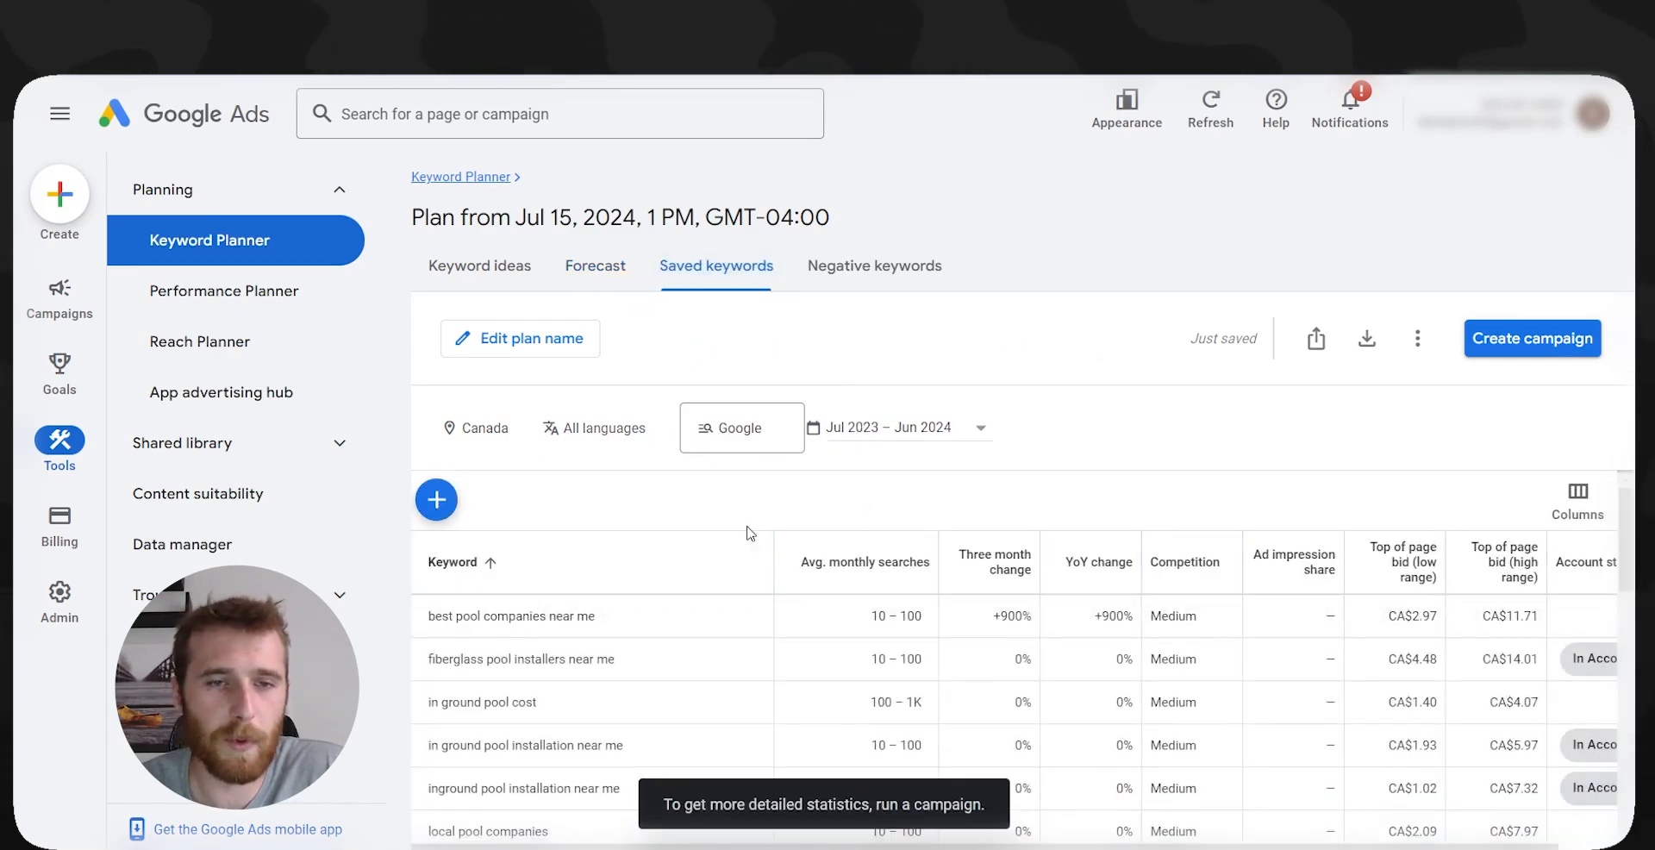
pyautogui.click(1370, 340)
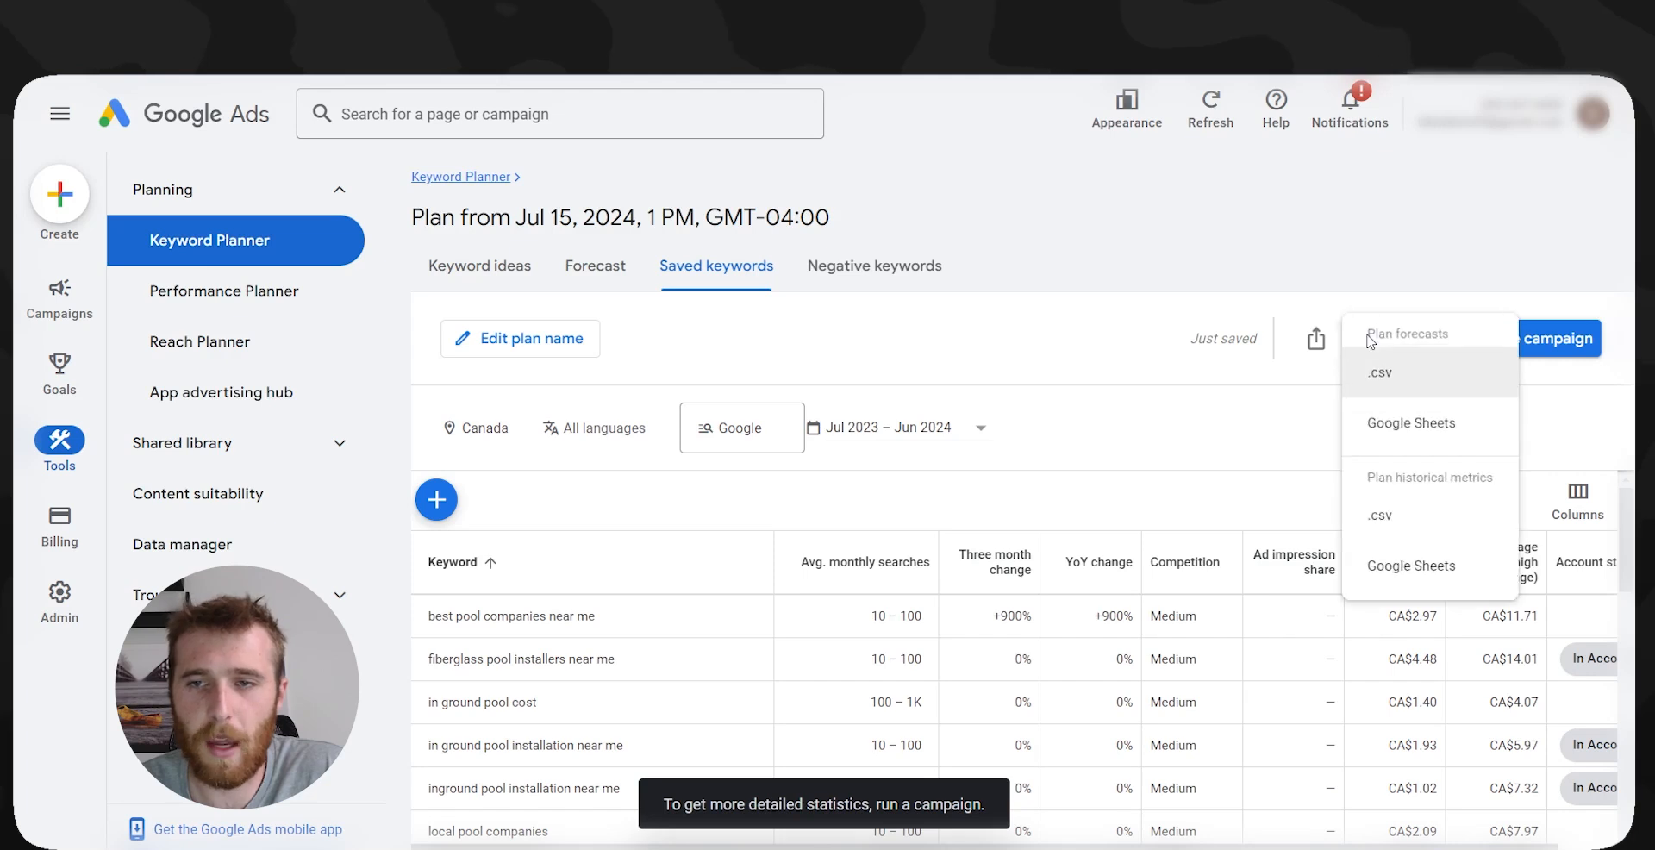
pyautogui.click(1214, 329)
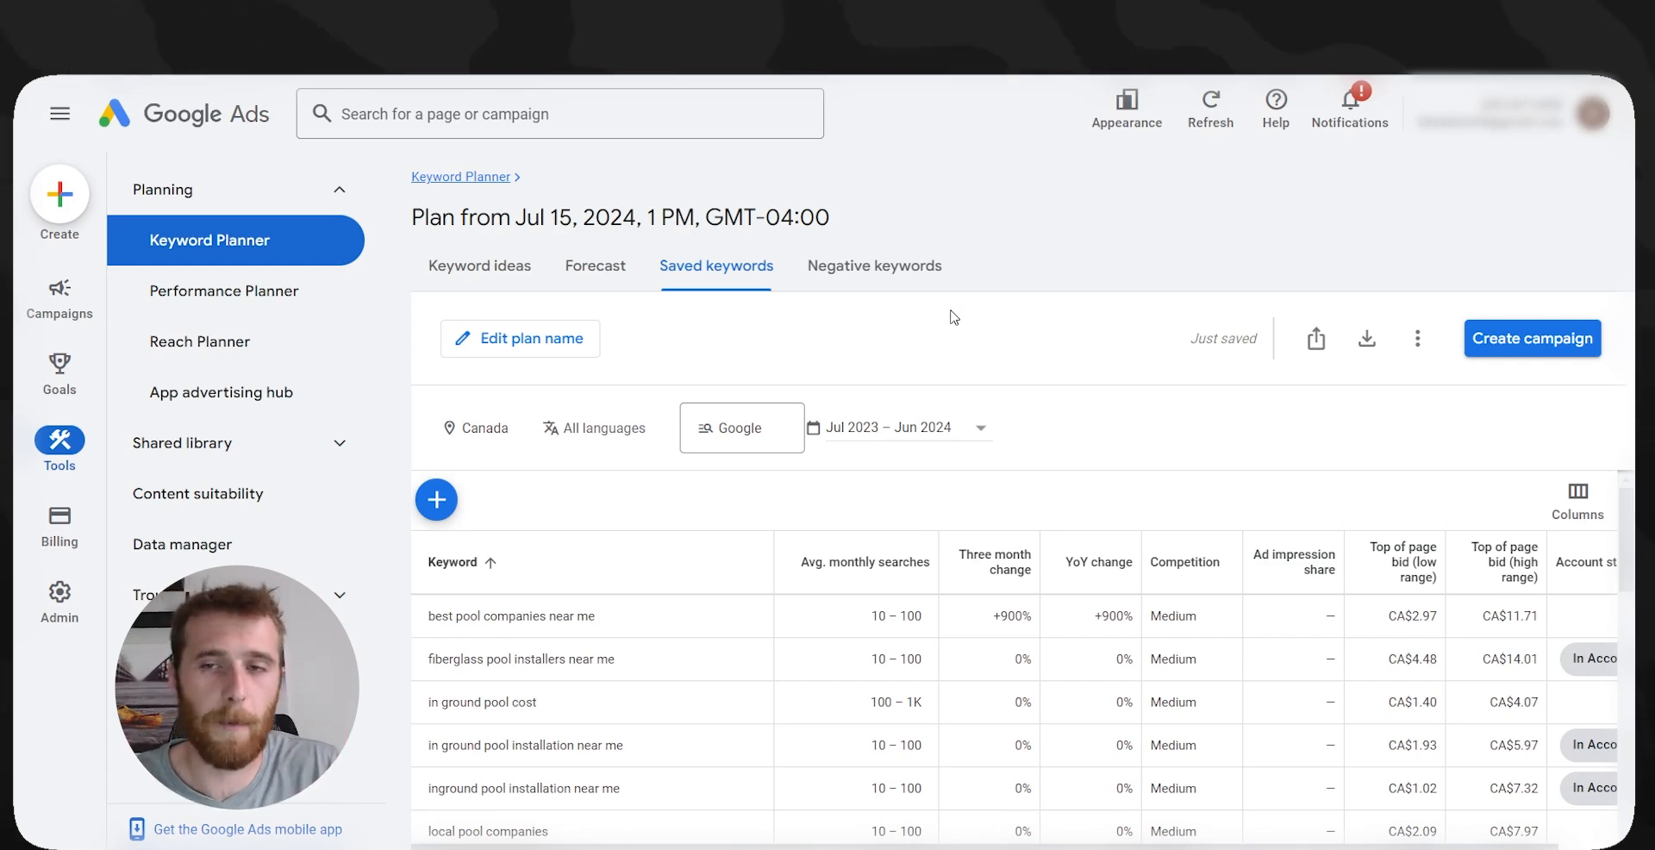
# - Download the plan historical metrics to Google Sheets and open the resulting sheet
pyautogui.click(1365, 341)
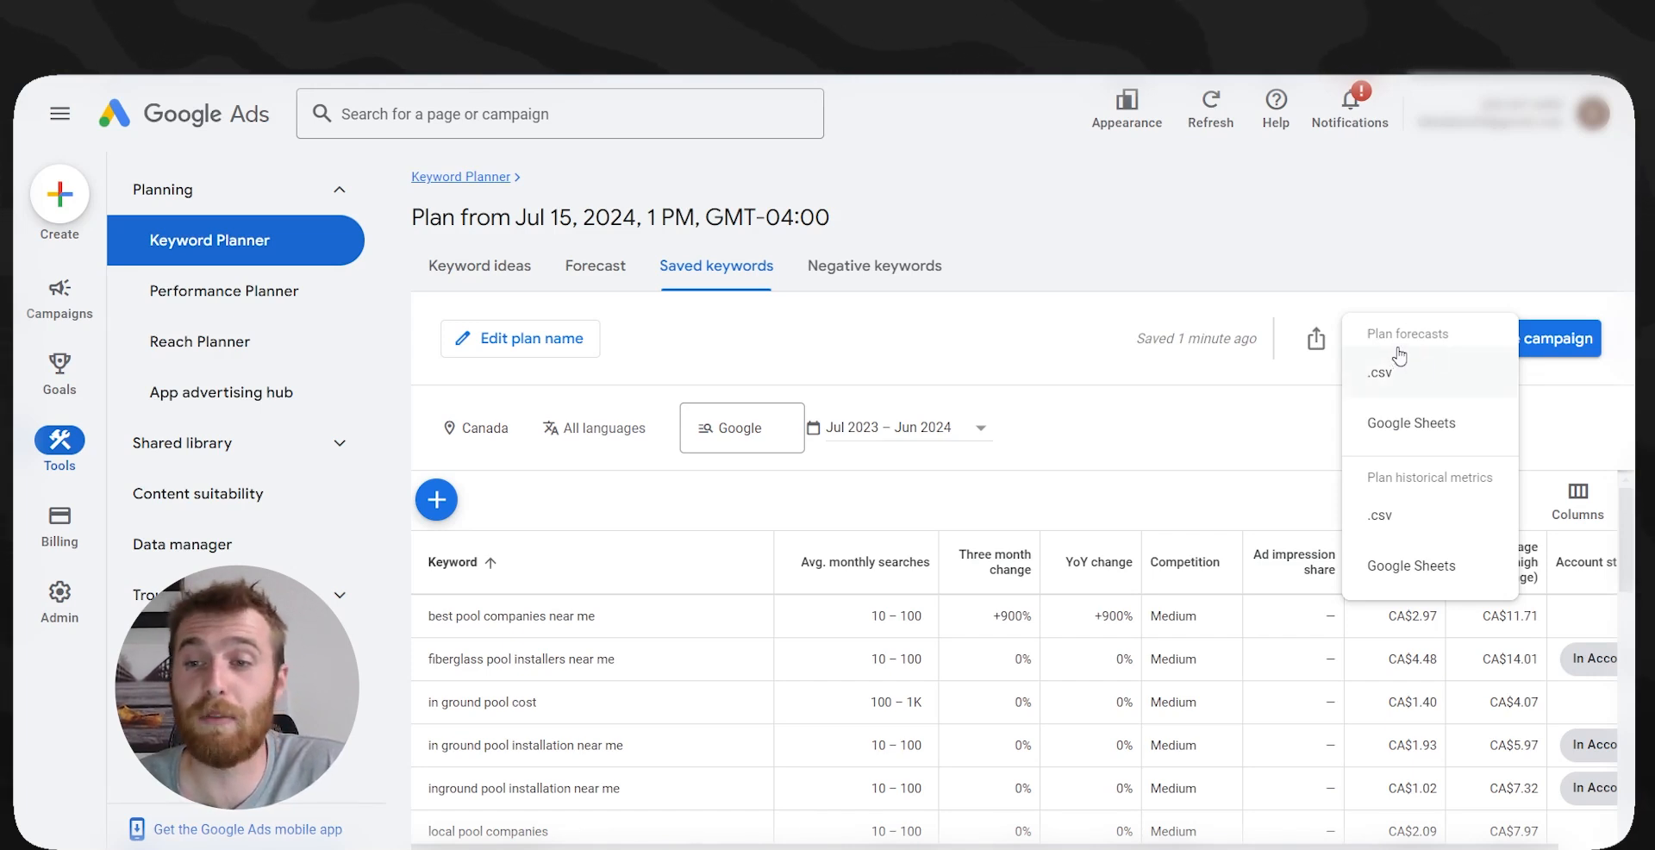
pyautogui.moveTo(1501, 477); pyautogui.dragTo(1365, 477)
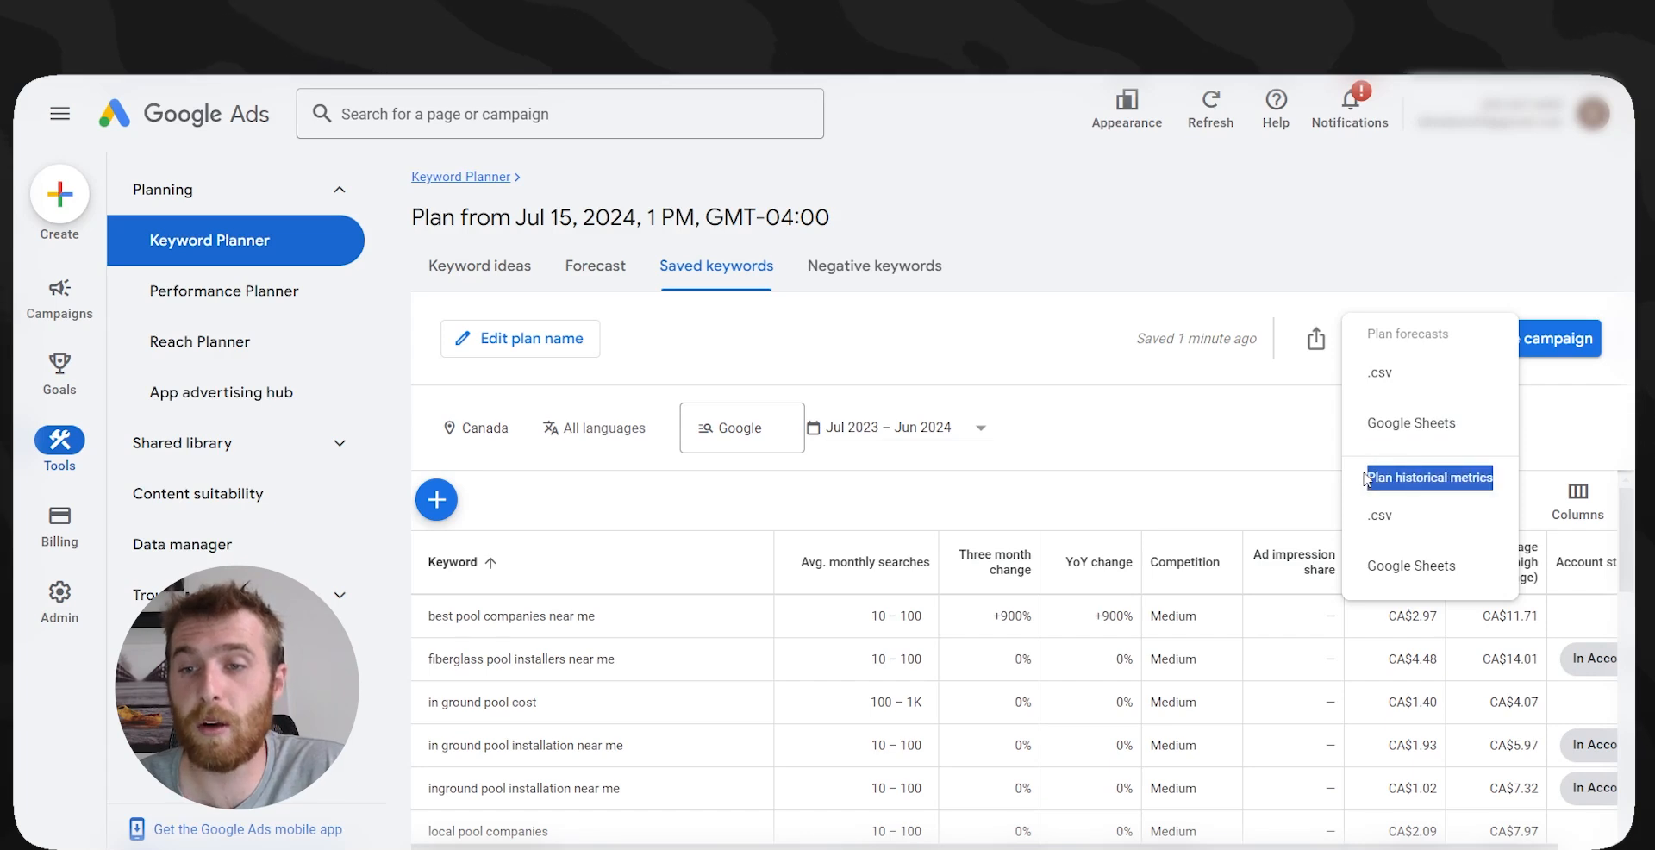
pyautogui.click(1424, 569)
pyautogui.click(994, 586)
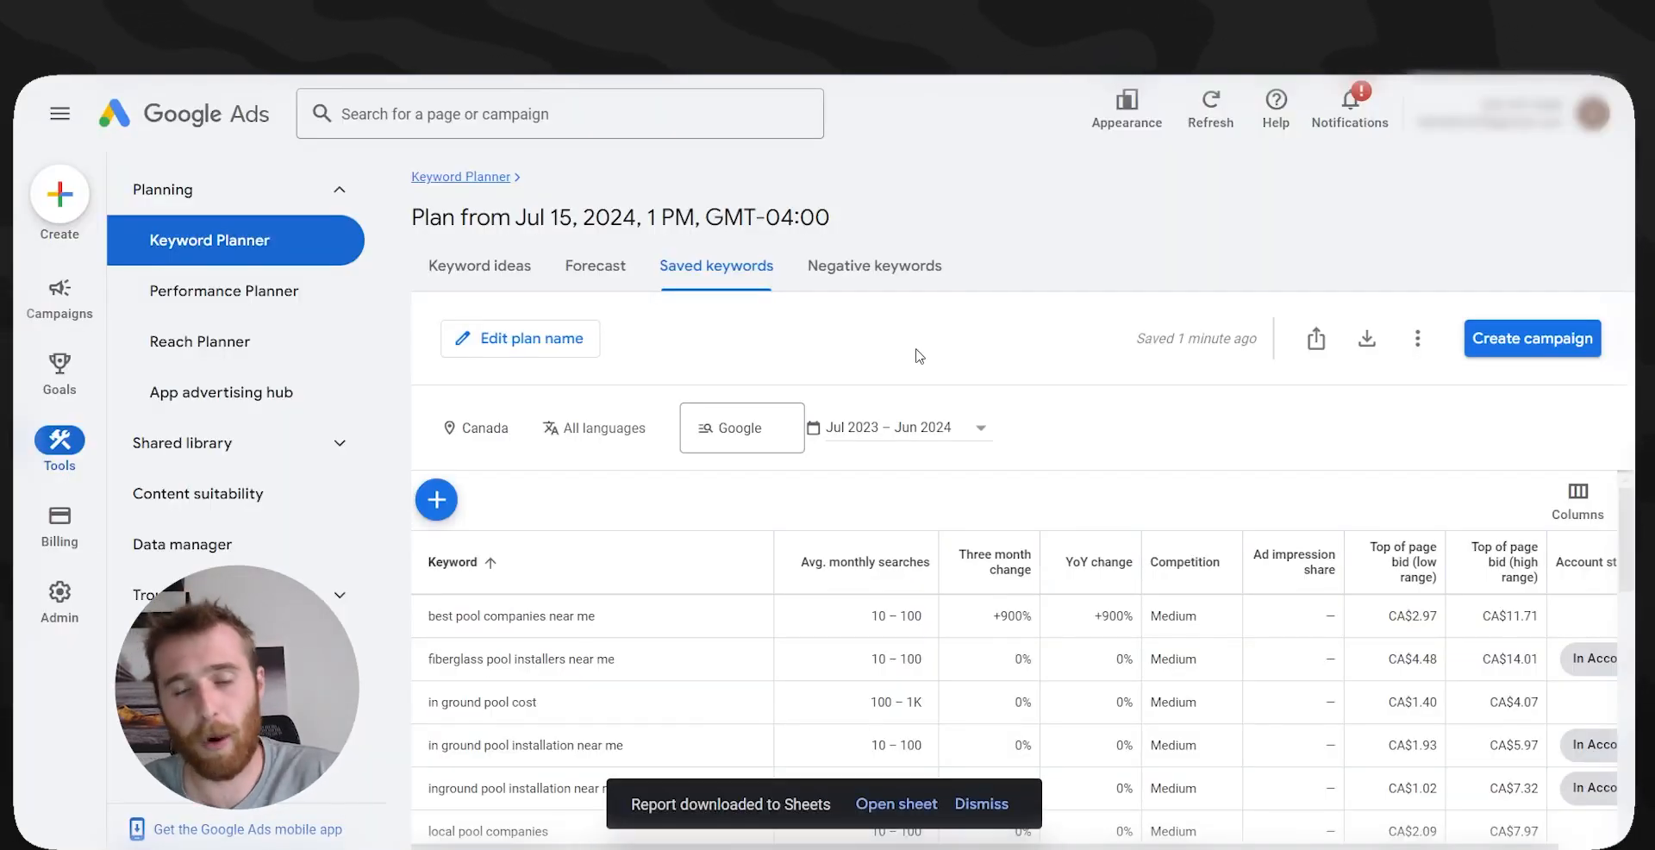
pyautogui.click(894, 803)
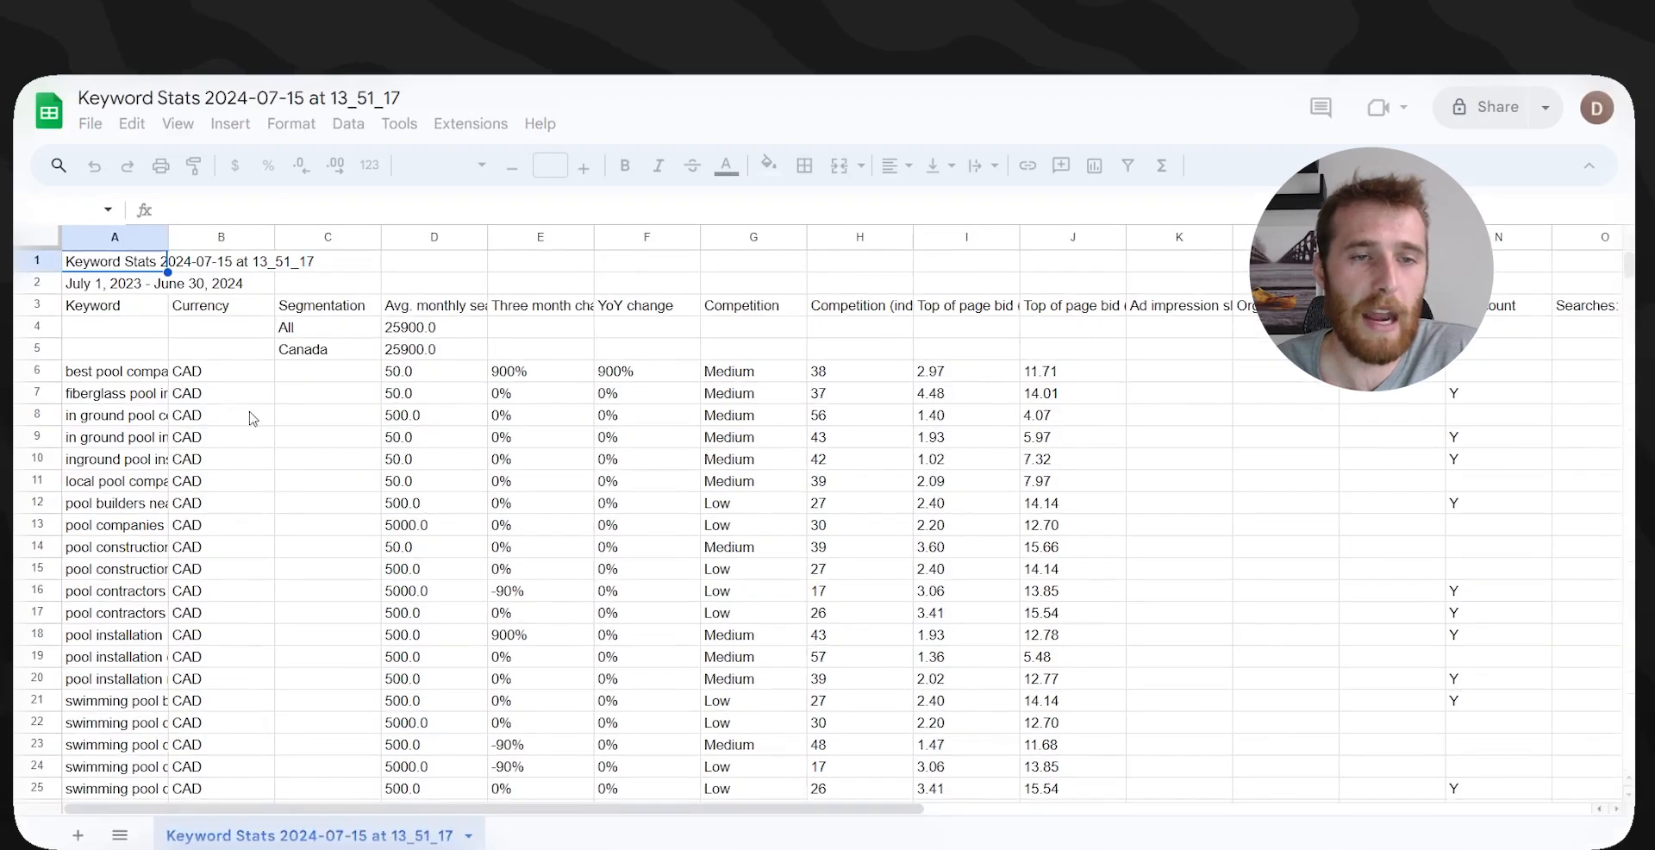
# - Clear the metrics data in B3:O32 of the Keyword Stats sheet, leaving the keyword column in place
pyautogui.moveTo(144, 327); pyautogui.dragTo(250, 330)
pyautogui.click(250, 329)
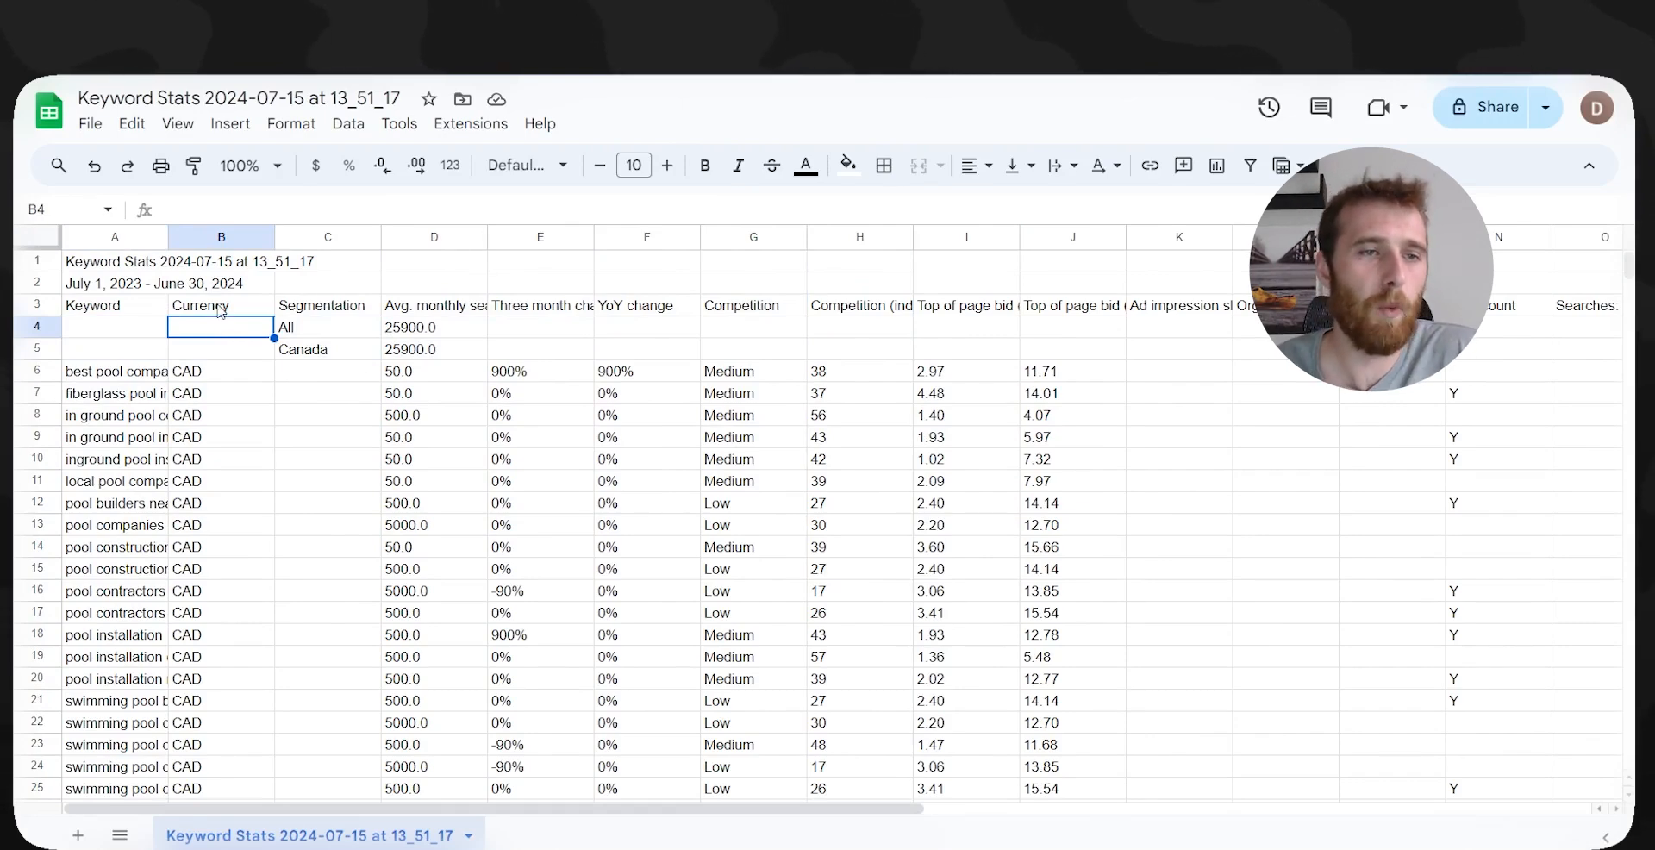
pyautogui.moveTo(215, 301); pyautogui.dragTo(1530, 616)
pyautogui.press('Delete')
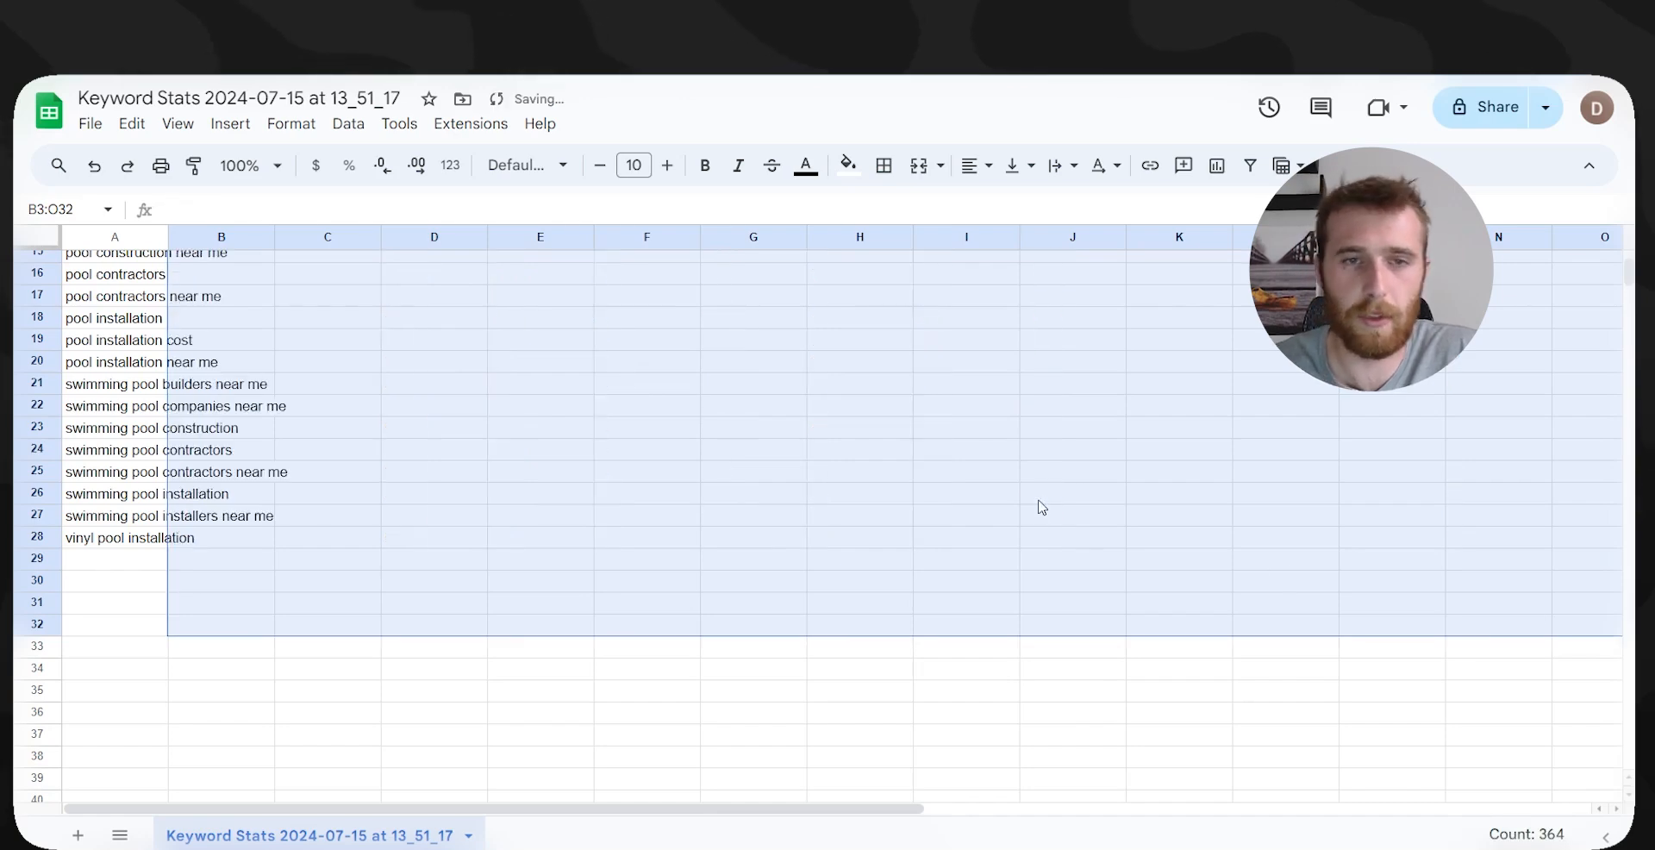
pyautogui.scroll(5, 1038, 506)
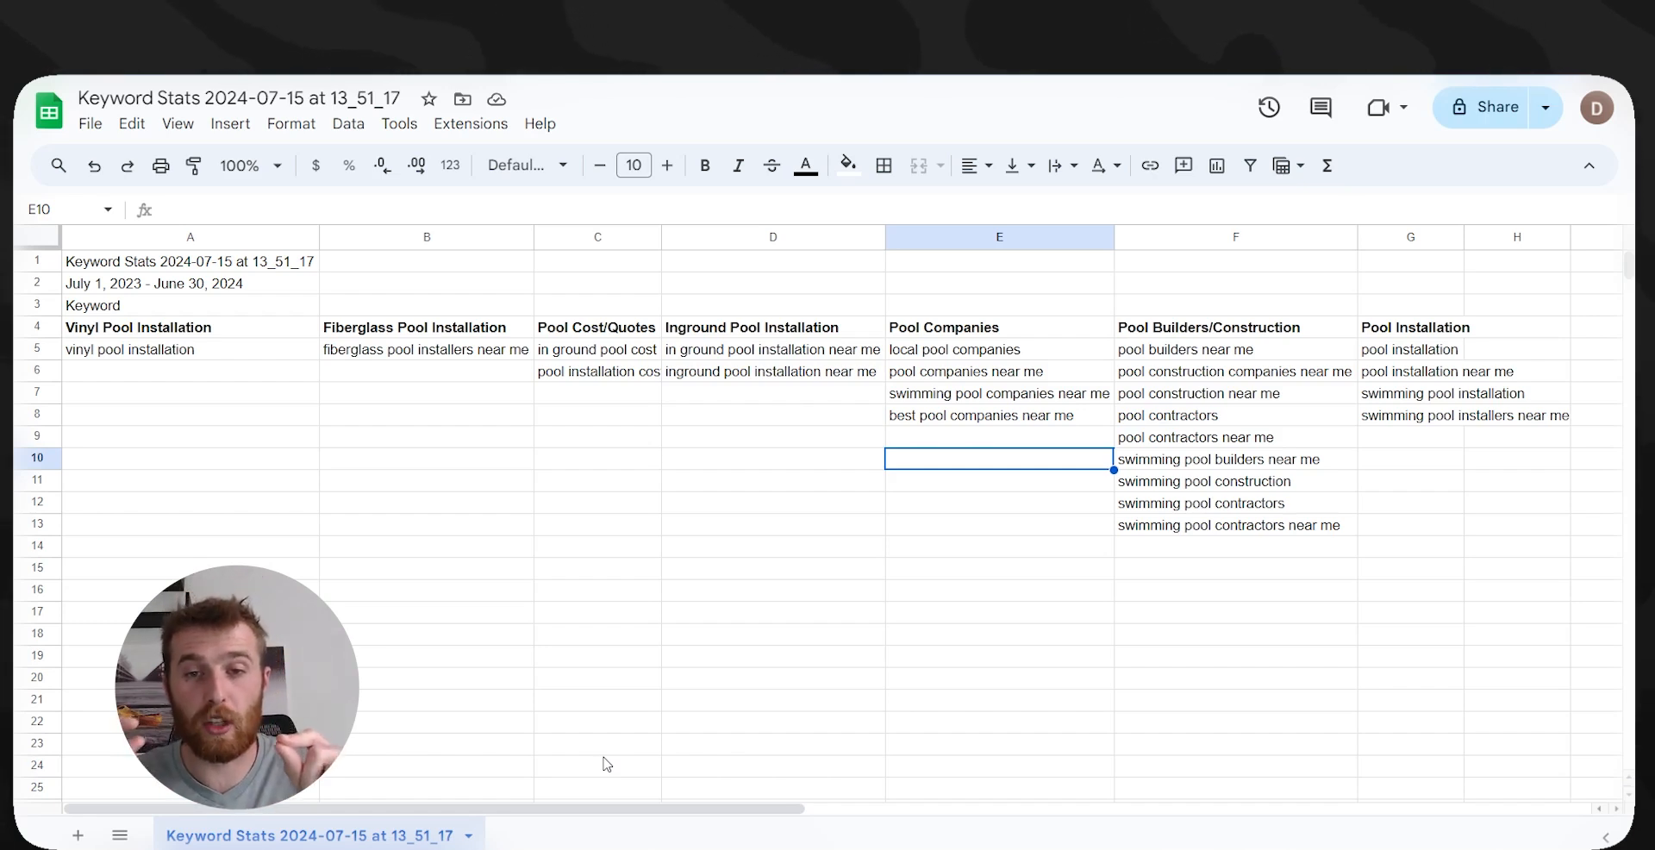
# - Examine the themed keyword groups in the sheet, from the Pool Companies column across to the Vinyl Pool Installation heading
pyautogui.click(966, 355)
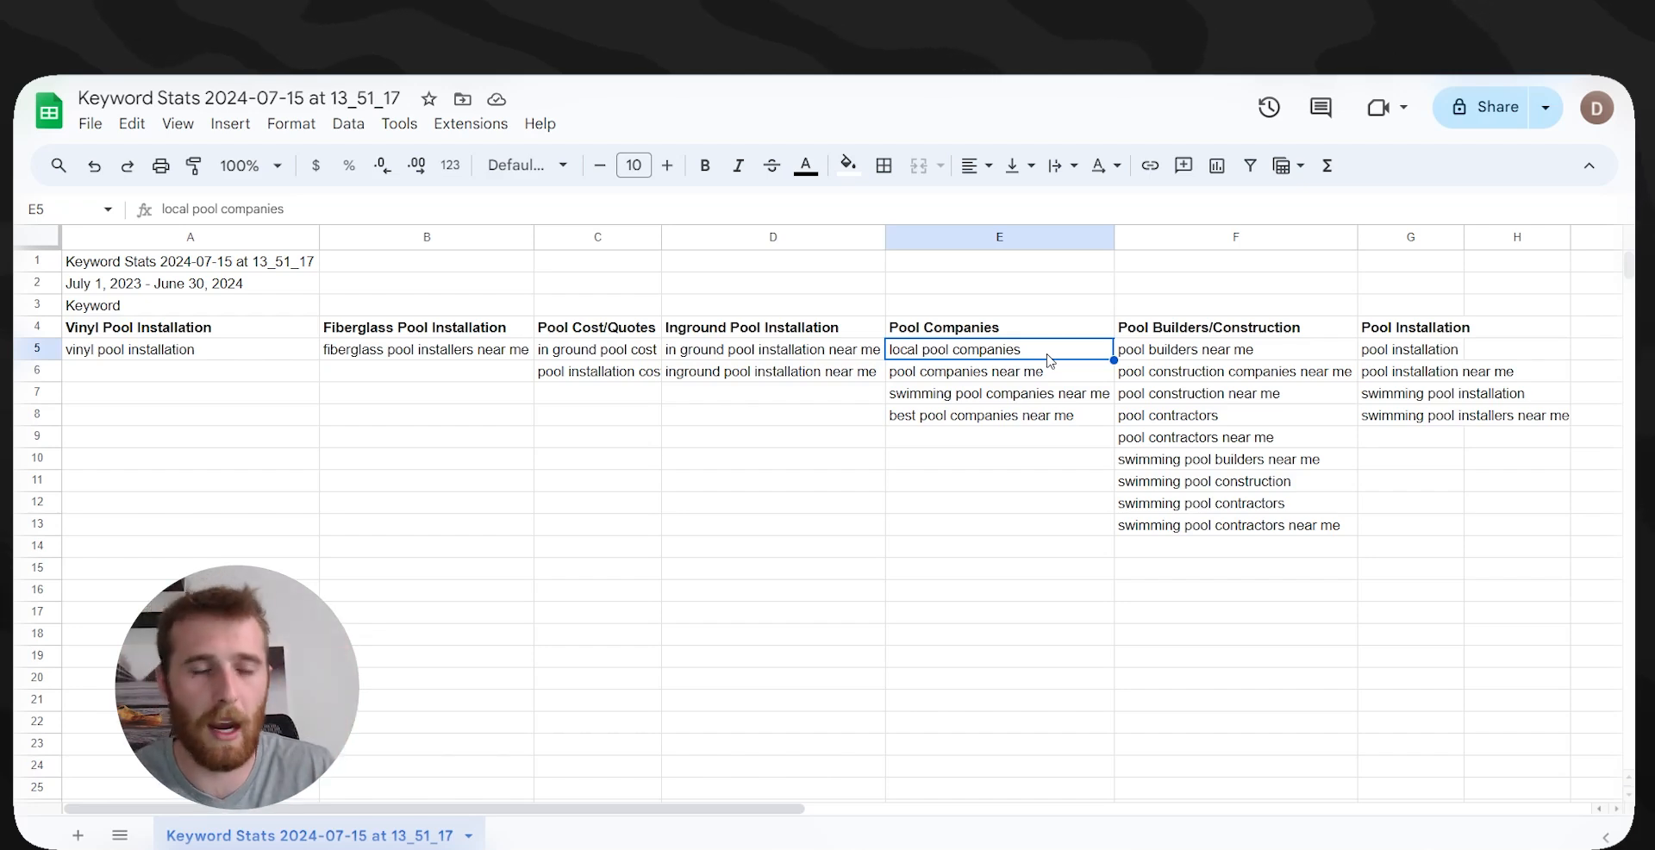
pyautogui.press('Up')
pyautogui.press('Up')
pyautogui.press('Left')
pyautogui.press('Left')
pyautogui.press('Left')
pyautogui.press('Left')
pyautogui.press('Down')
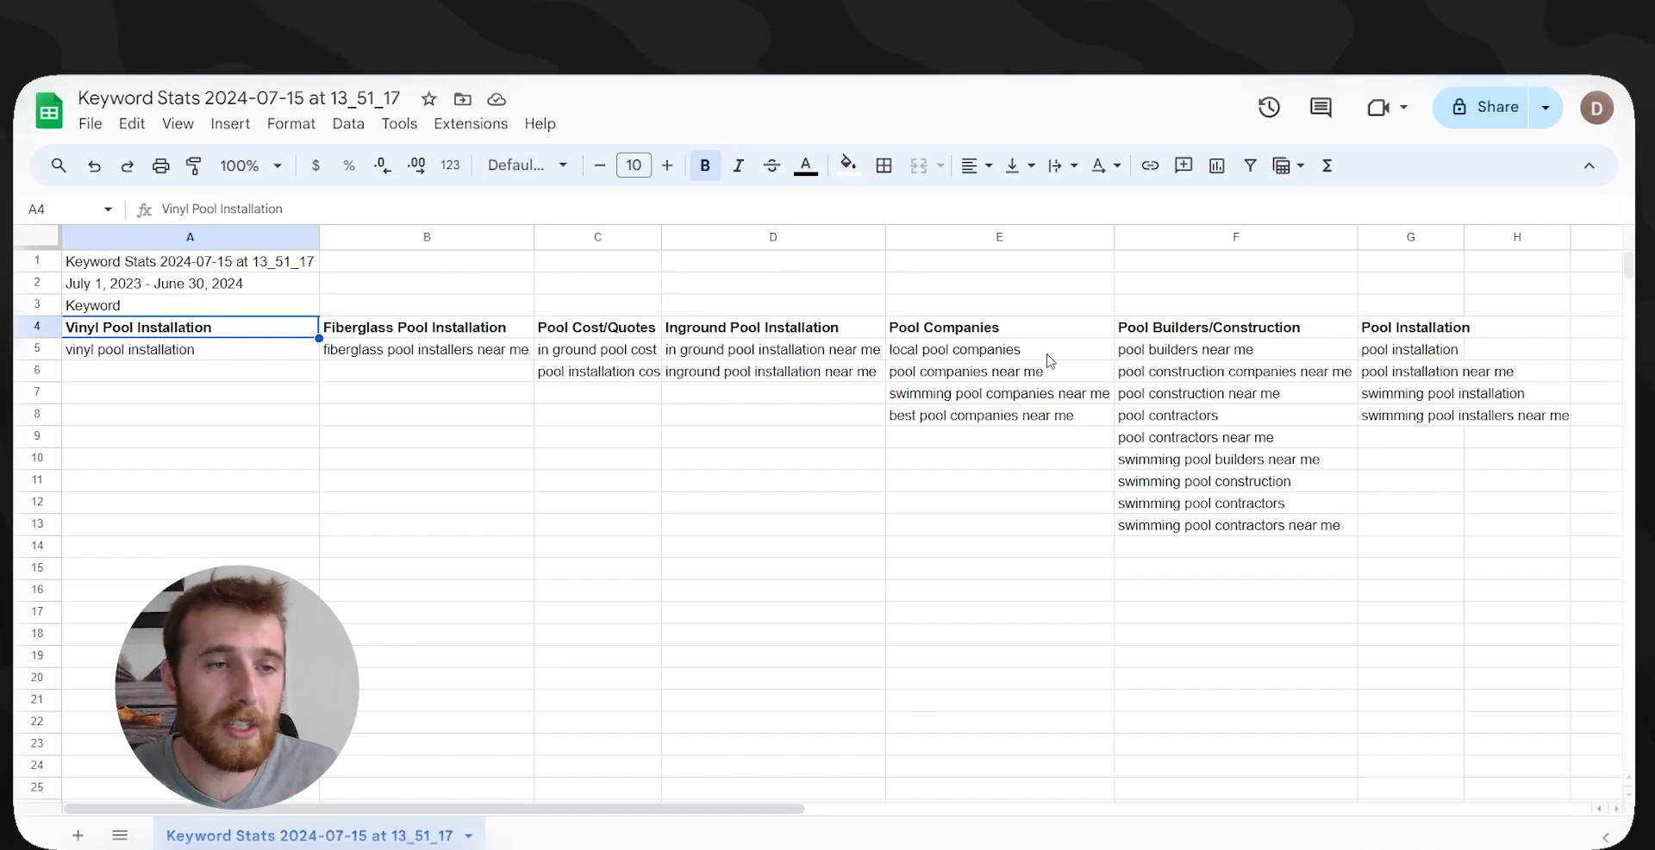
# - Look across the theme headings in row 4 and at the keyword grouped under Vinyl Pool Installation
pyautogui.press('Down')
pyautogui.press('Up')
pyautogui.press('Right')
pyautogui.press('Right')
pyautogui.press('Right')
pyautogui.press('Right')
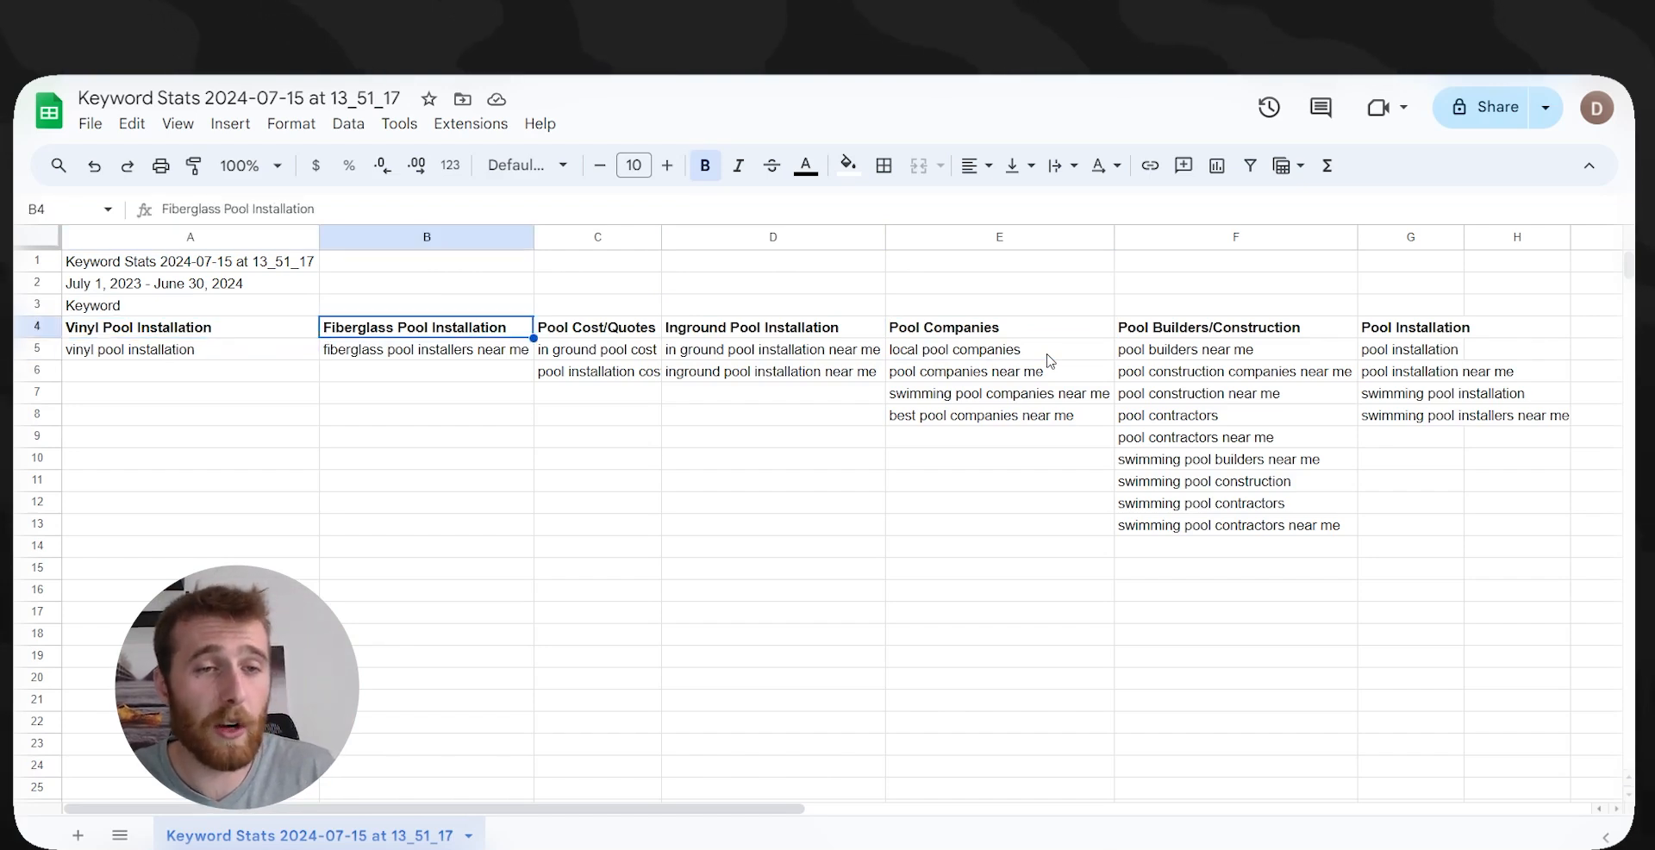
pyautogui.press('Right')
pyautogui.press('Right')
pyautogui.press('Left')
pyautogui.press('Home')
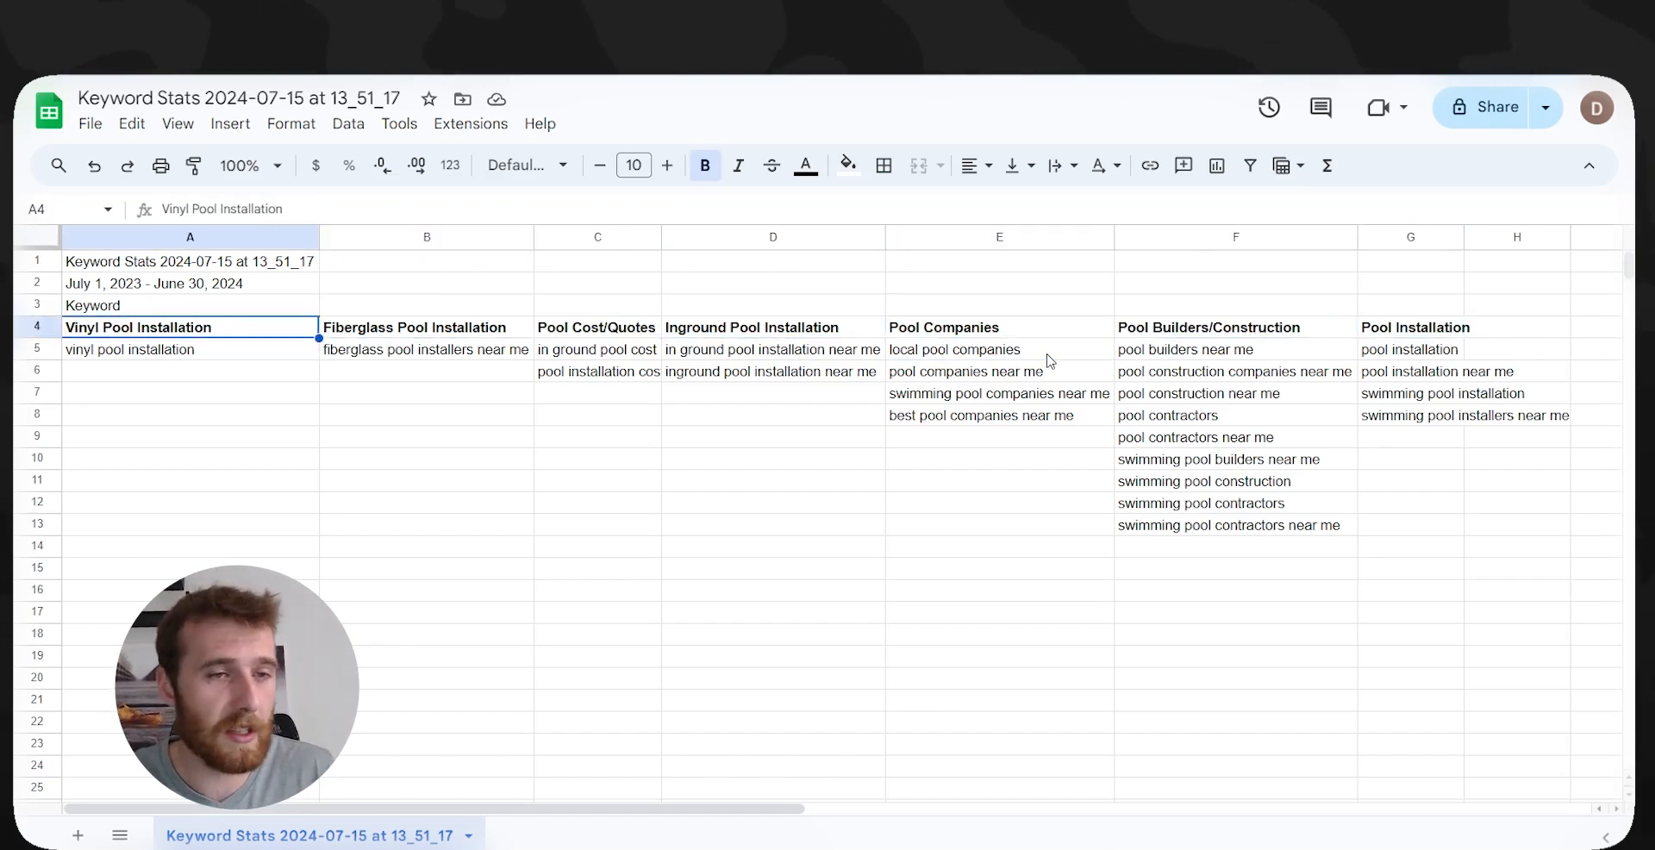
pyautogui.press('Down')
pyautogui.press('Up')
pyautogui.press('Right')
pyautogui.press('Left')
pyautogui.press('Down')
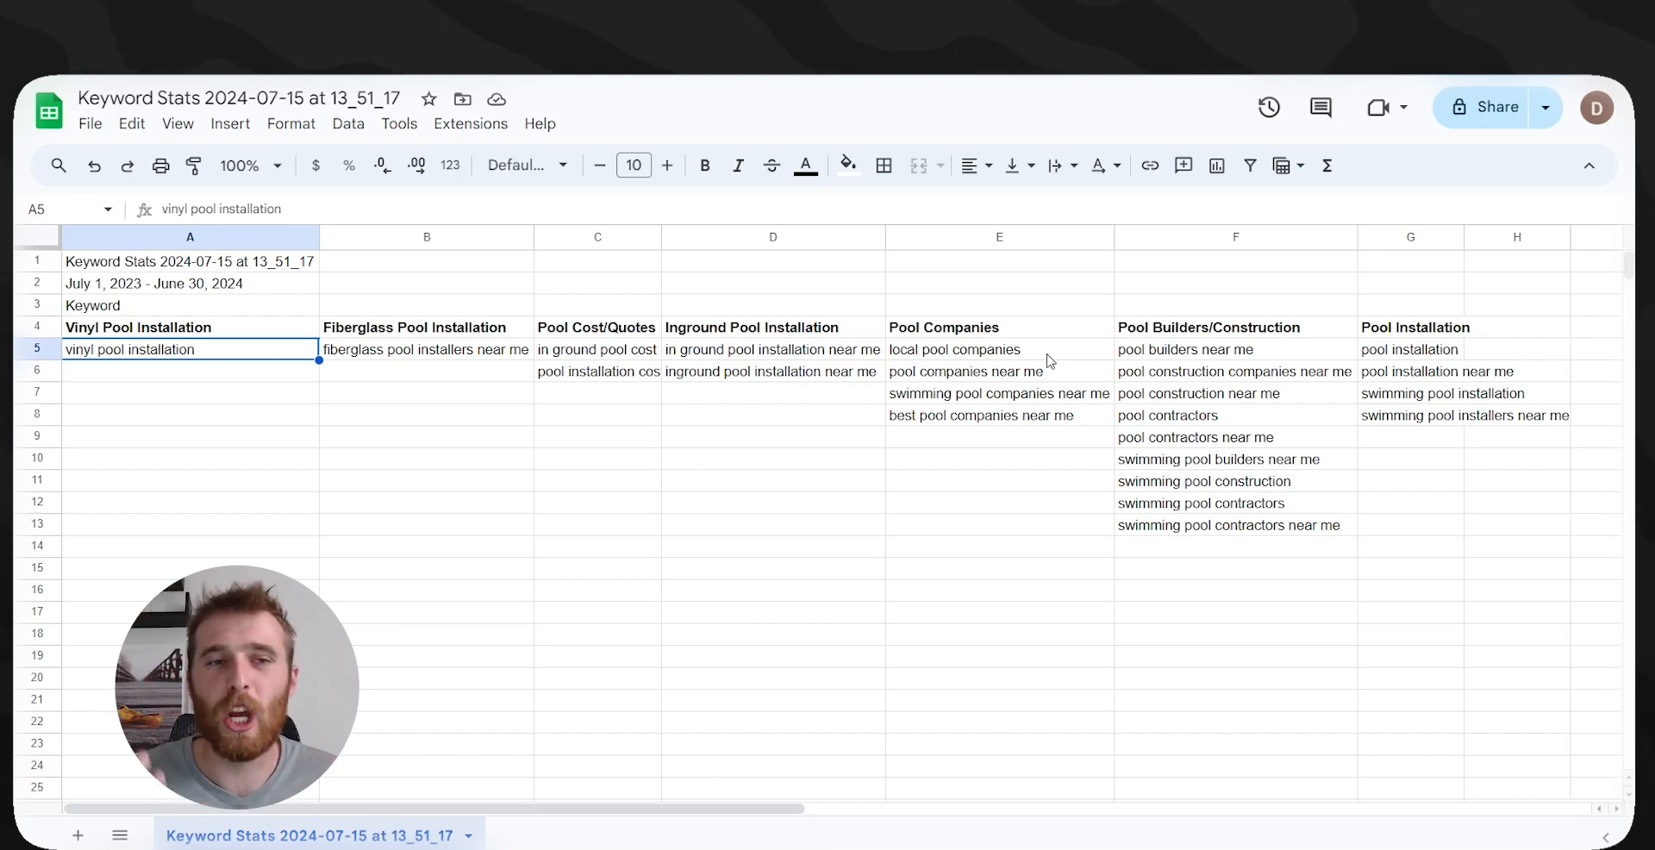
# - Review the keywords under Fiberglass Pool Installation and Pool Cost/Quotes, ending at the Inground Pool Installation heading
pyautogui.press('Up')
pyautogui.press('Right')
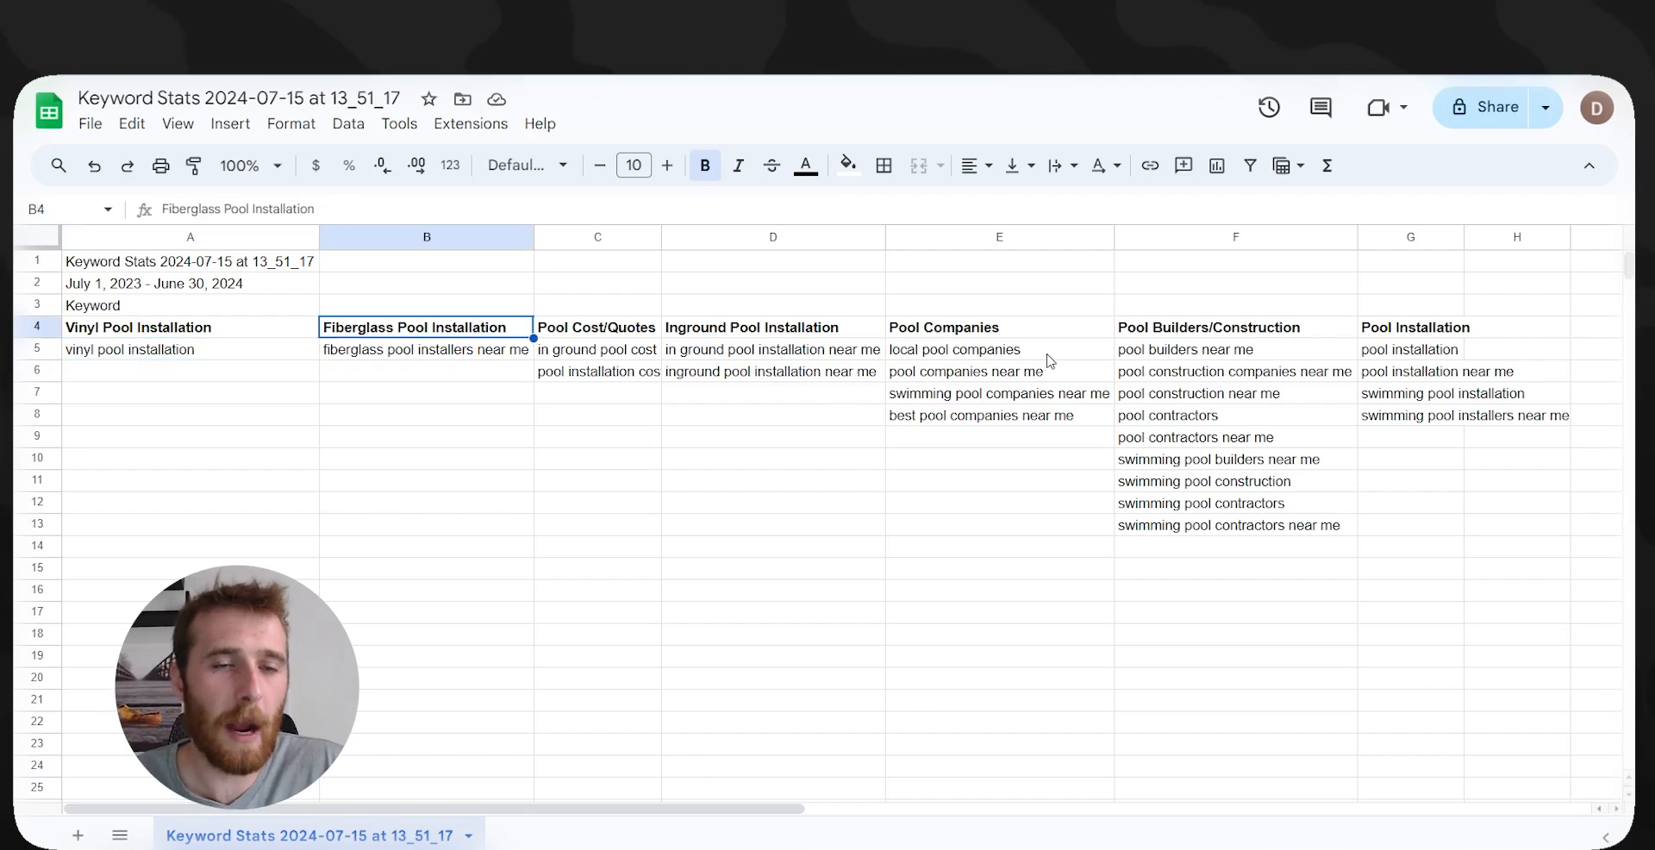
pyautogui.press('Down')
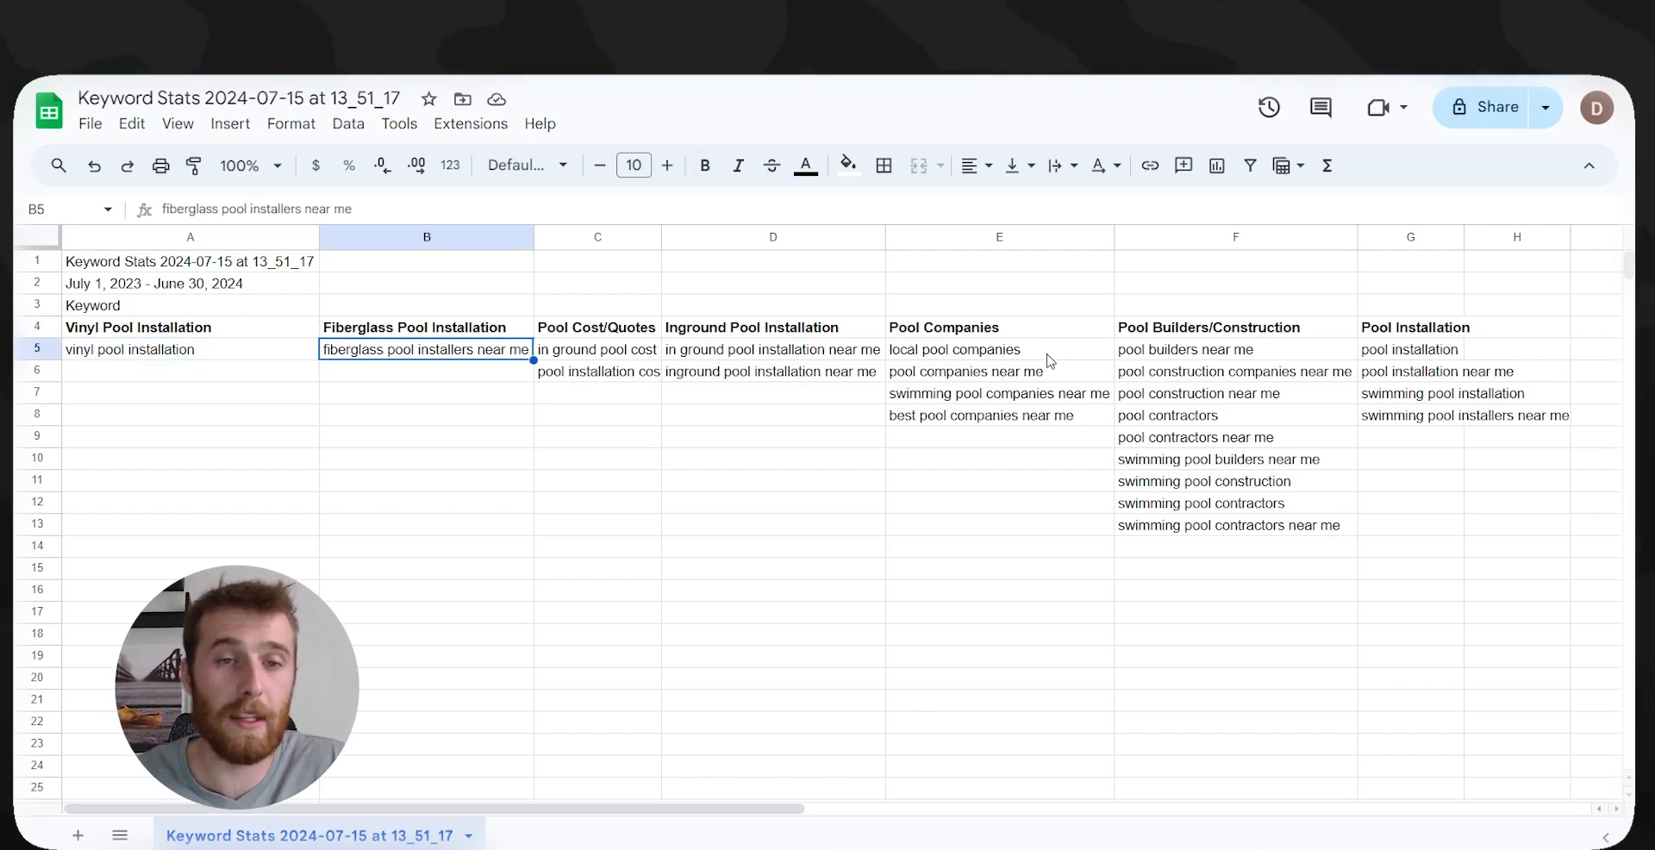
pyautogui.press('Right')
pyautogui.press('Up')
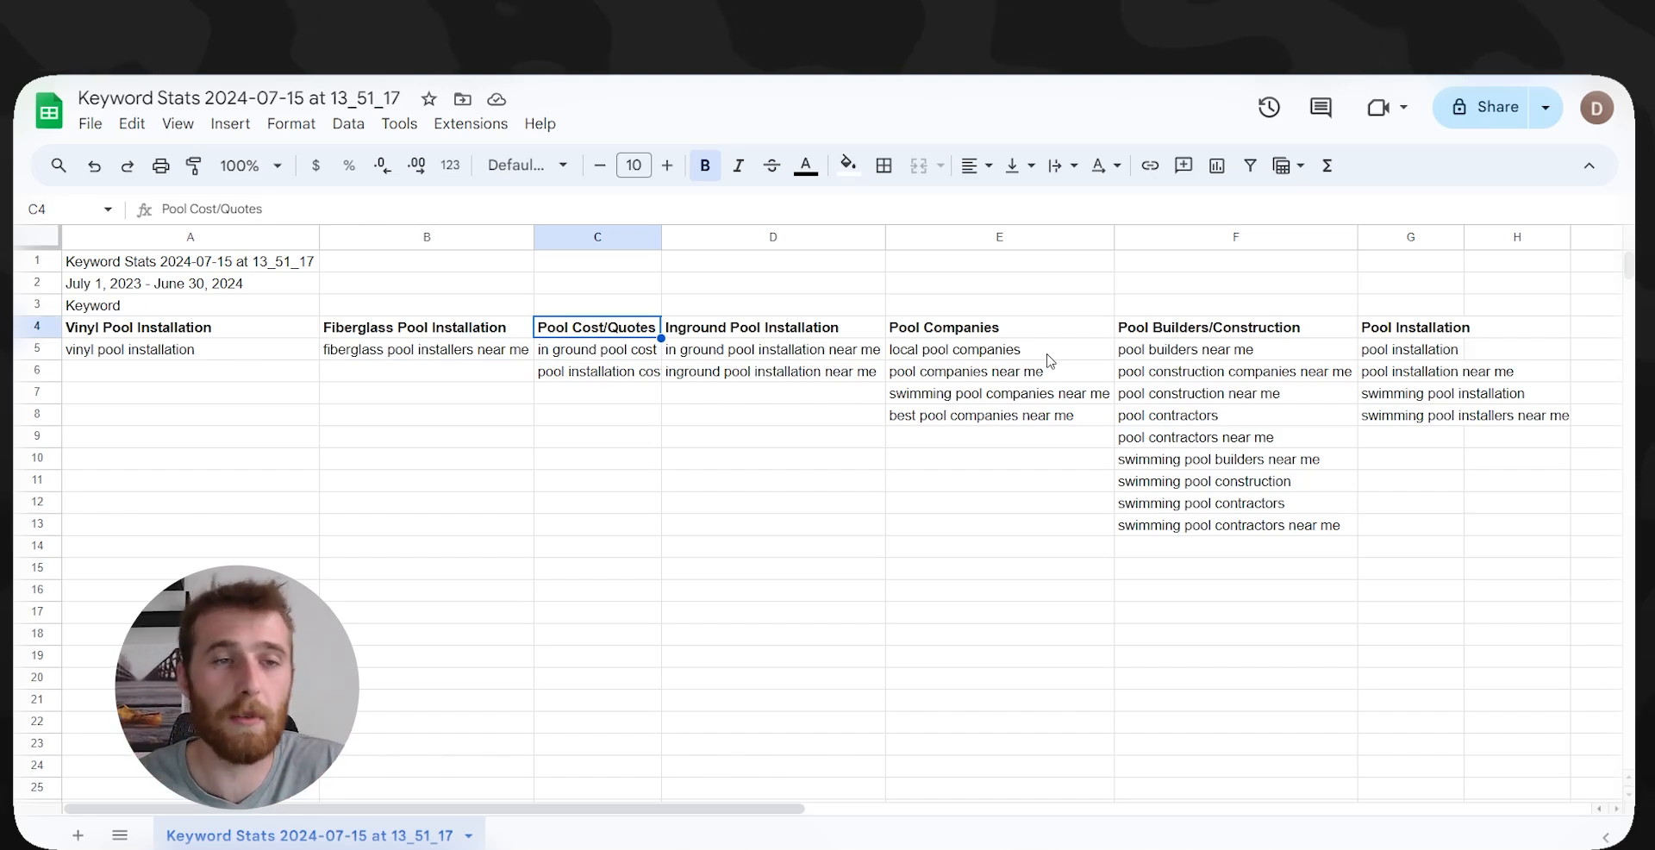
pyautogui.press('Down')
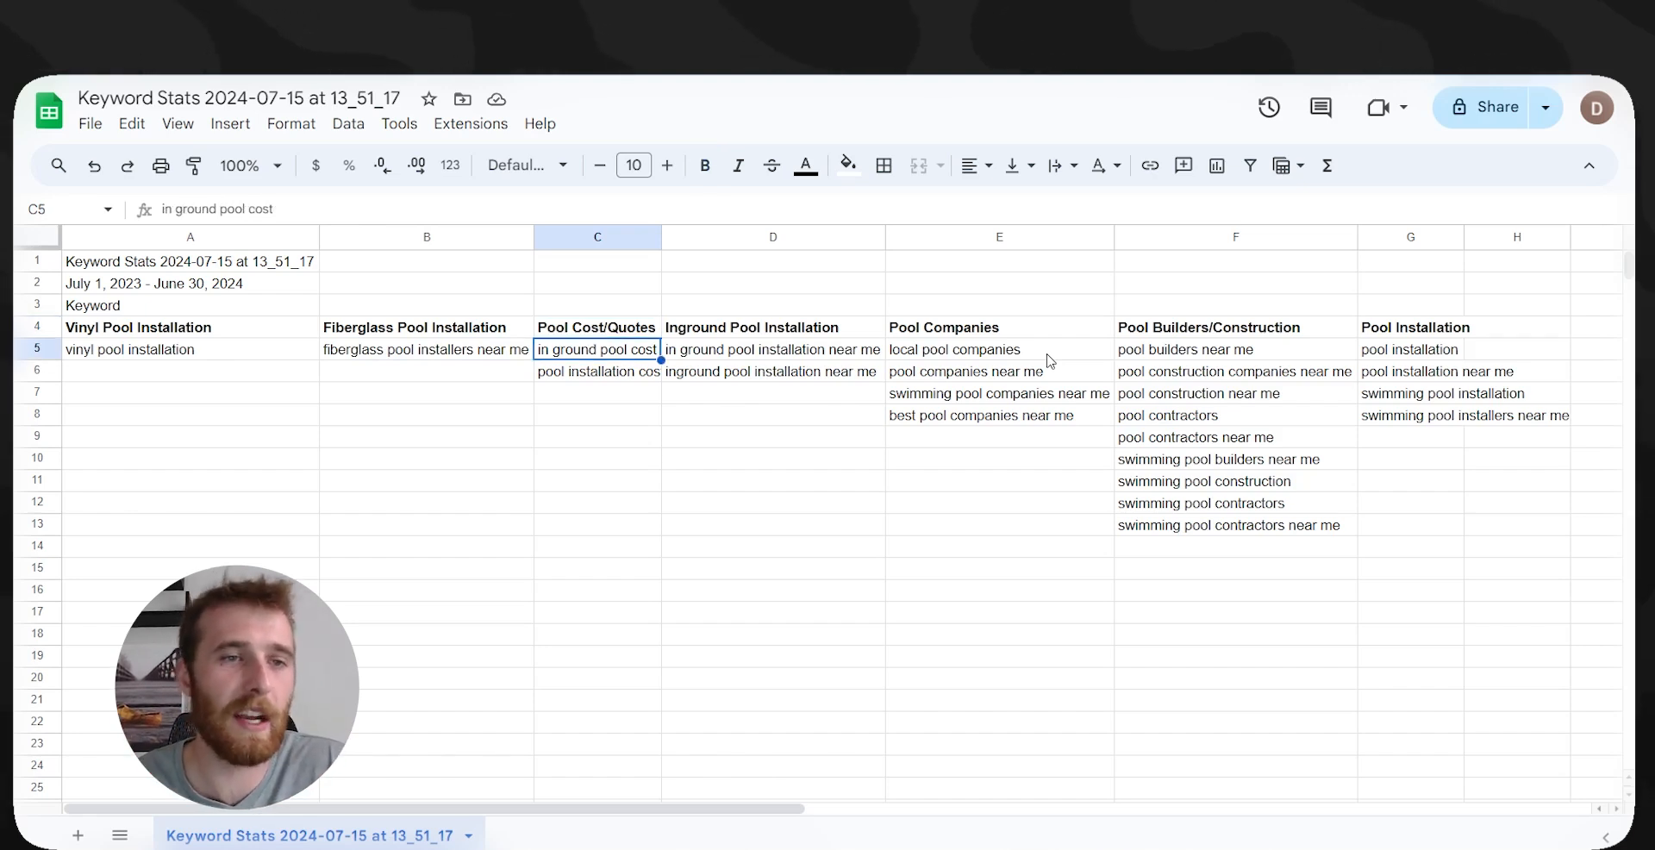
pyautogui.press('Down')
pyautogui.press('Down')
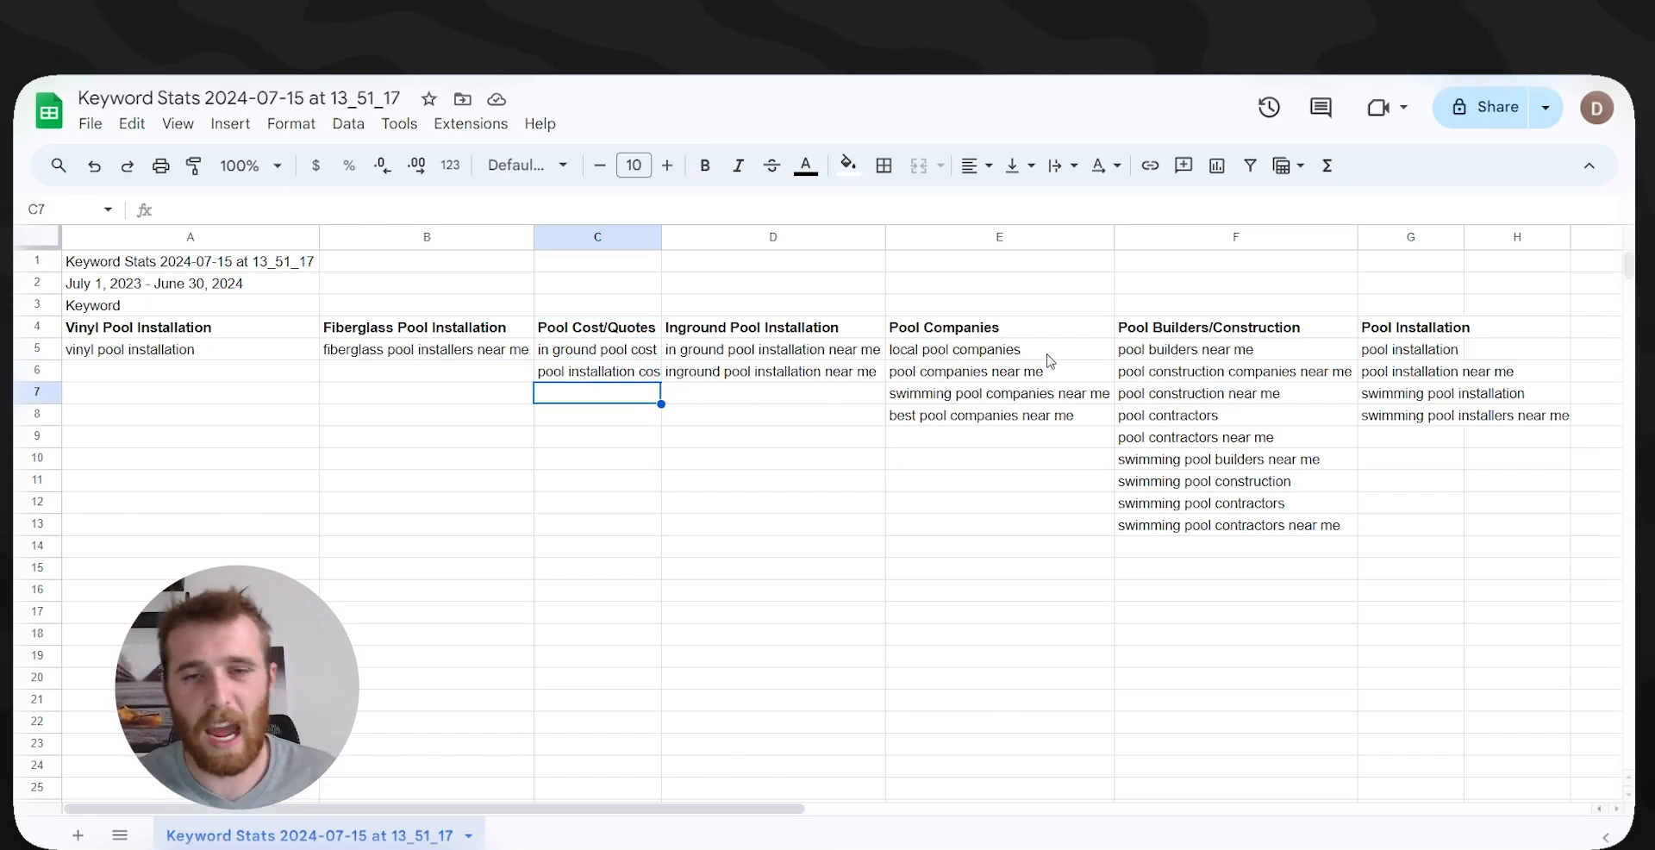
pyautogui.press('Up')
pyautogui.press('Up')
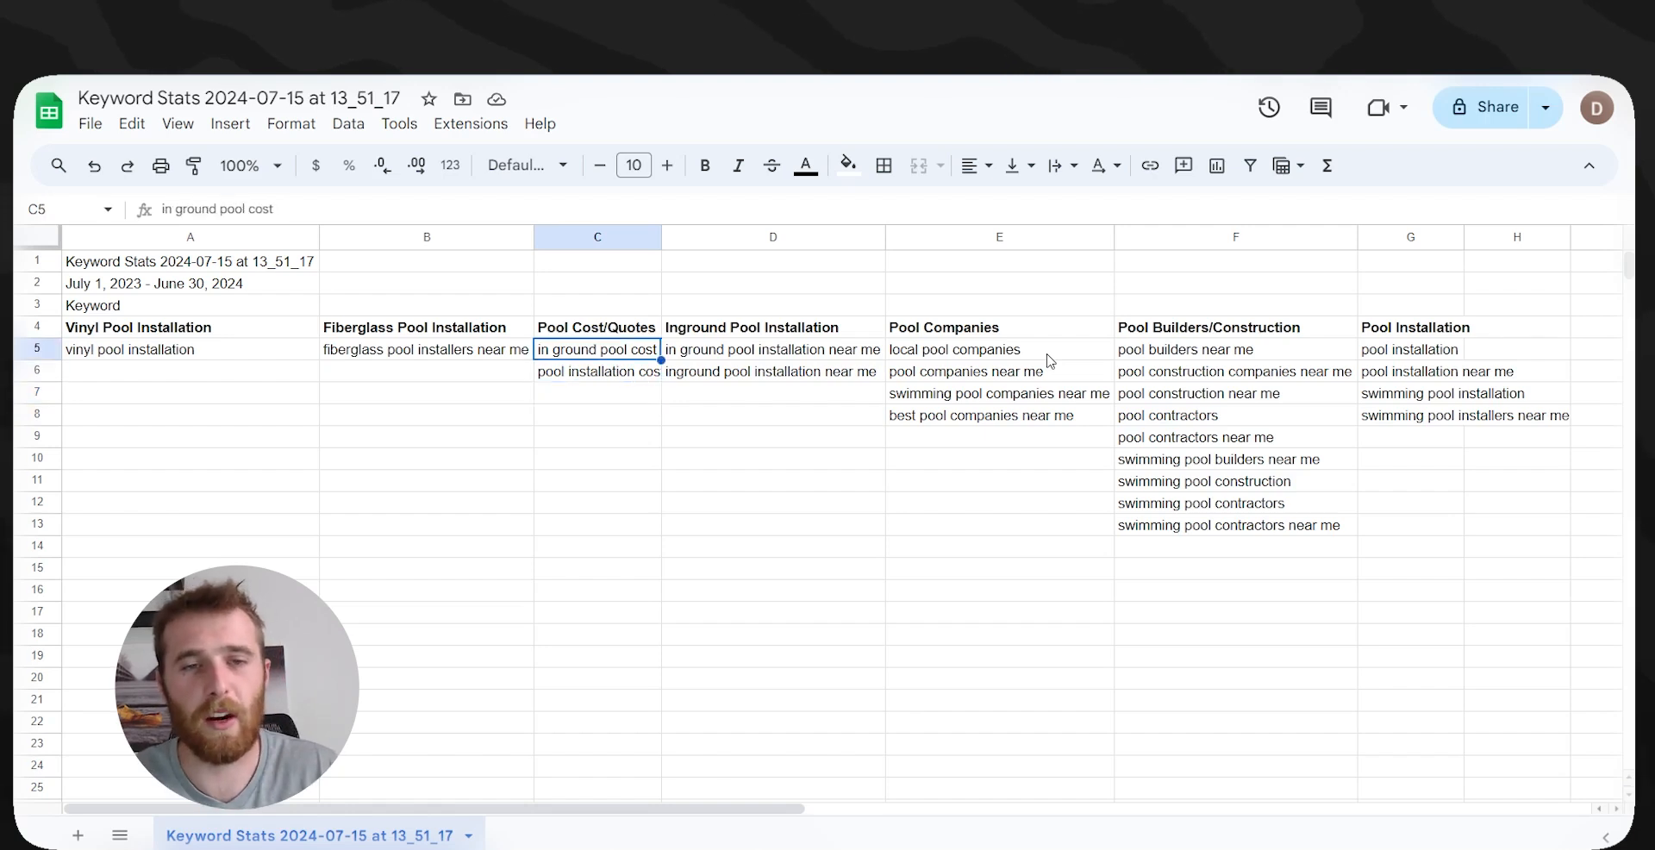
pyautogui.press('Right')
pyautogui.press('Up')
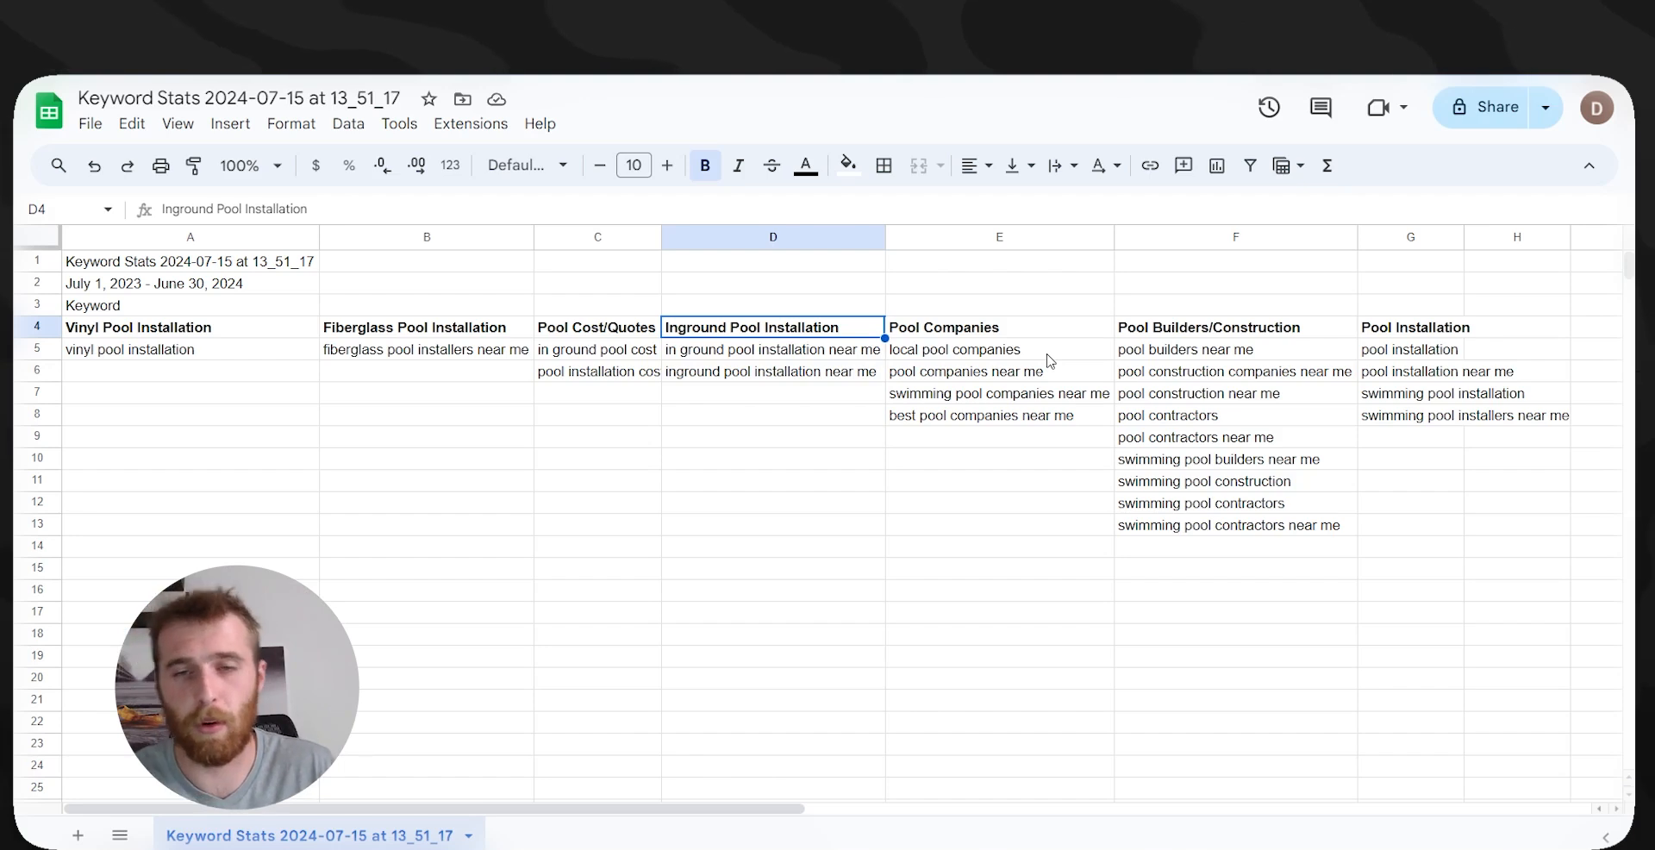
# - Go through the keywords in the Pool Companies group, down to "best pool companies near me"
pyautogui.press('Right')
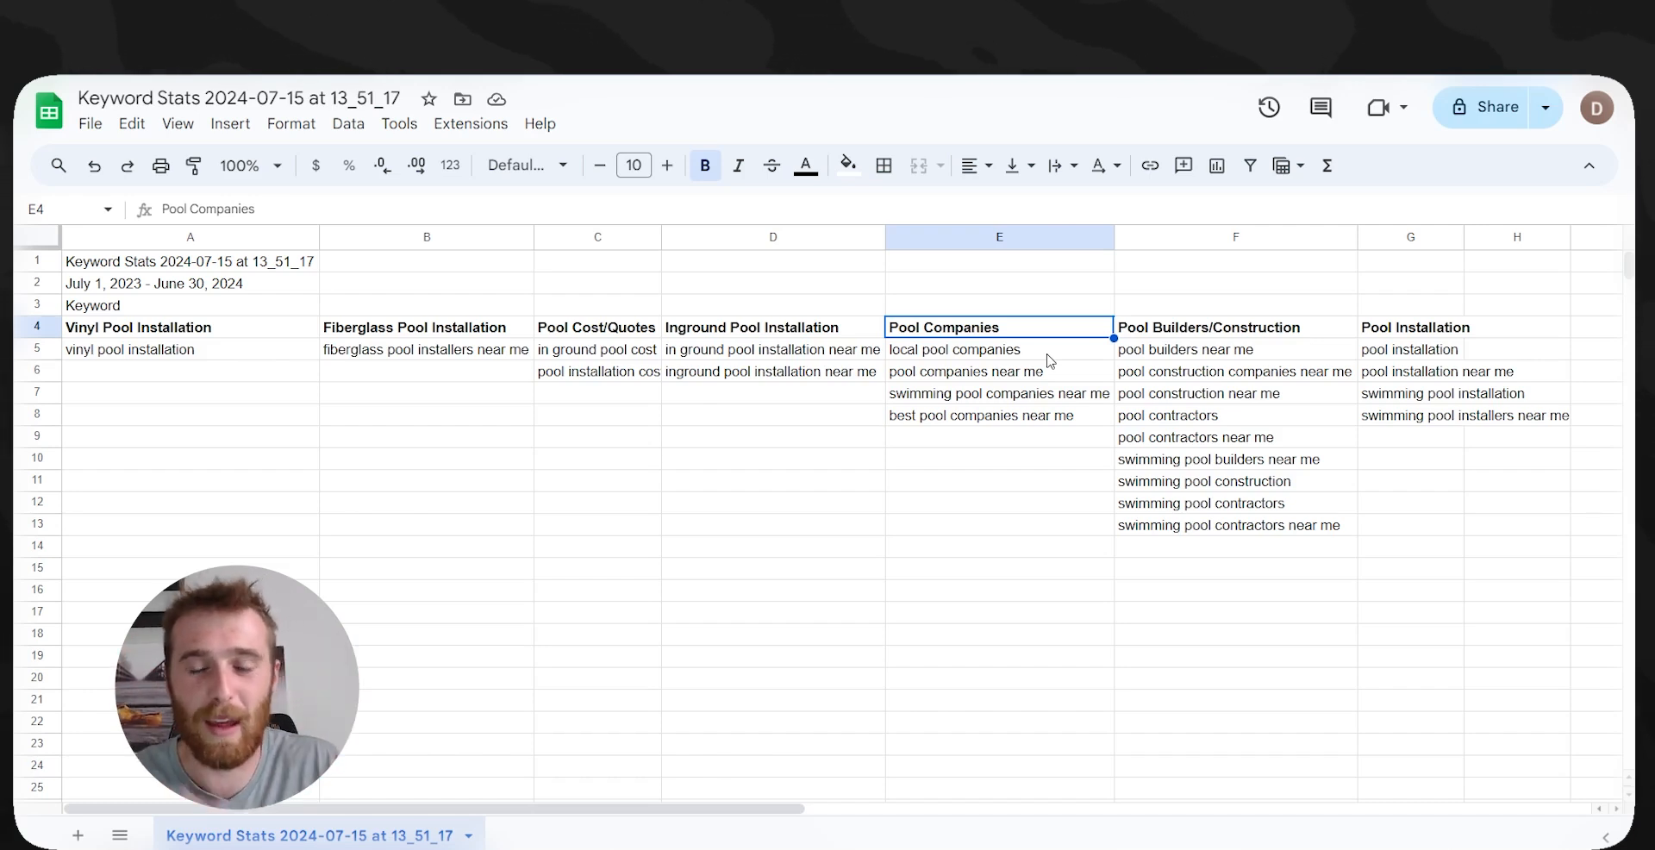
pyautogui.press('Down')
pyautogui.press('Down')
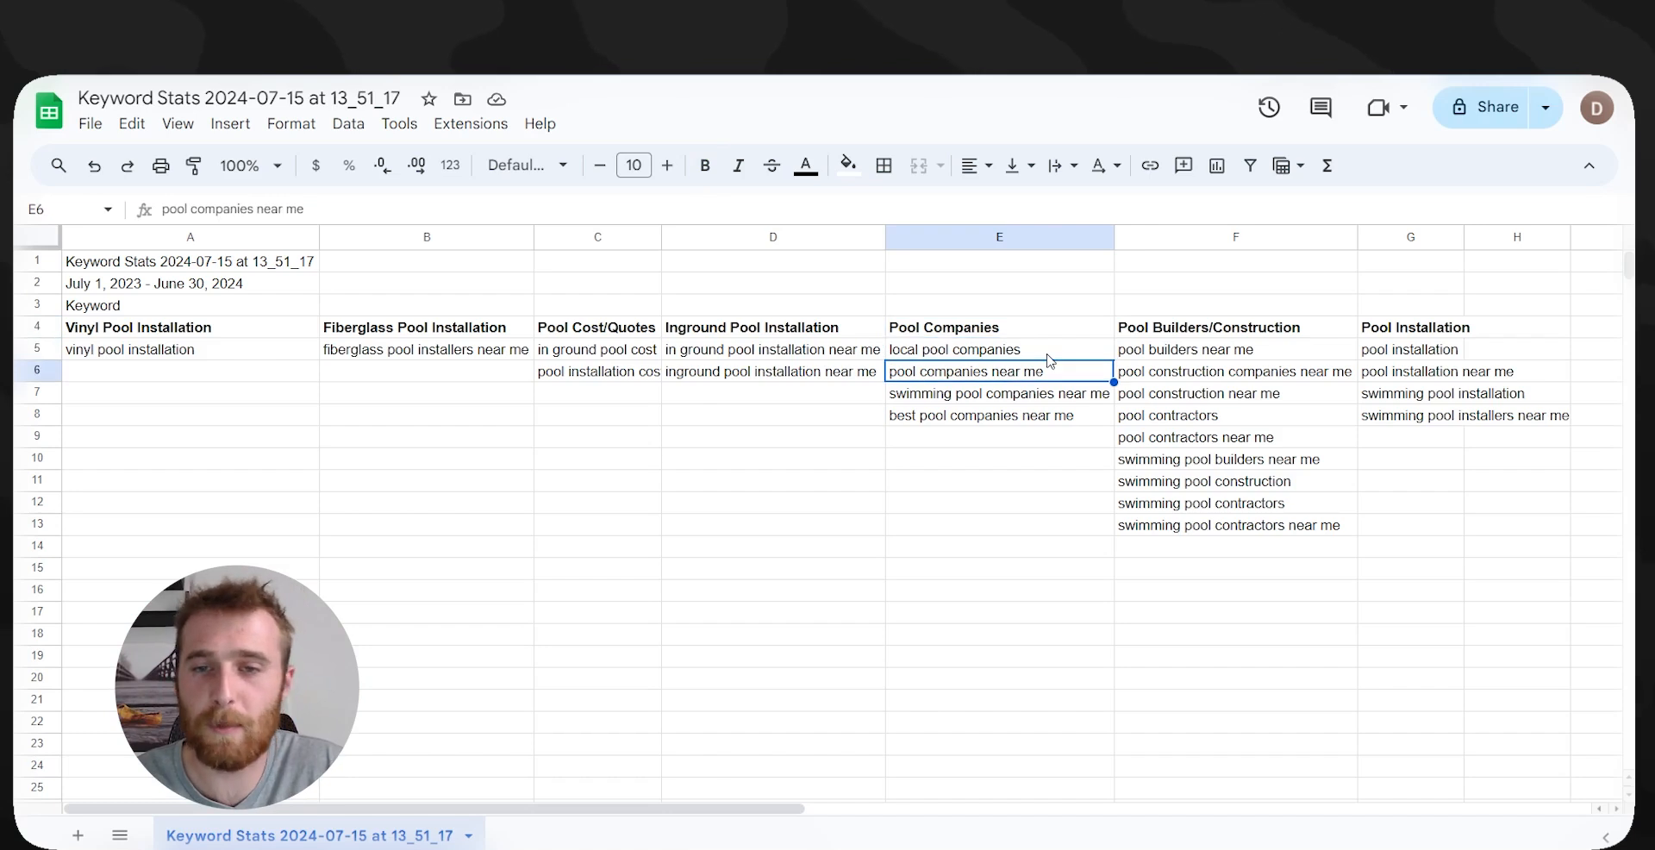
pyautogui.press('Down')
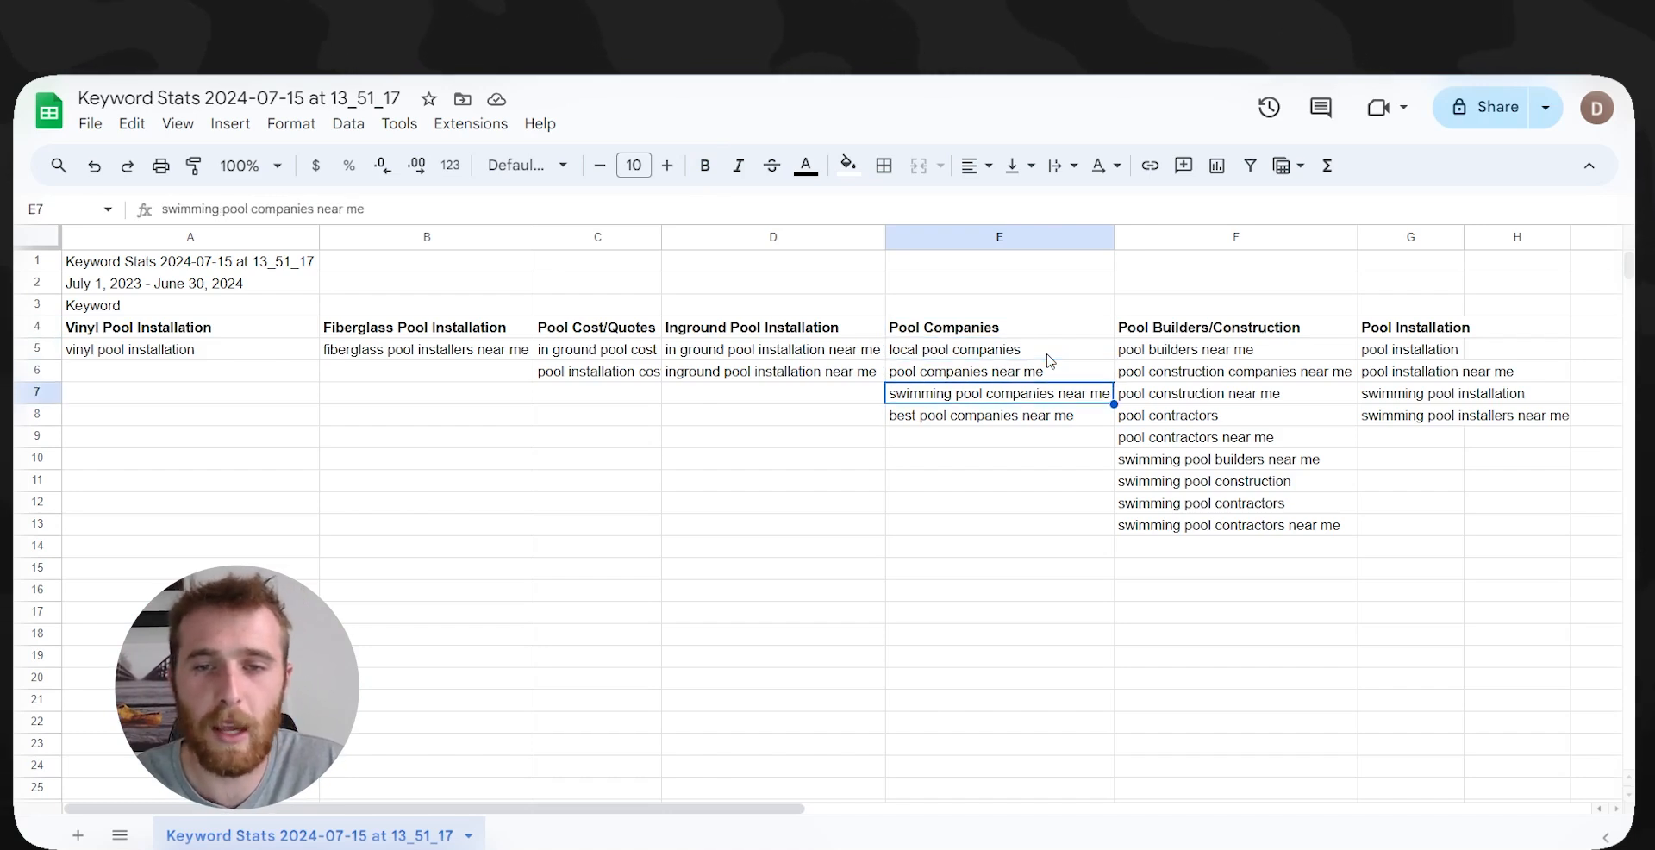
pyautogui.press('Down')
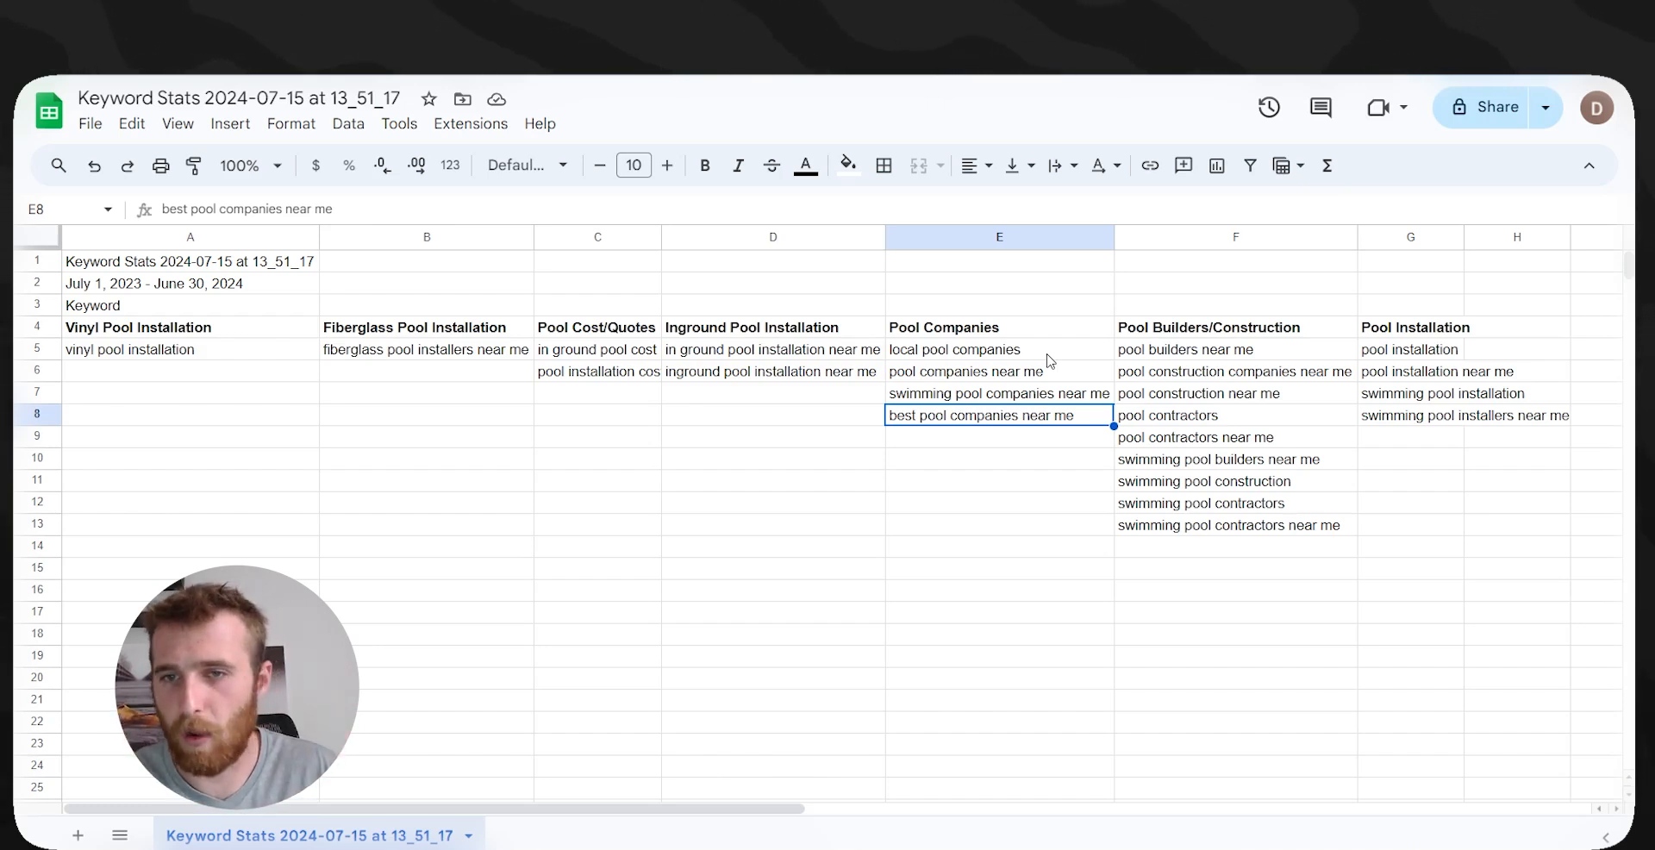
# - Examine the builder, construction and contractor keywords grouped under Pool Builders/Construction
pyautogui.press('Right')
pyautogui.press('Up')
pyautogui.press('Up')
pyautogui.press('Up')
pyautogui.press('Up')
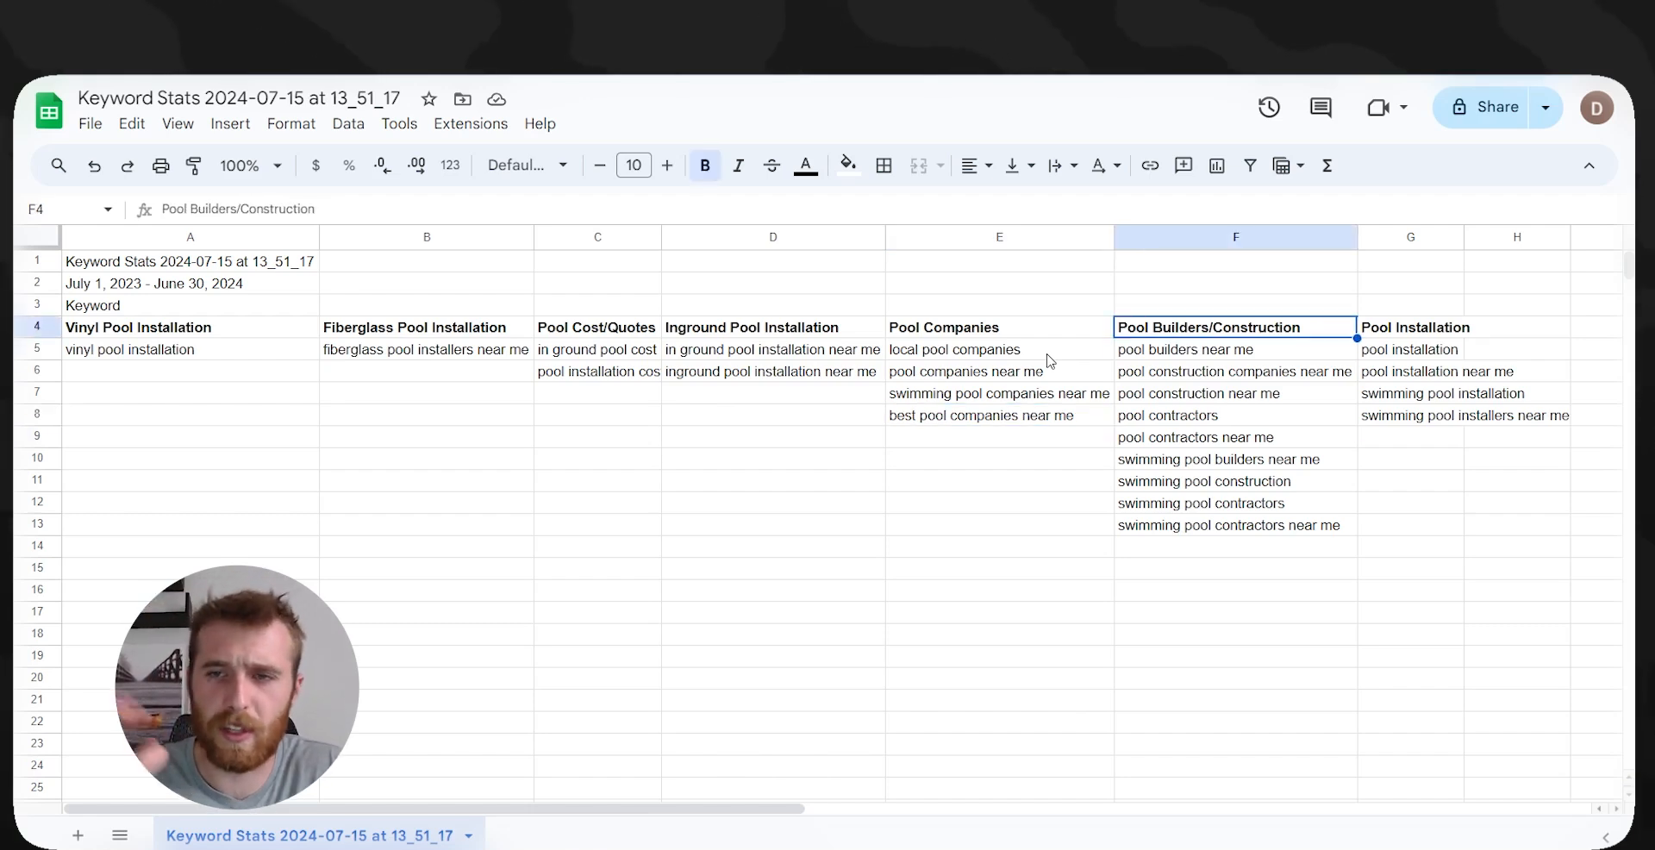
pyautogui.press('Down')
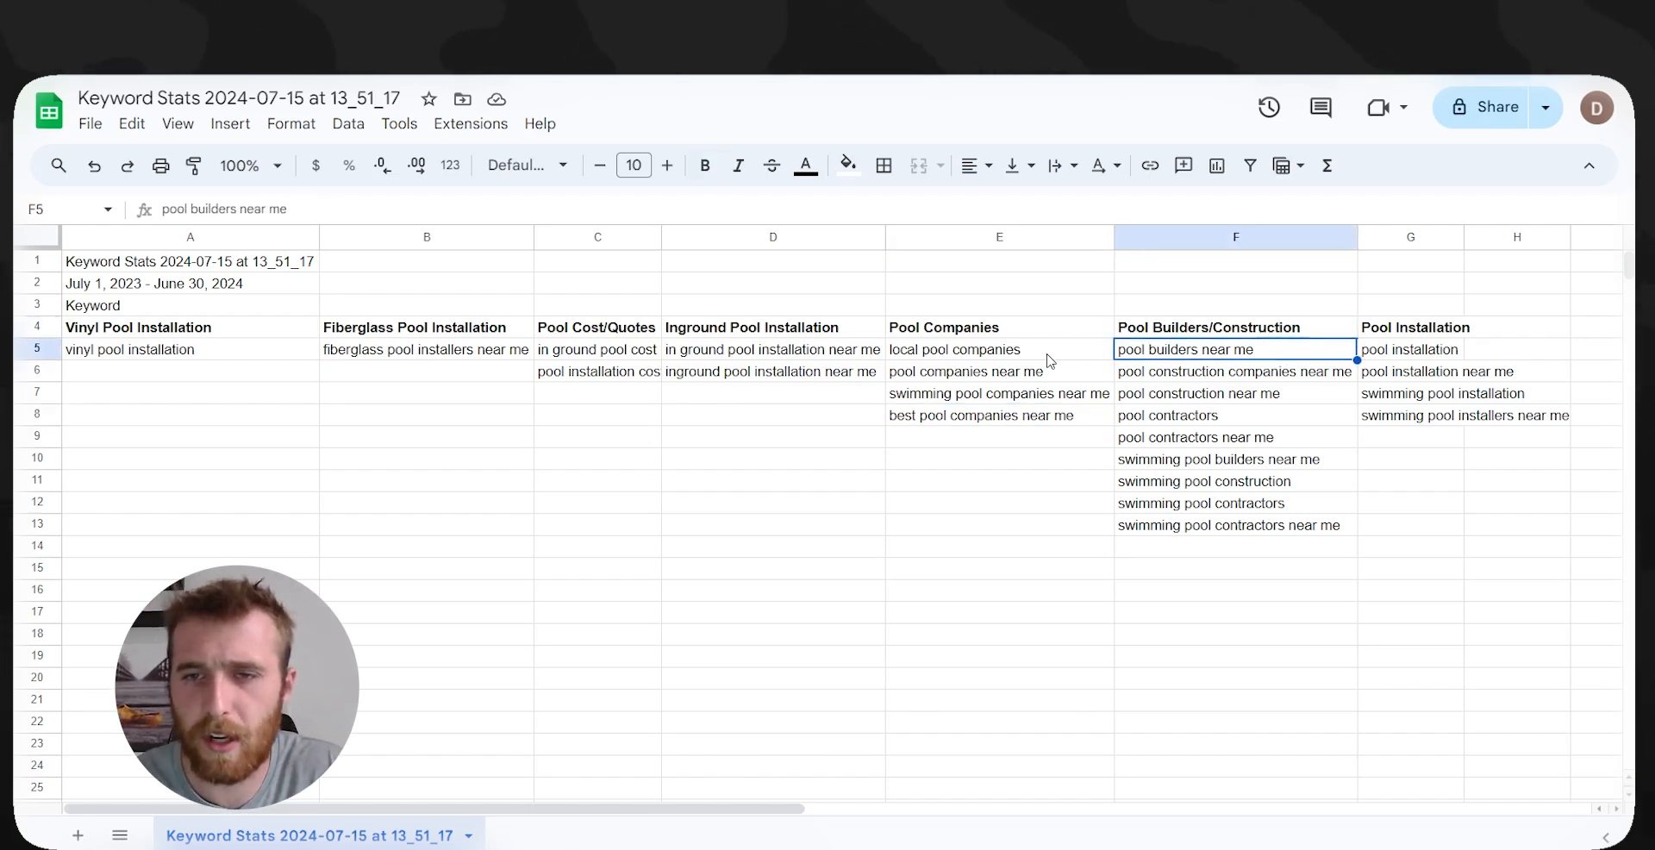
pyautogui.press('Down')
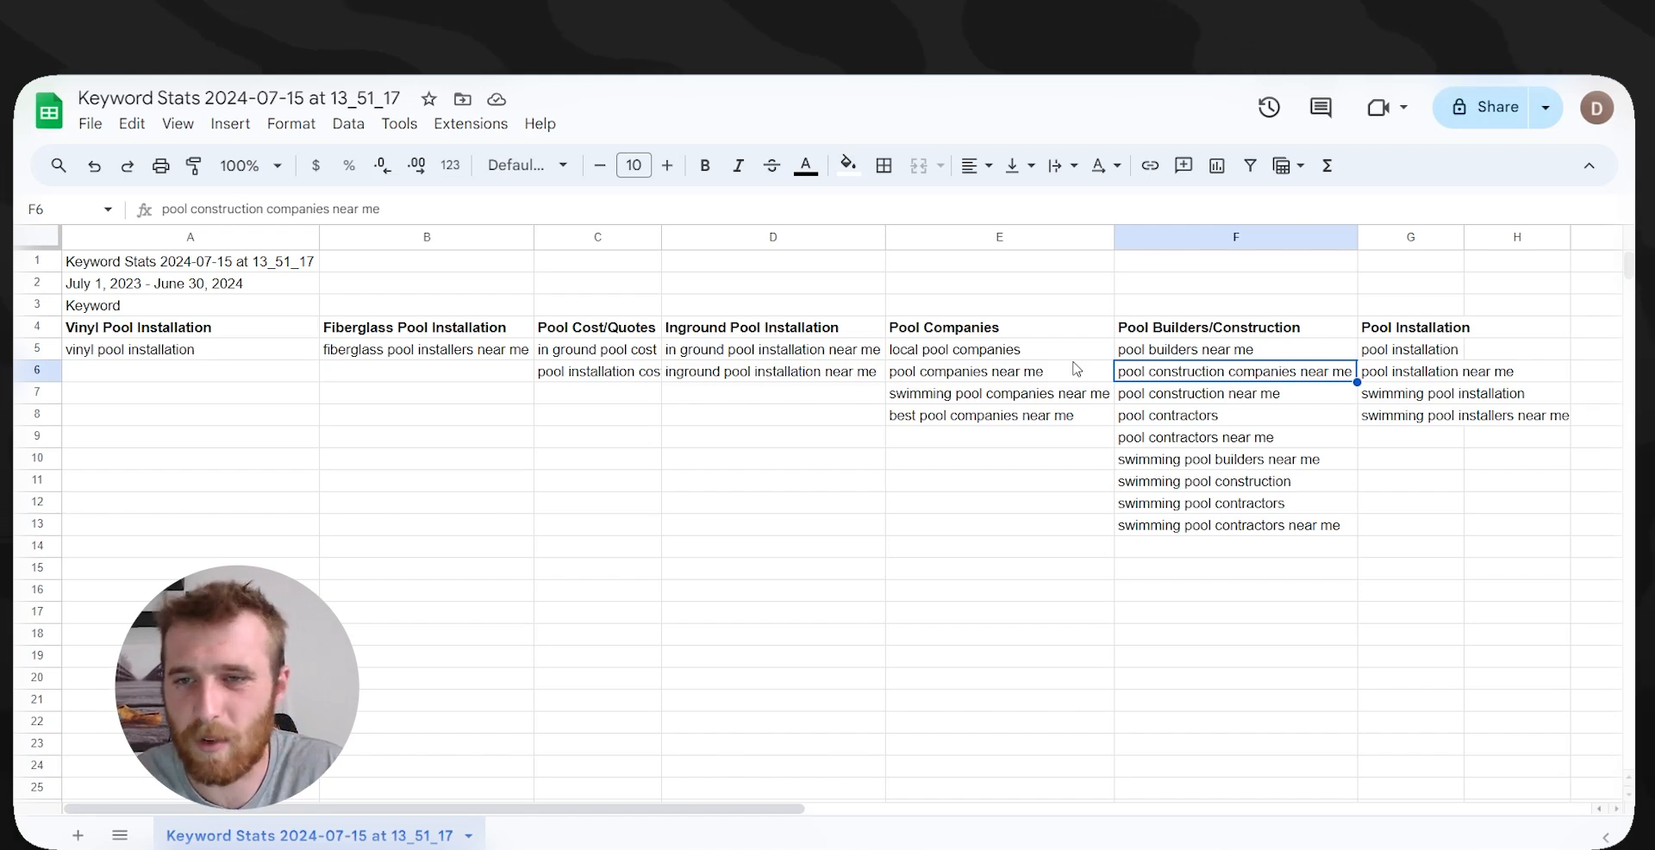
pyautogui.press('Down')
pyautogui.press('Down')
pyautogui.press('Down')
pyautogui.press('Down')
pyautogui.press('Down')
pyautogui.press('Down')
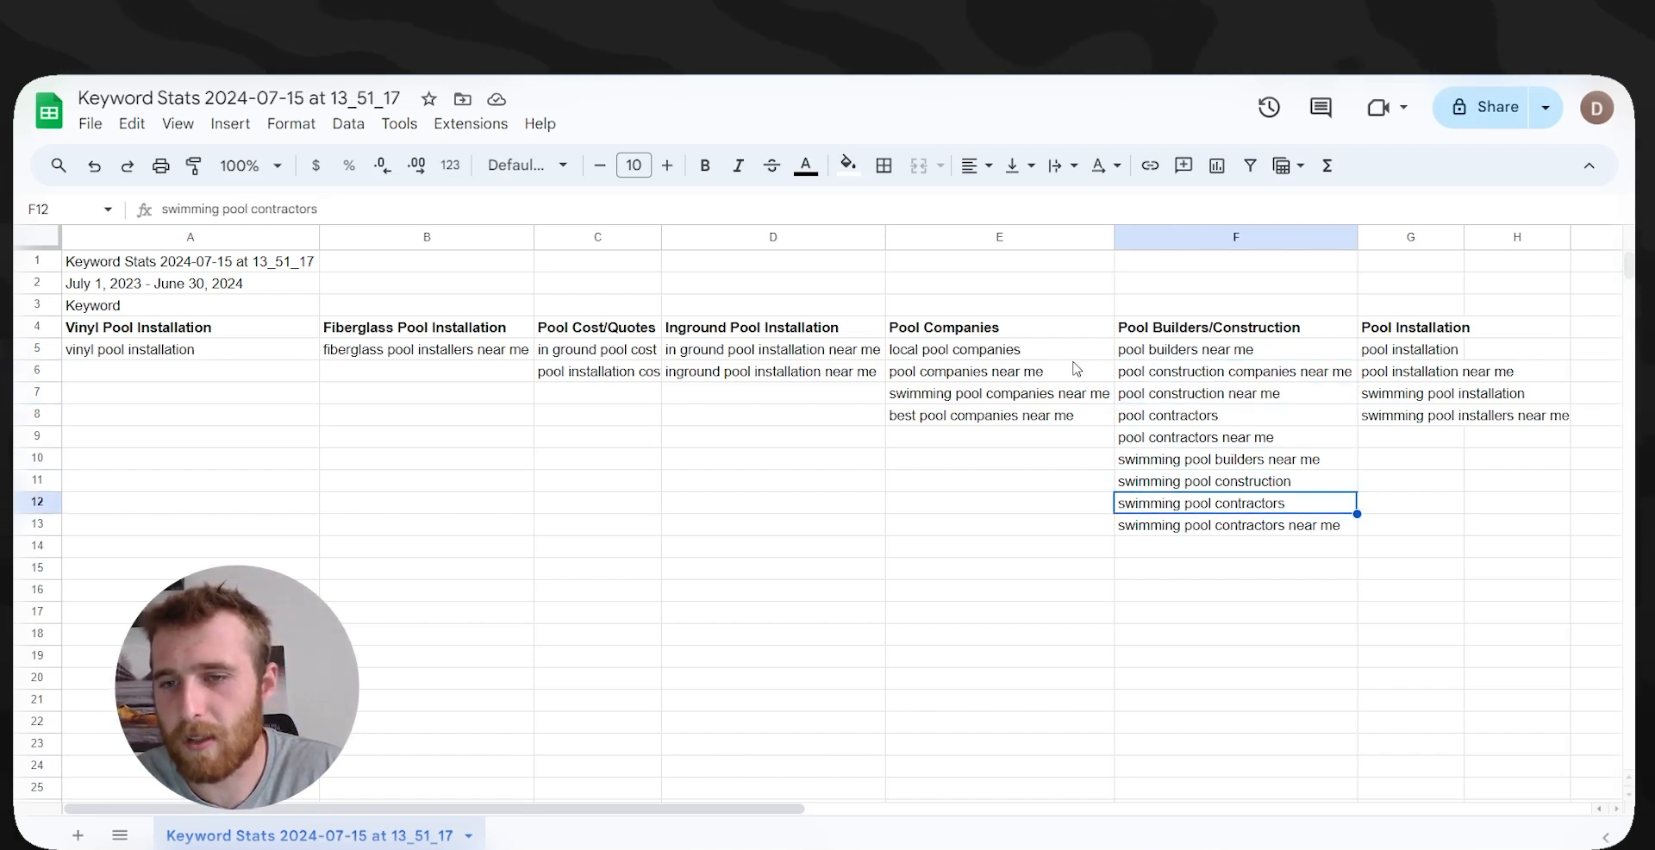
pyautogui.press('Up')
pyautogui.press('Up')
pyautogui.press('Up')
pyautogui.press('Up')
pyautogui.press('Up')
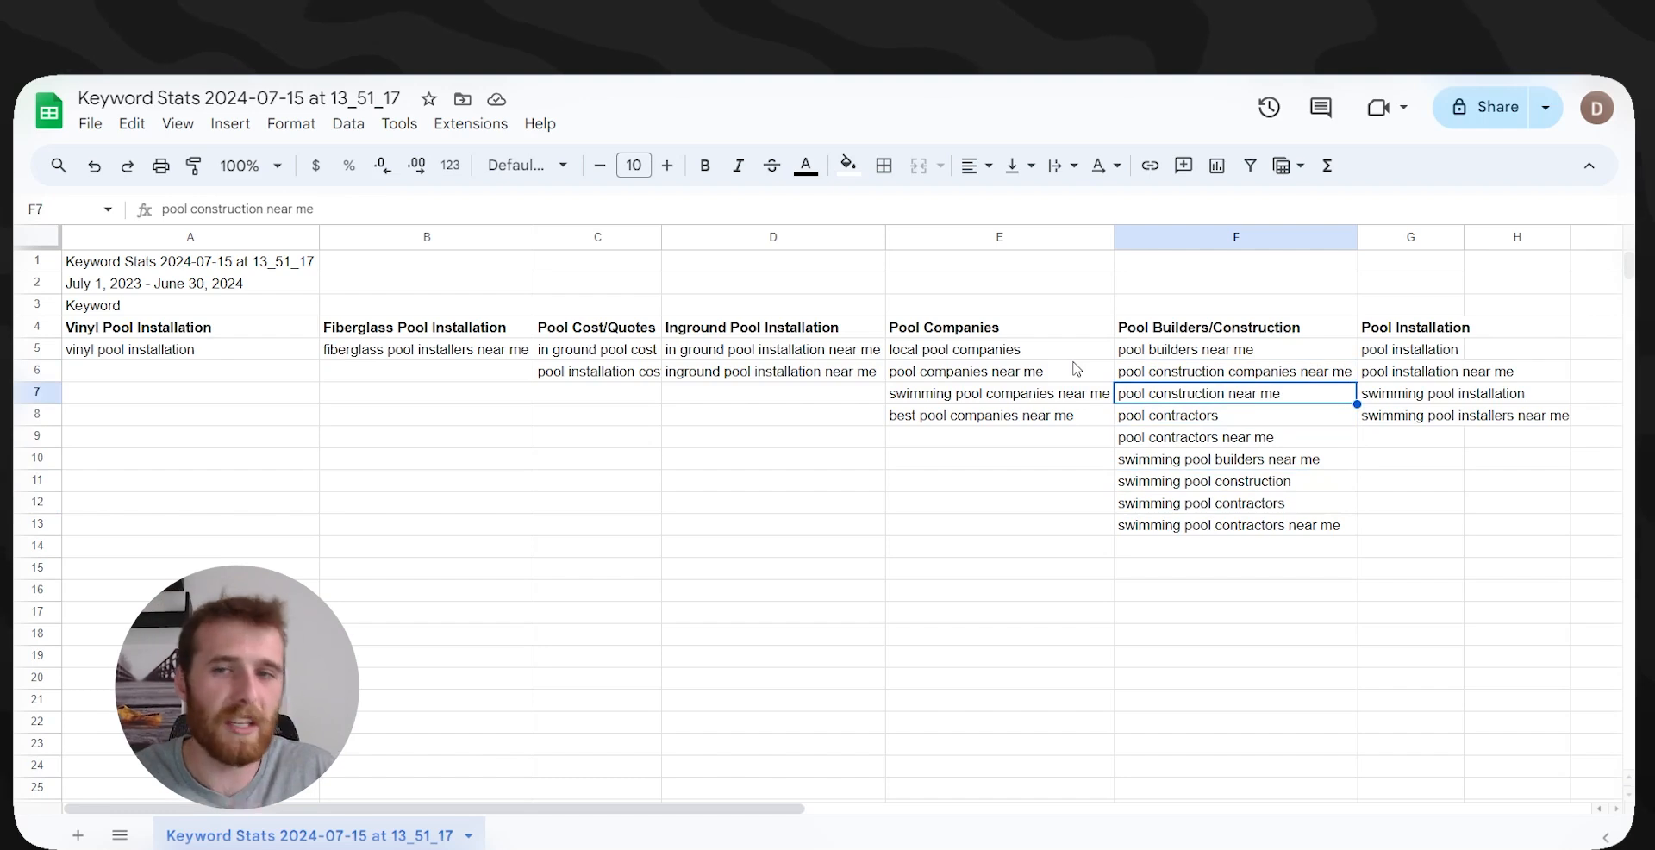
# - Check the keywords in the Pool Installation group, down to "swimming pool installers near me", and move back across row 8
pyautogui.press('Right')
pyautogui.press('Up')
pyautogui.press('Up')
pyautogui.press('Down')
pyautogui.press('Down')
pyautogui.press('Down')
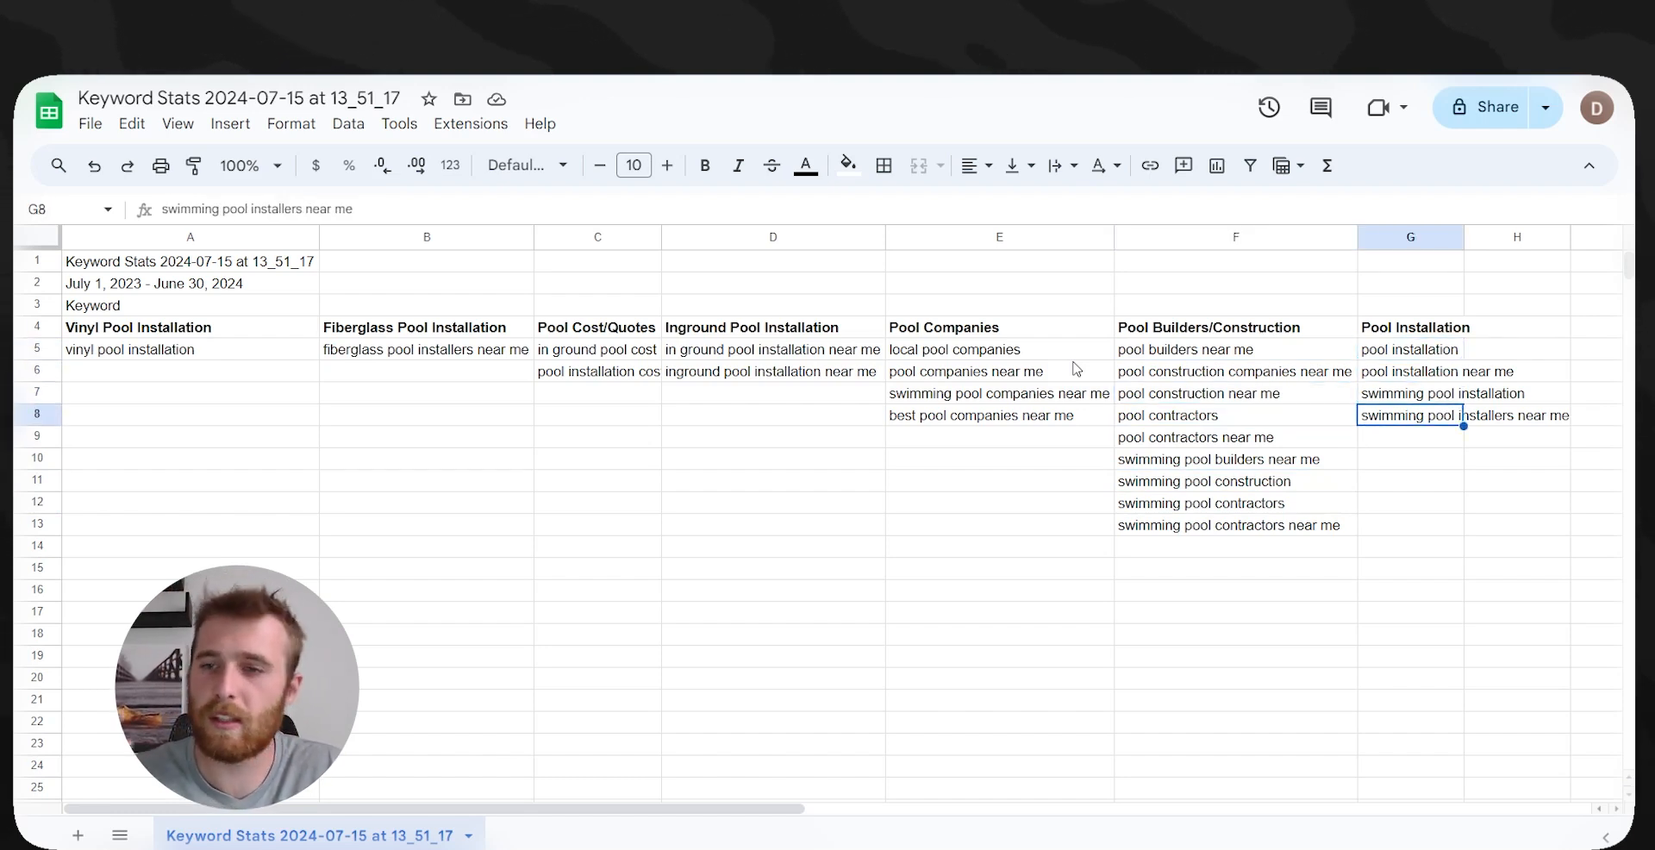
pyautogui.press('Left')
pyautogui.press('Left')
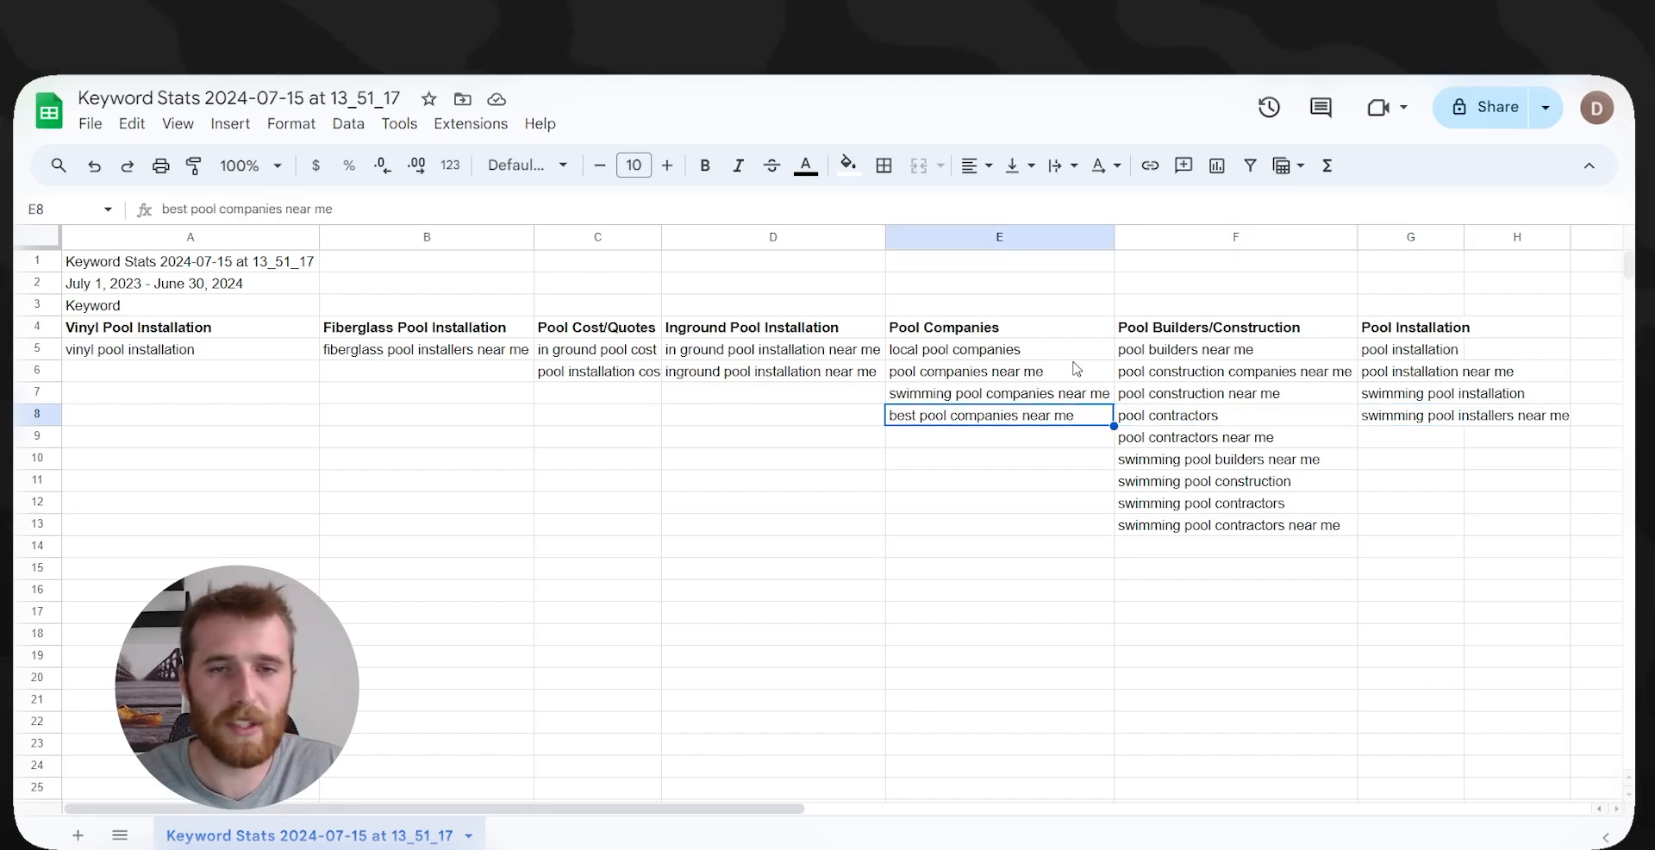
pyautogui.hotkey('ctrl', 'Left')
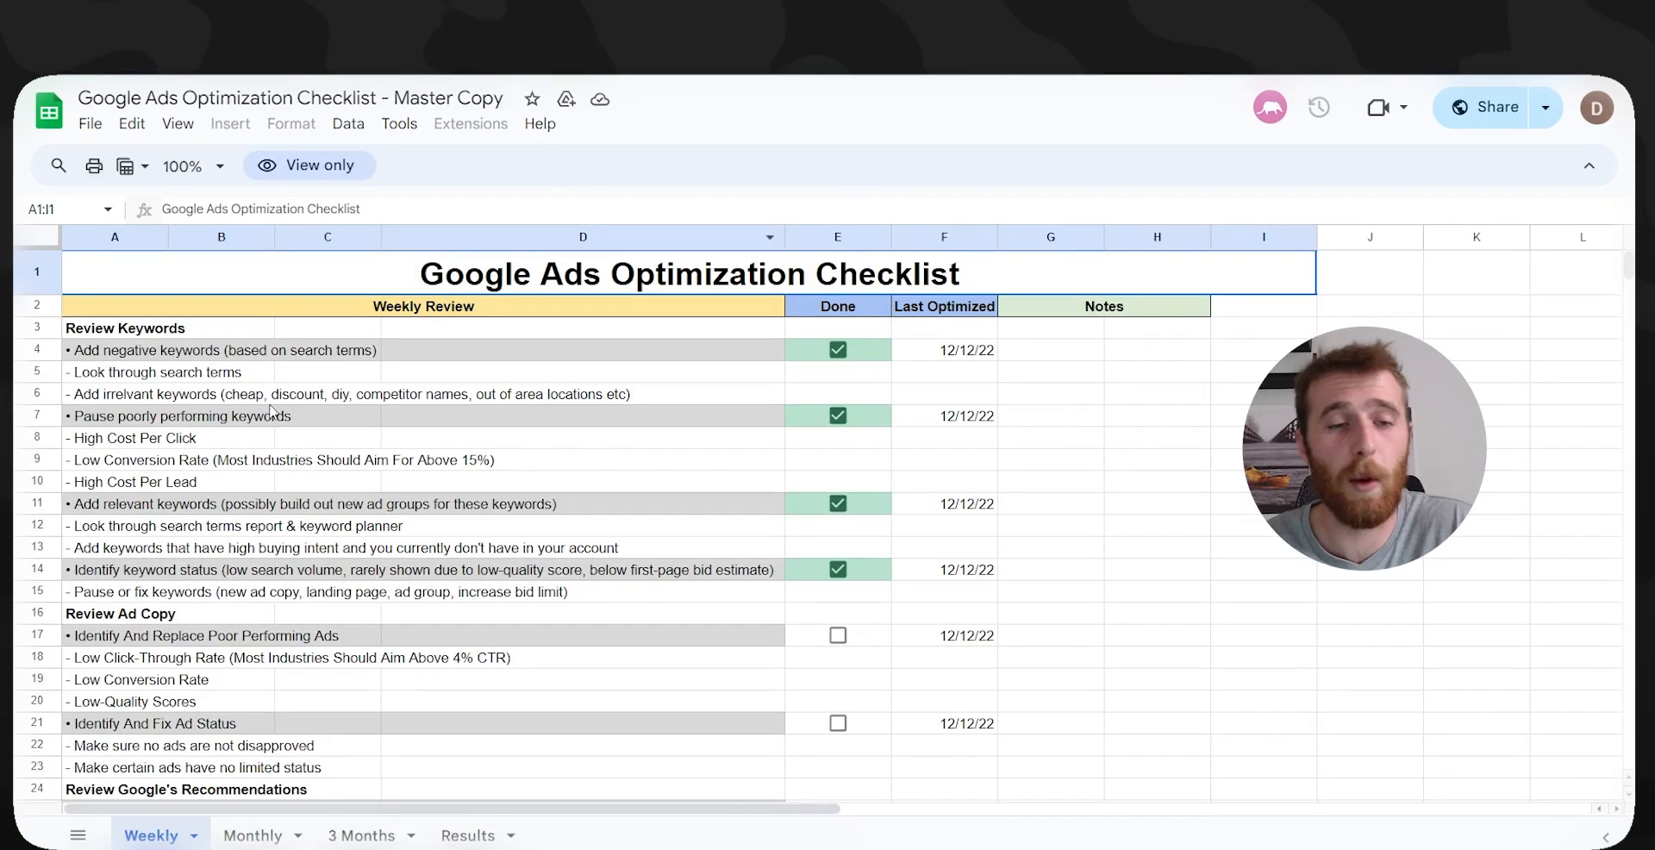
# - View the Monthly, 3 Months and Results sheets of the Google Ads Optimization Checklist
pyautogui.click(258, 835)
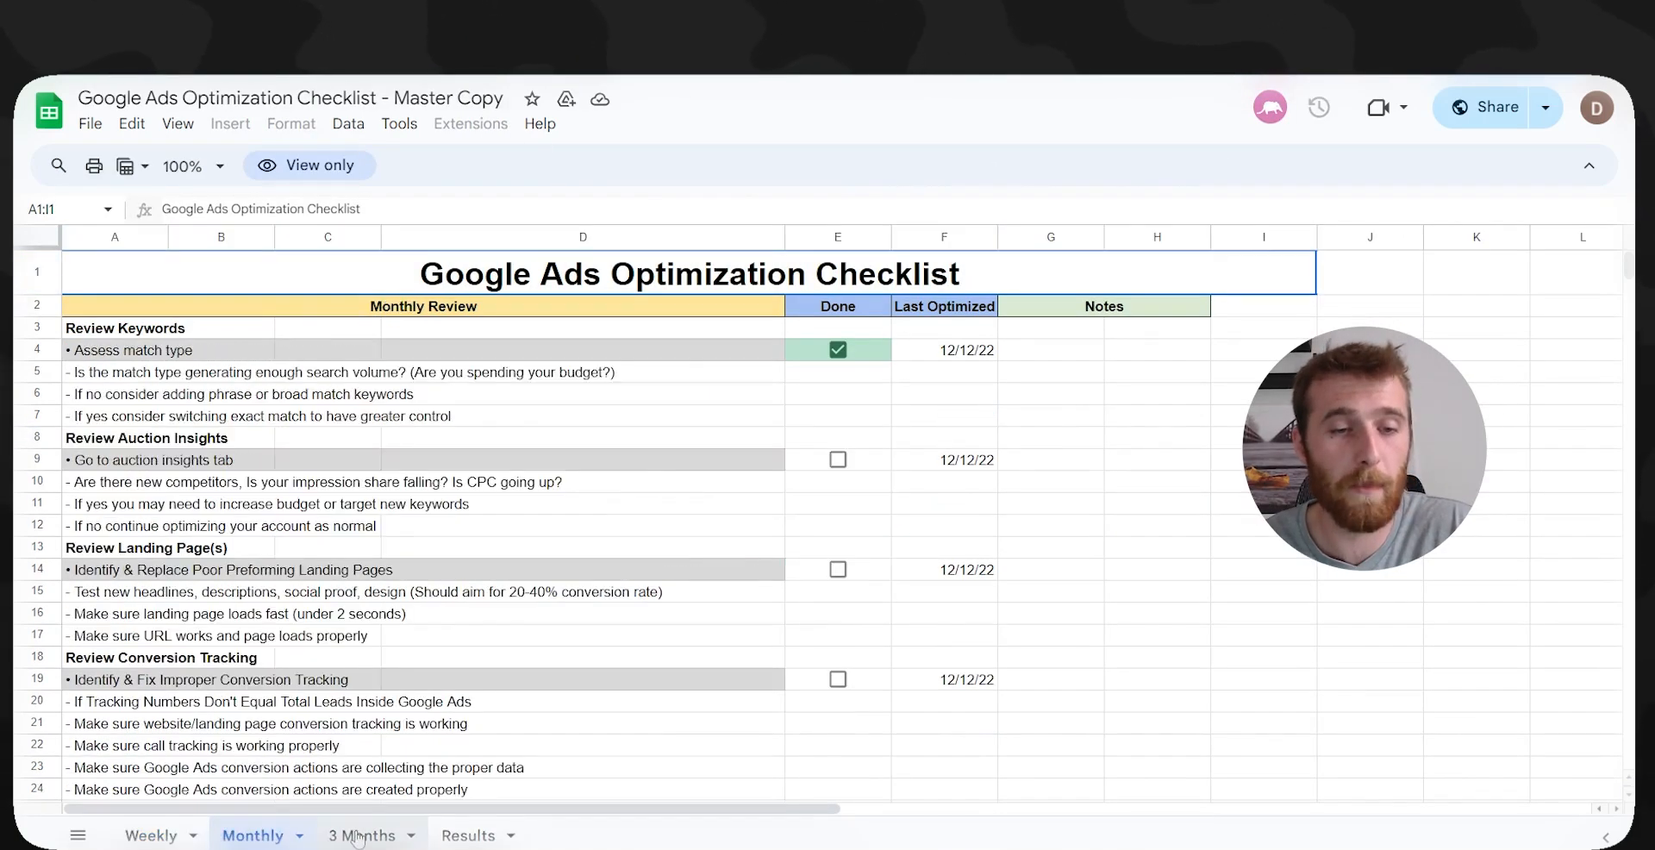
pyautogui.click(398, 835)
pyautogui.click(465, 835)
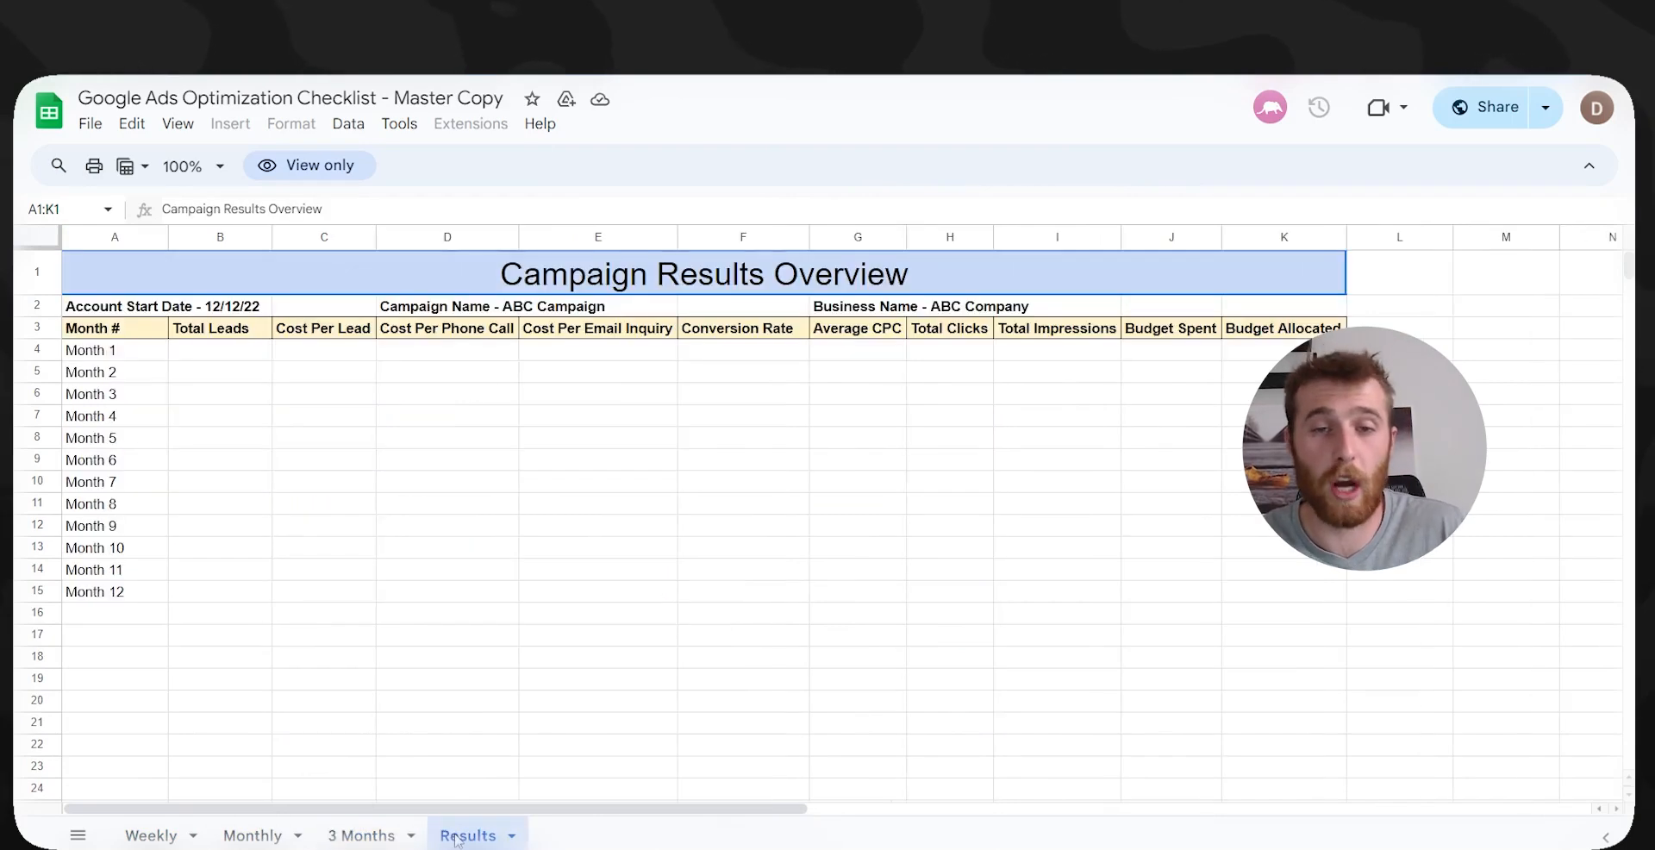